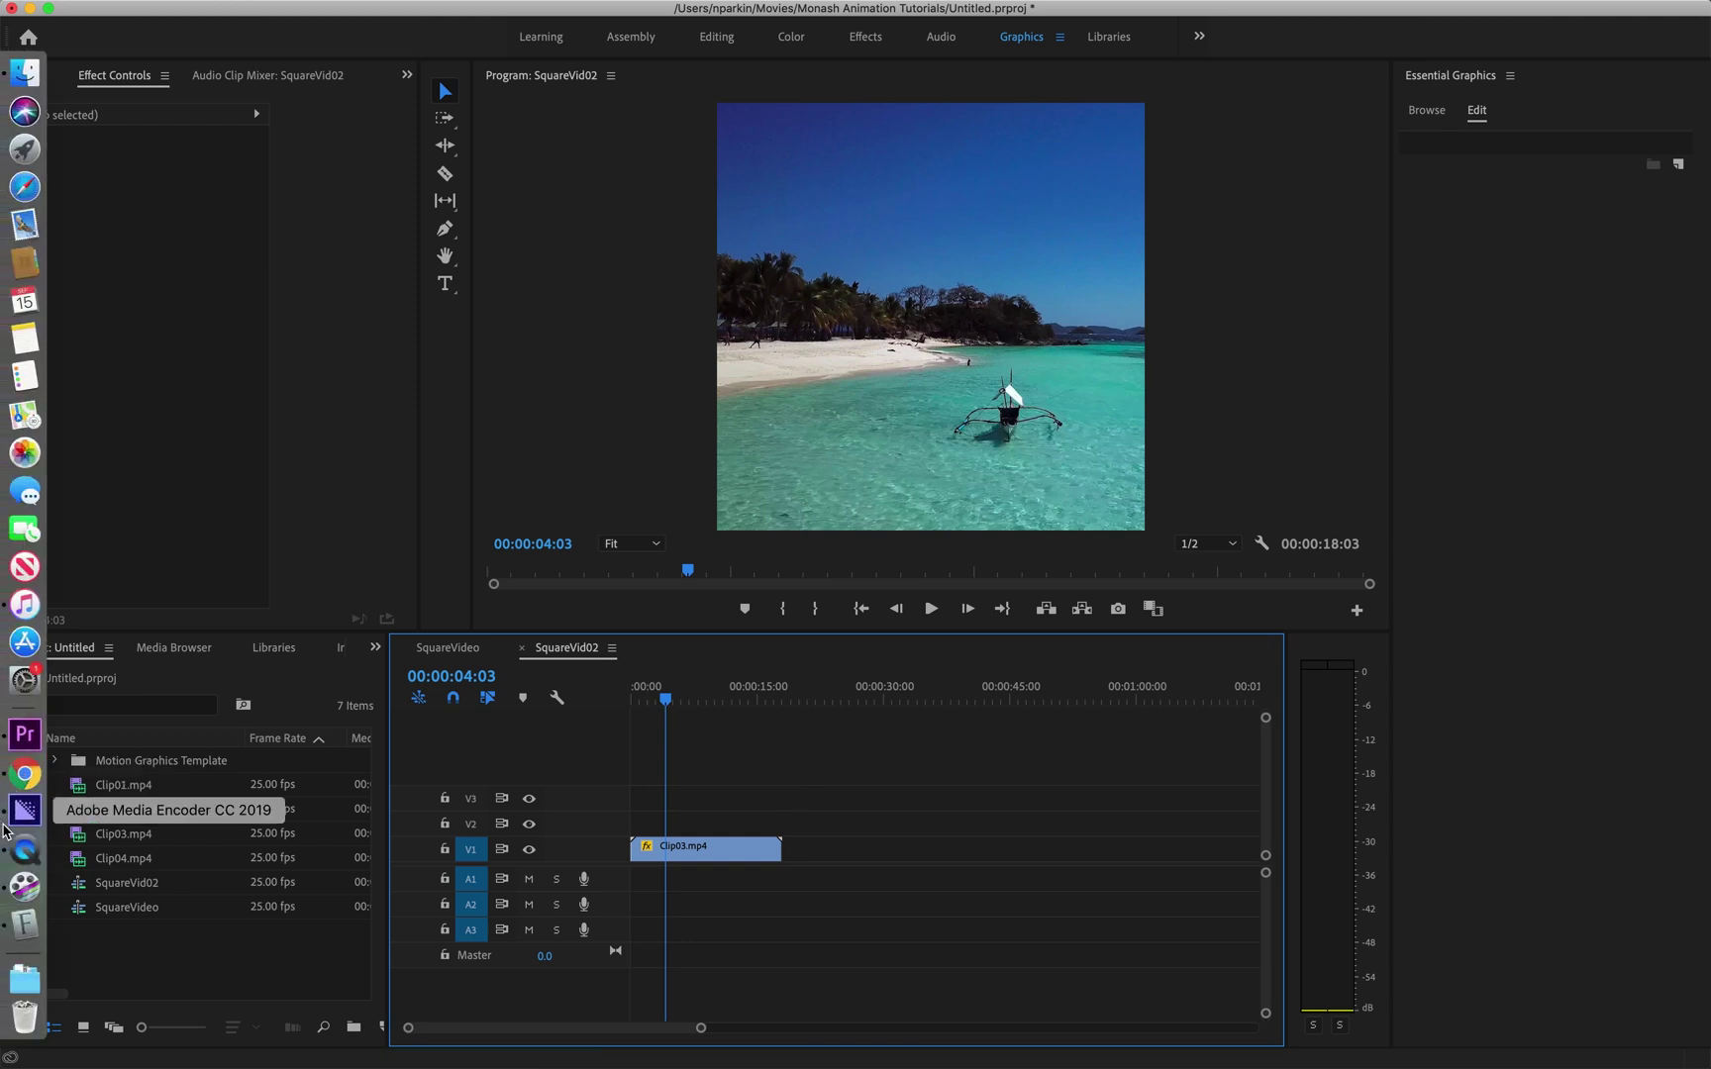
Bring the PremiumBeat '21 Free Motion Graphics Templates for Adobe Premiere Pro' article in Chrome to the front
left_click(22, 779)
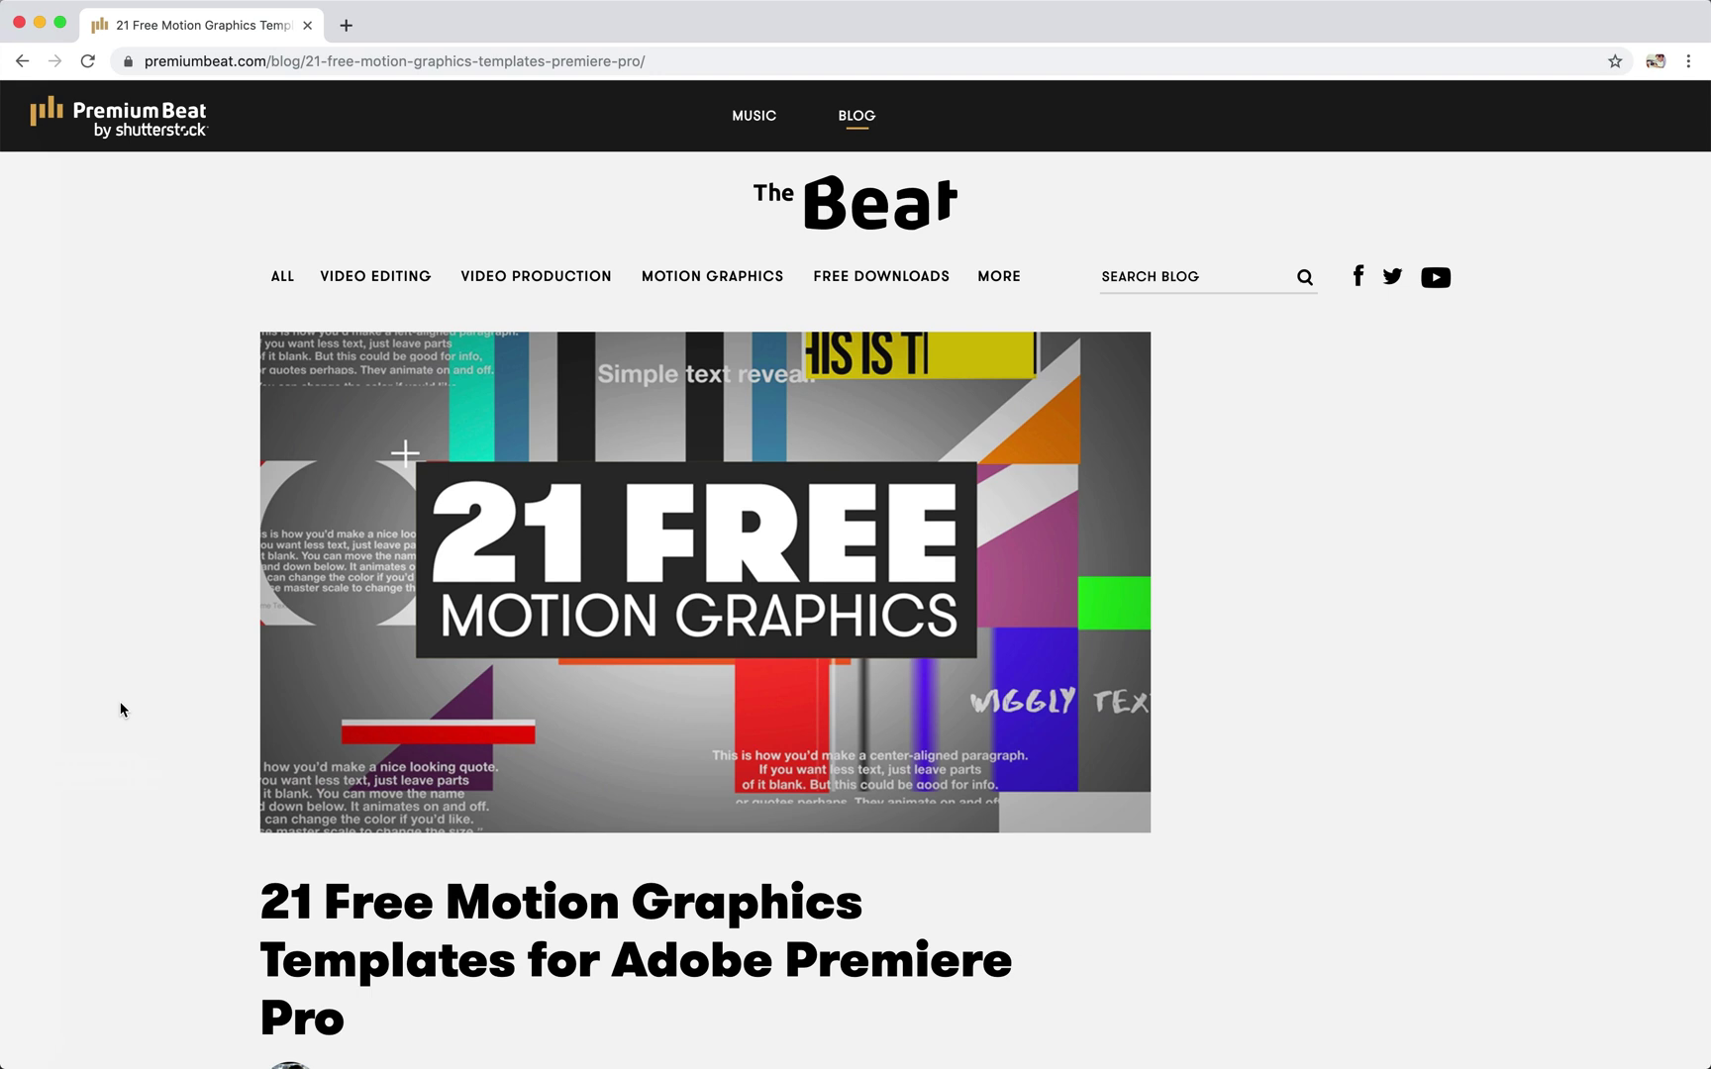
left_click_drag(263, 896, 353, 1011)
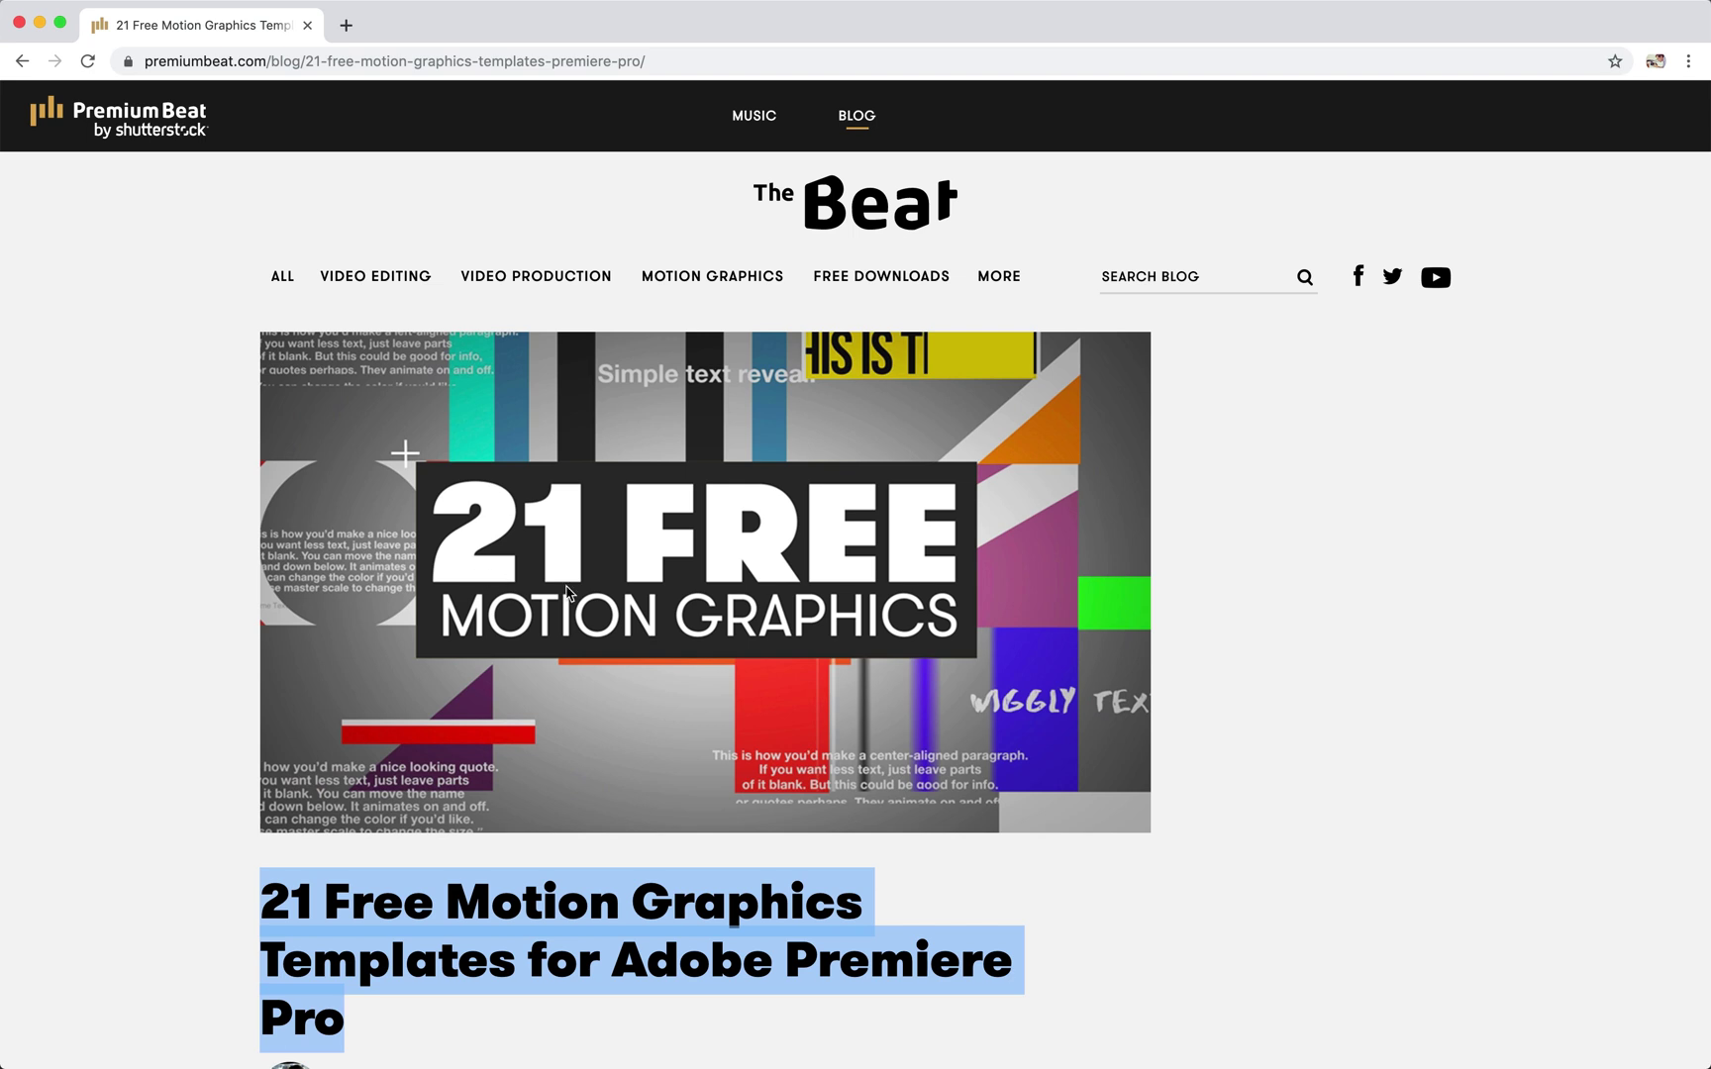
left_click(139, 753)
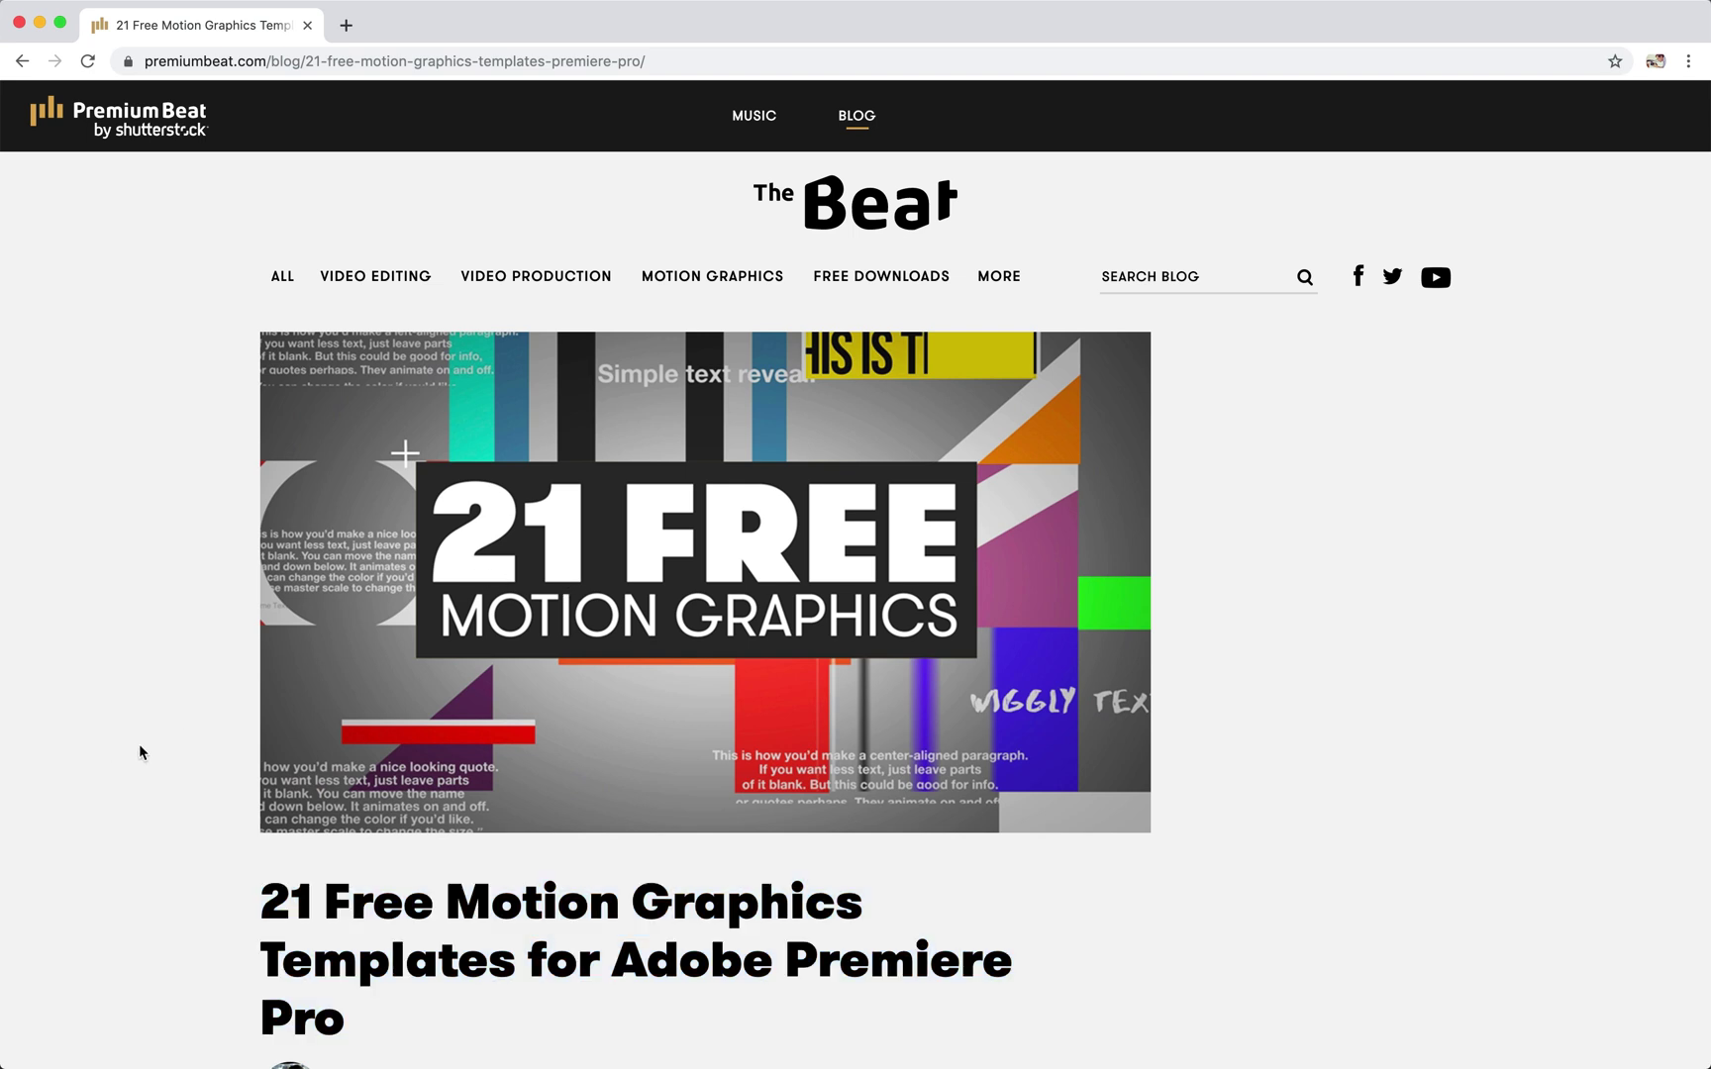
In Finder, open Templates and then the PB - 21 Motion Graphics For Premiere folder
mouse_move(8, 641)
left_click(24, 71)
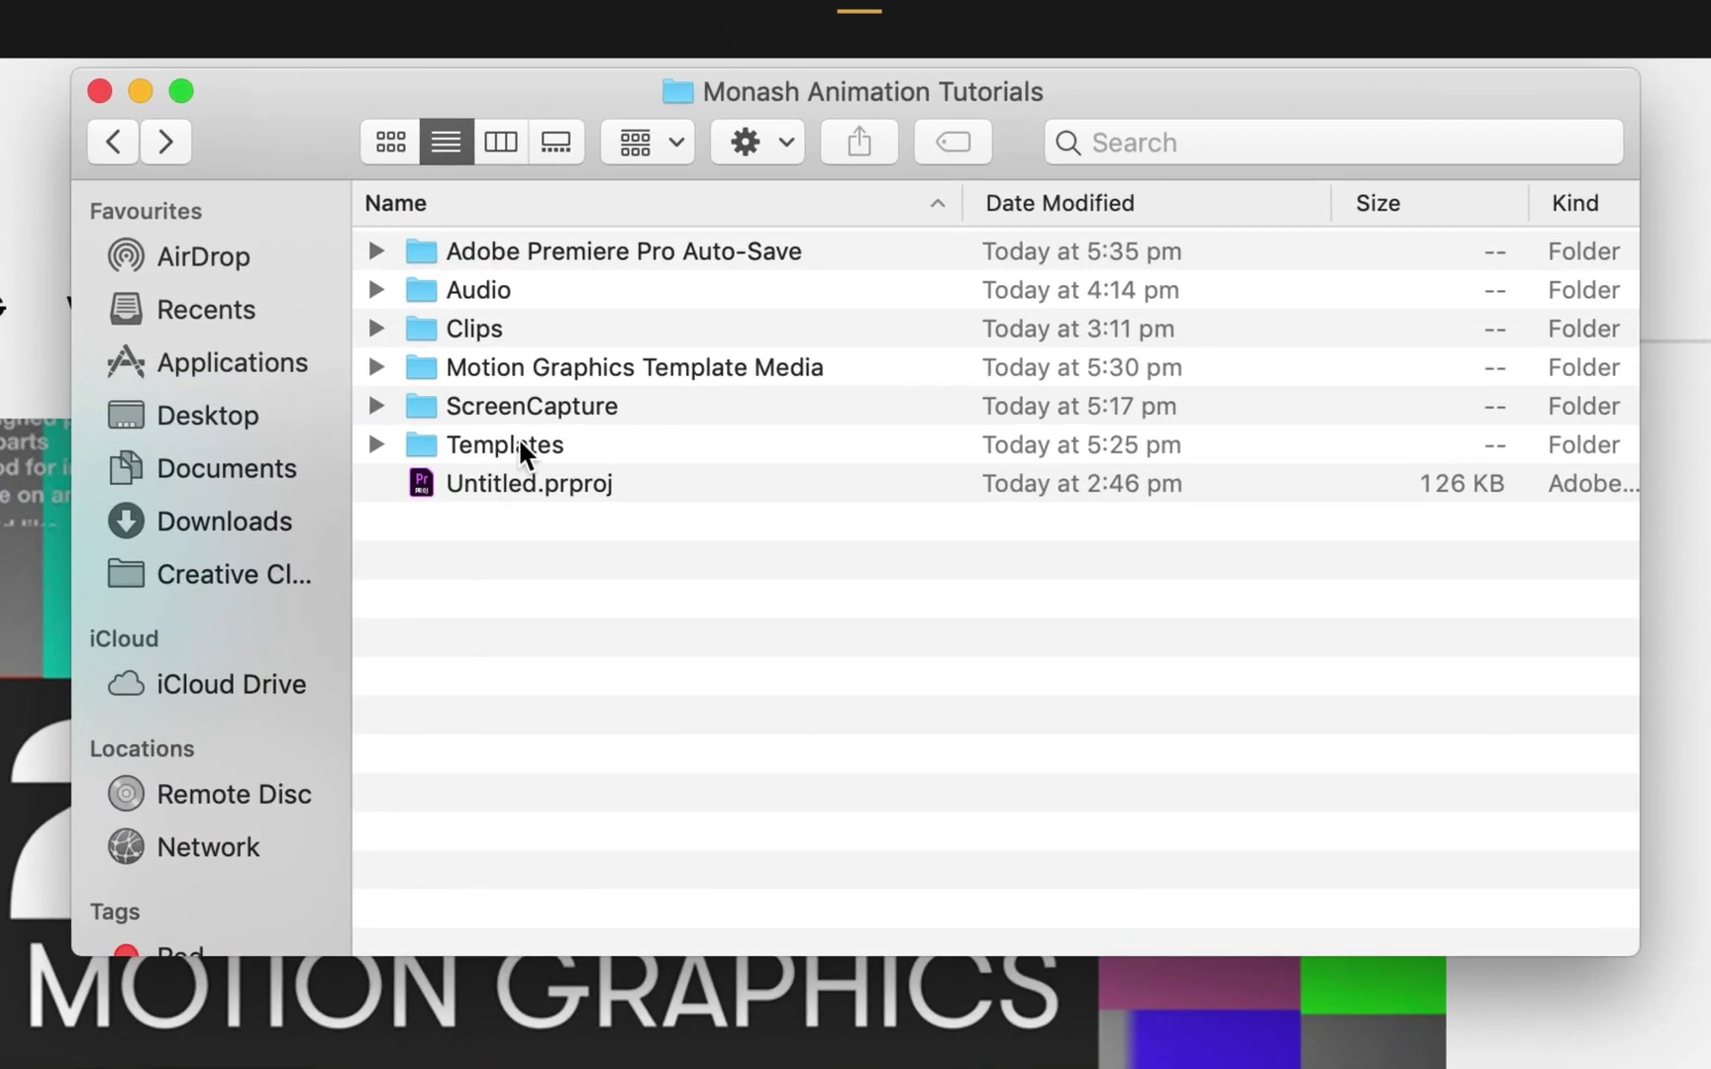
double_click(688, 346)
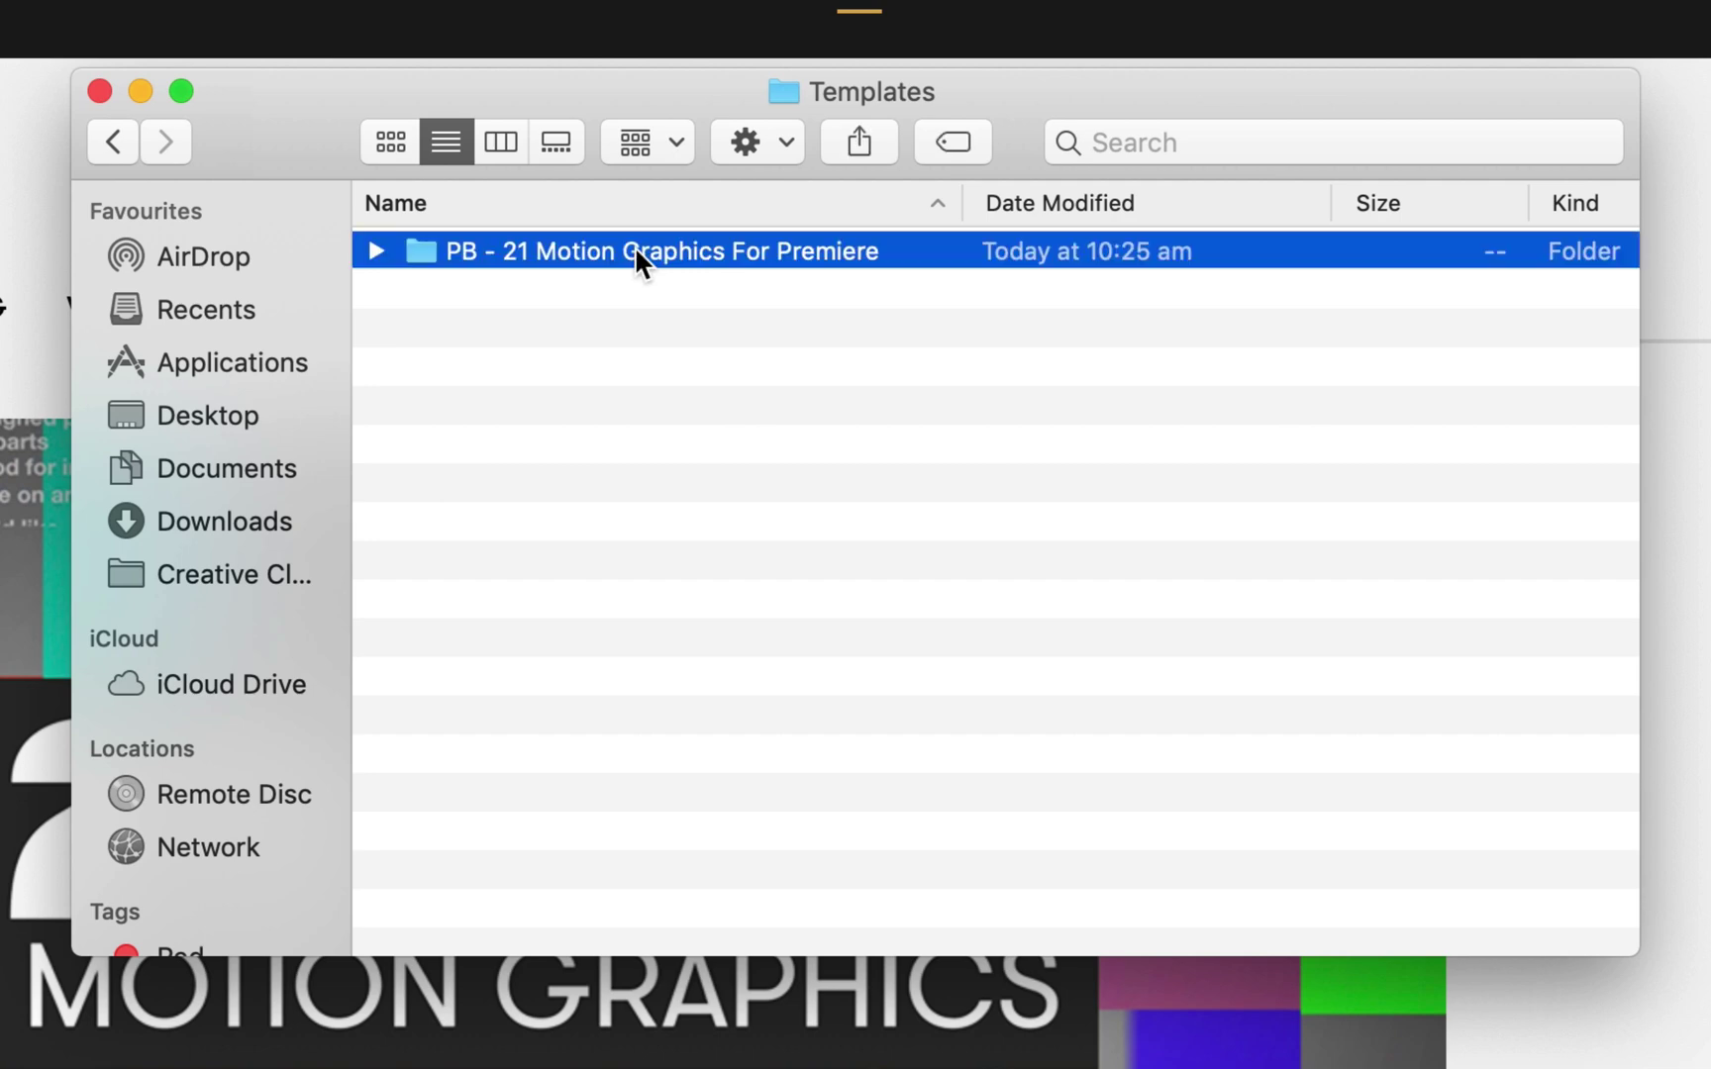
double_click(635, 253)
Peek into the 1_Text Titles and 2_Transitions folders, then expand the Fonts folder
left_click(371, 247)
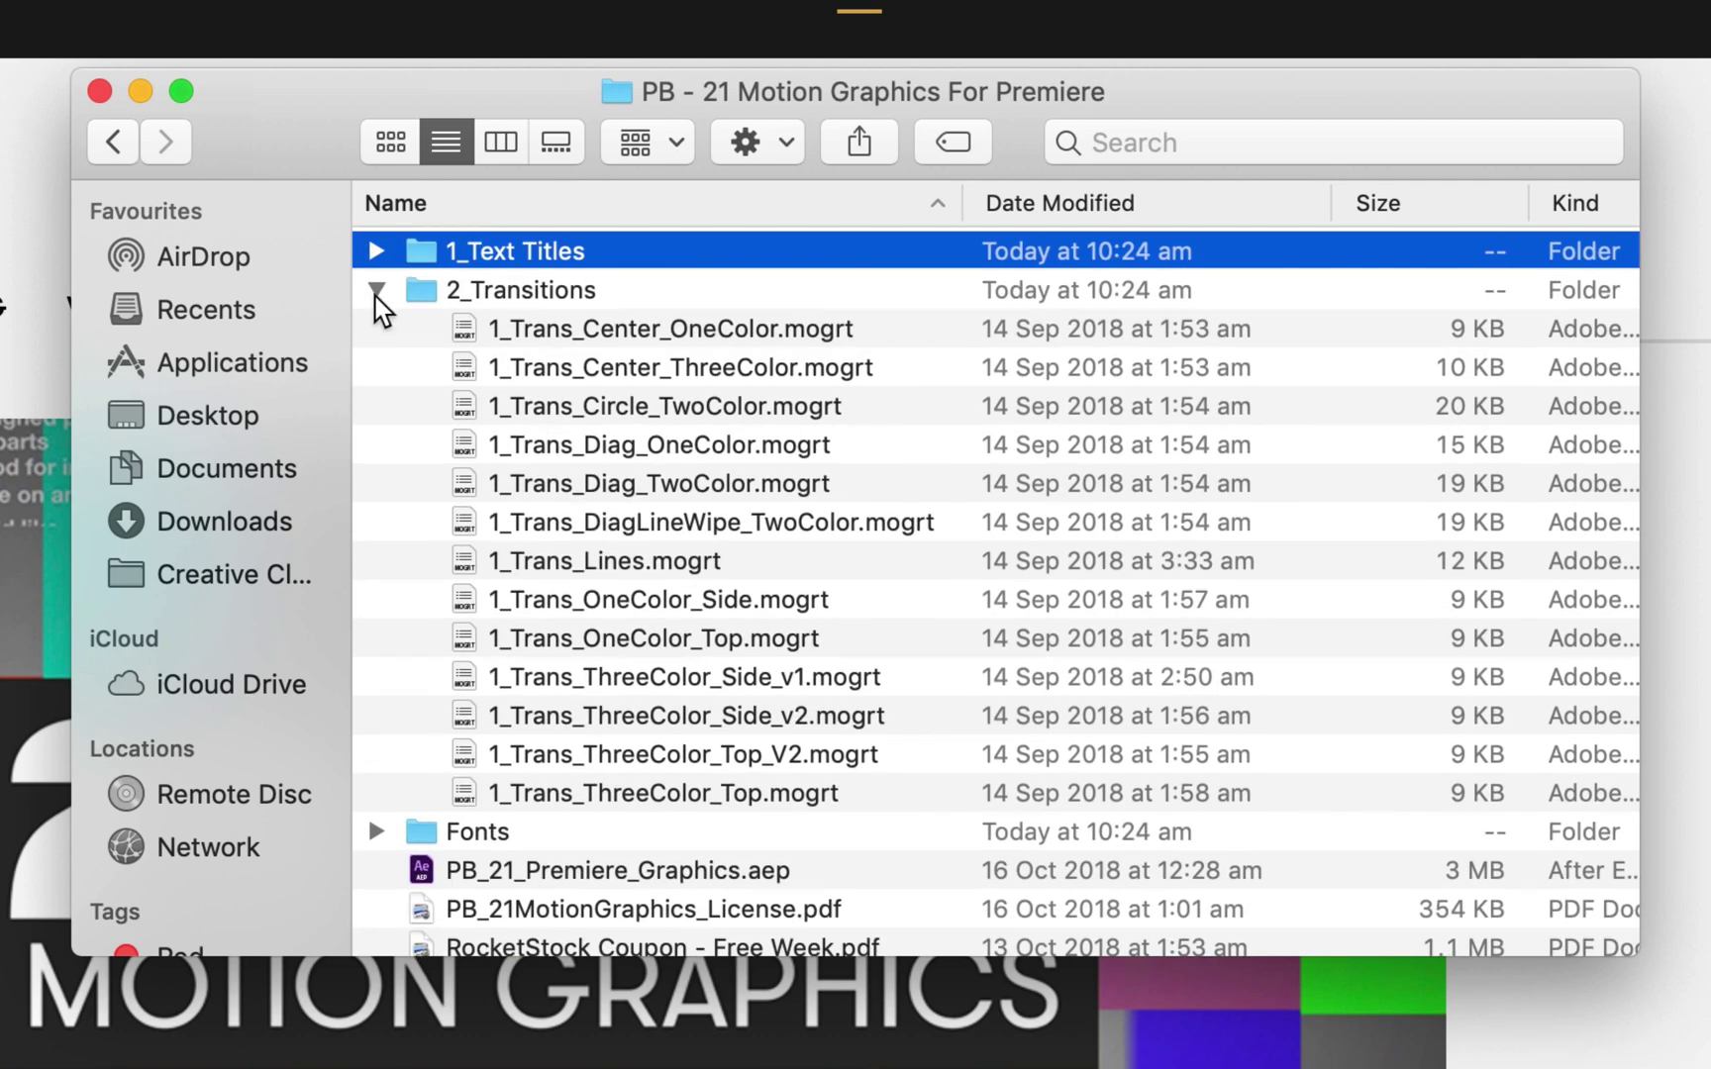
left_click(374, 290)
left_click(374, 254)
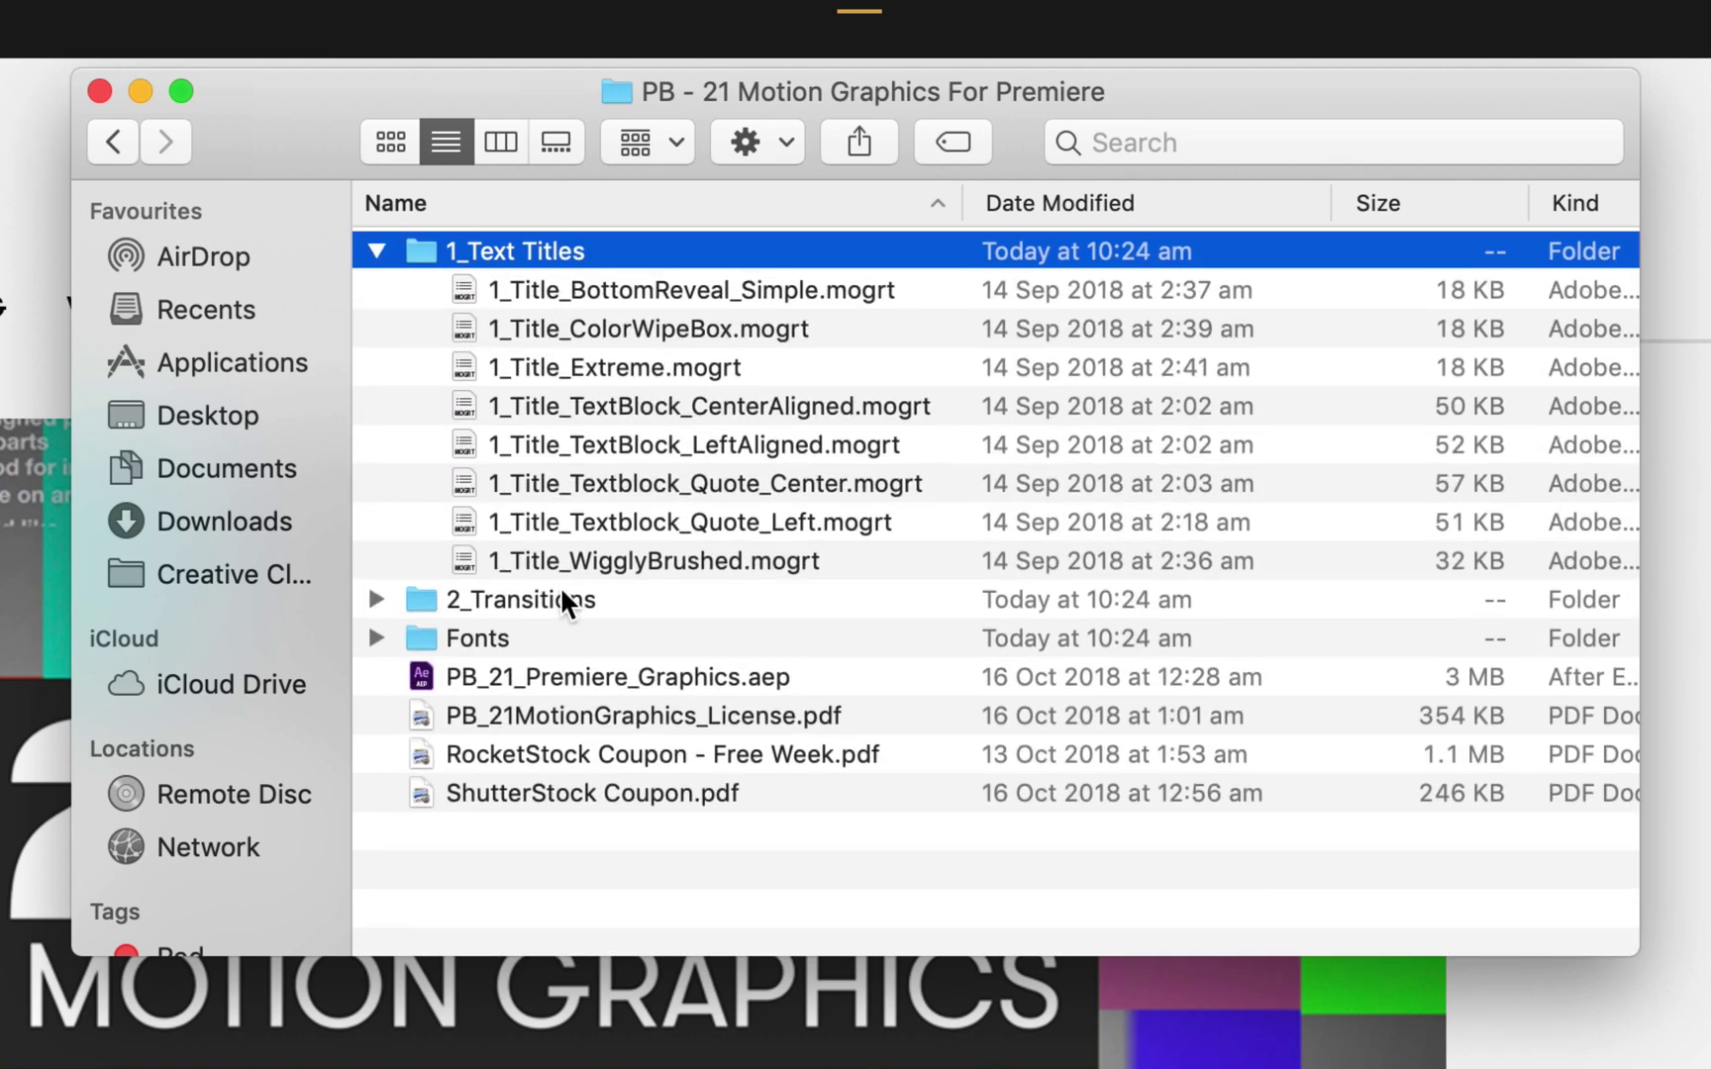
left_click(372, 250)
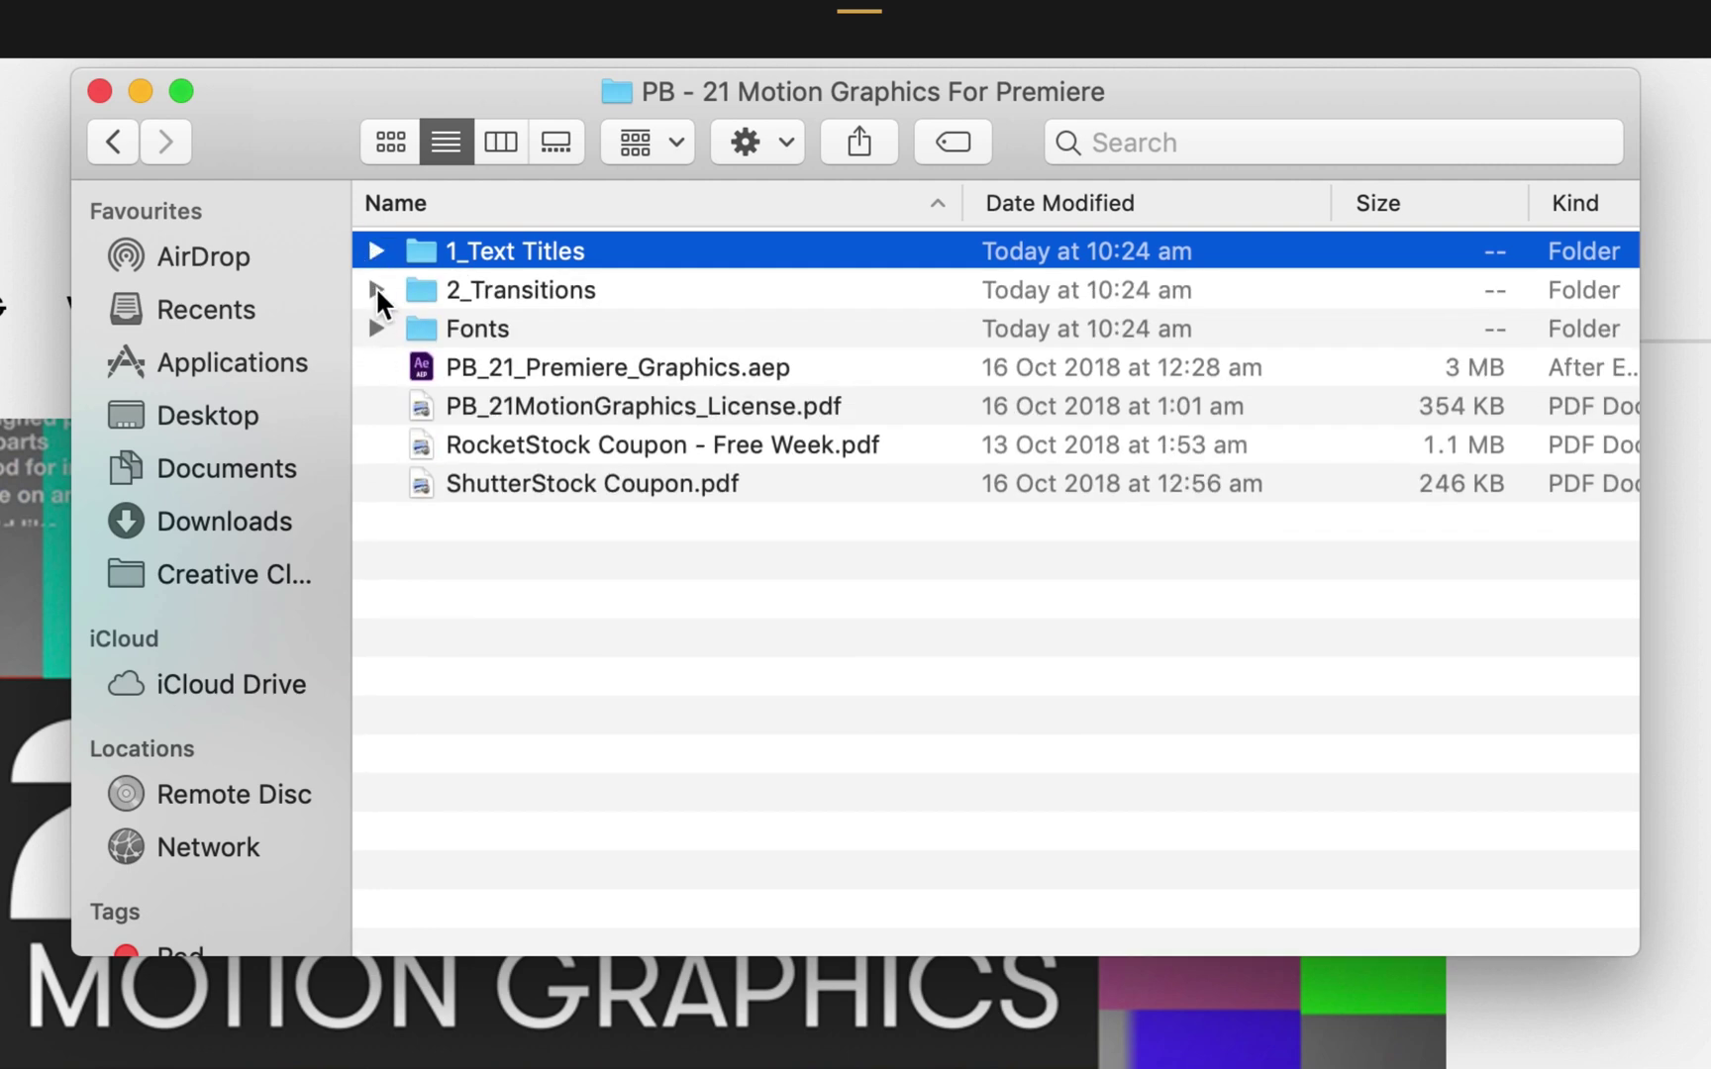
left_click(374, 288)
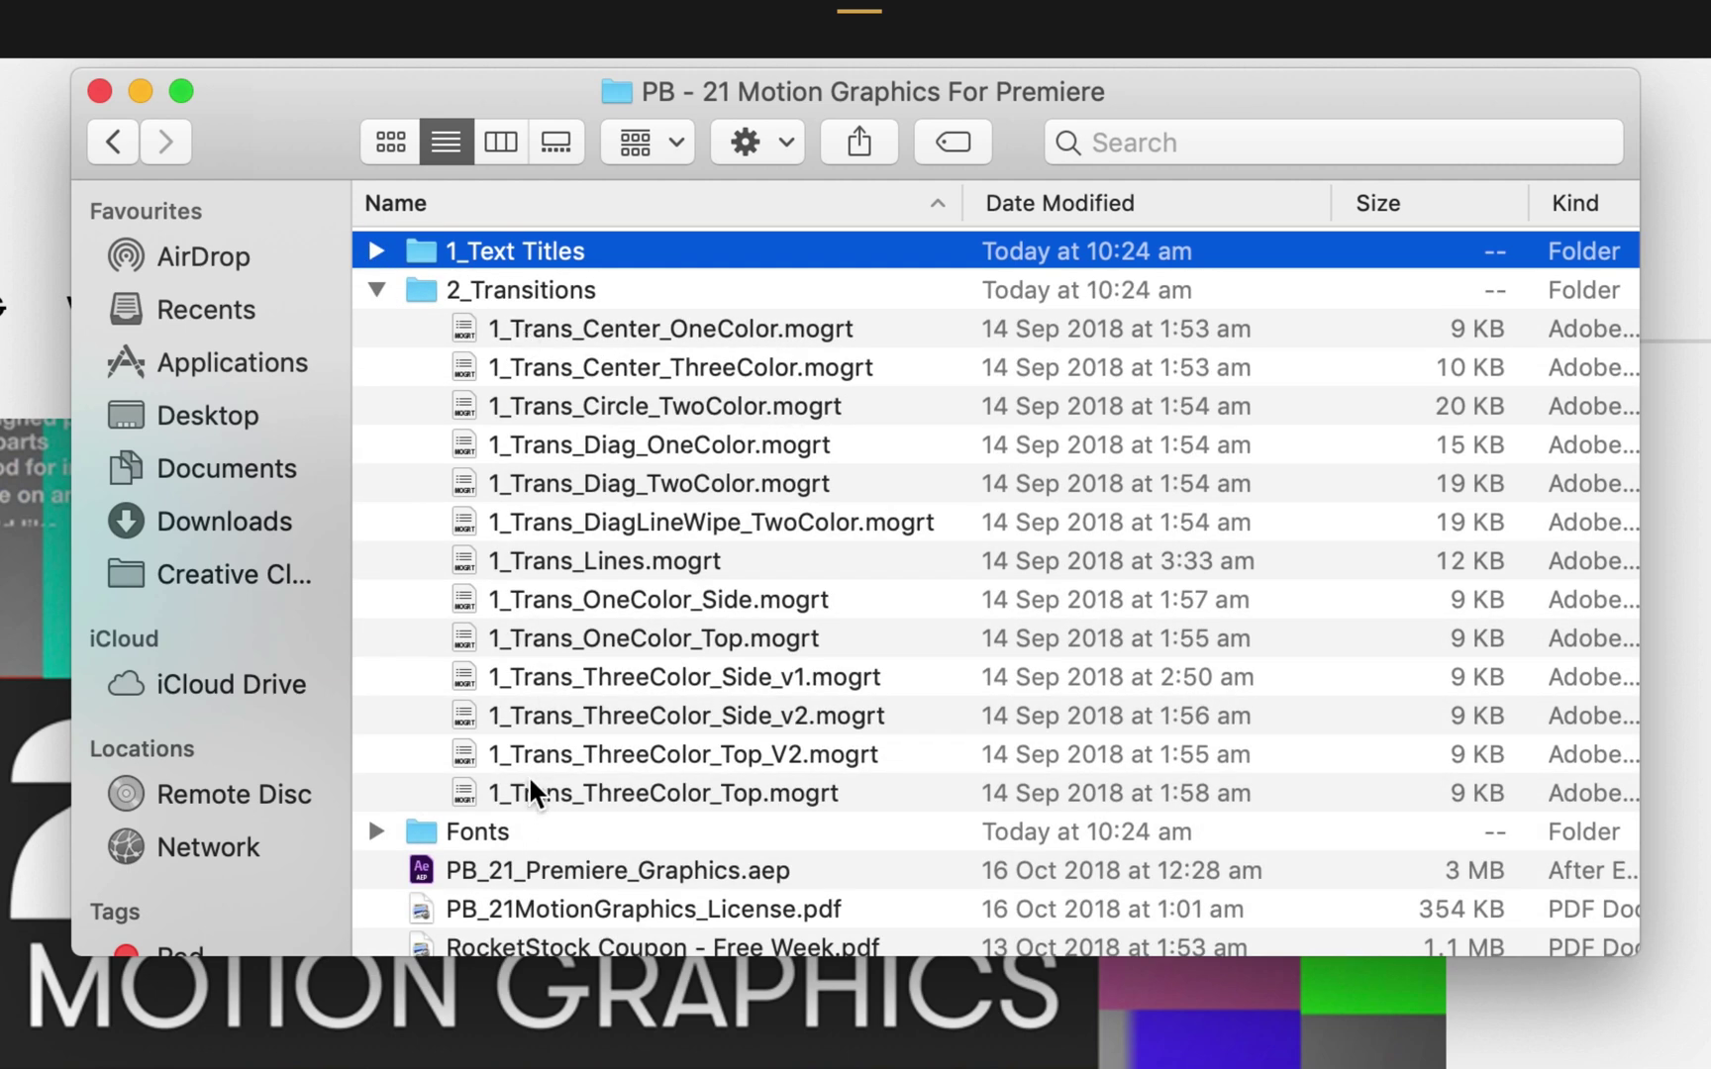
left_click(376, 289)
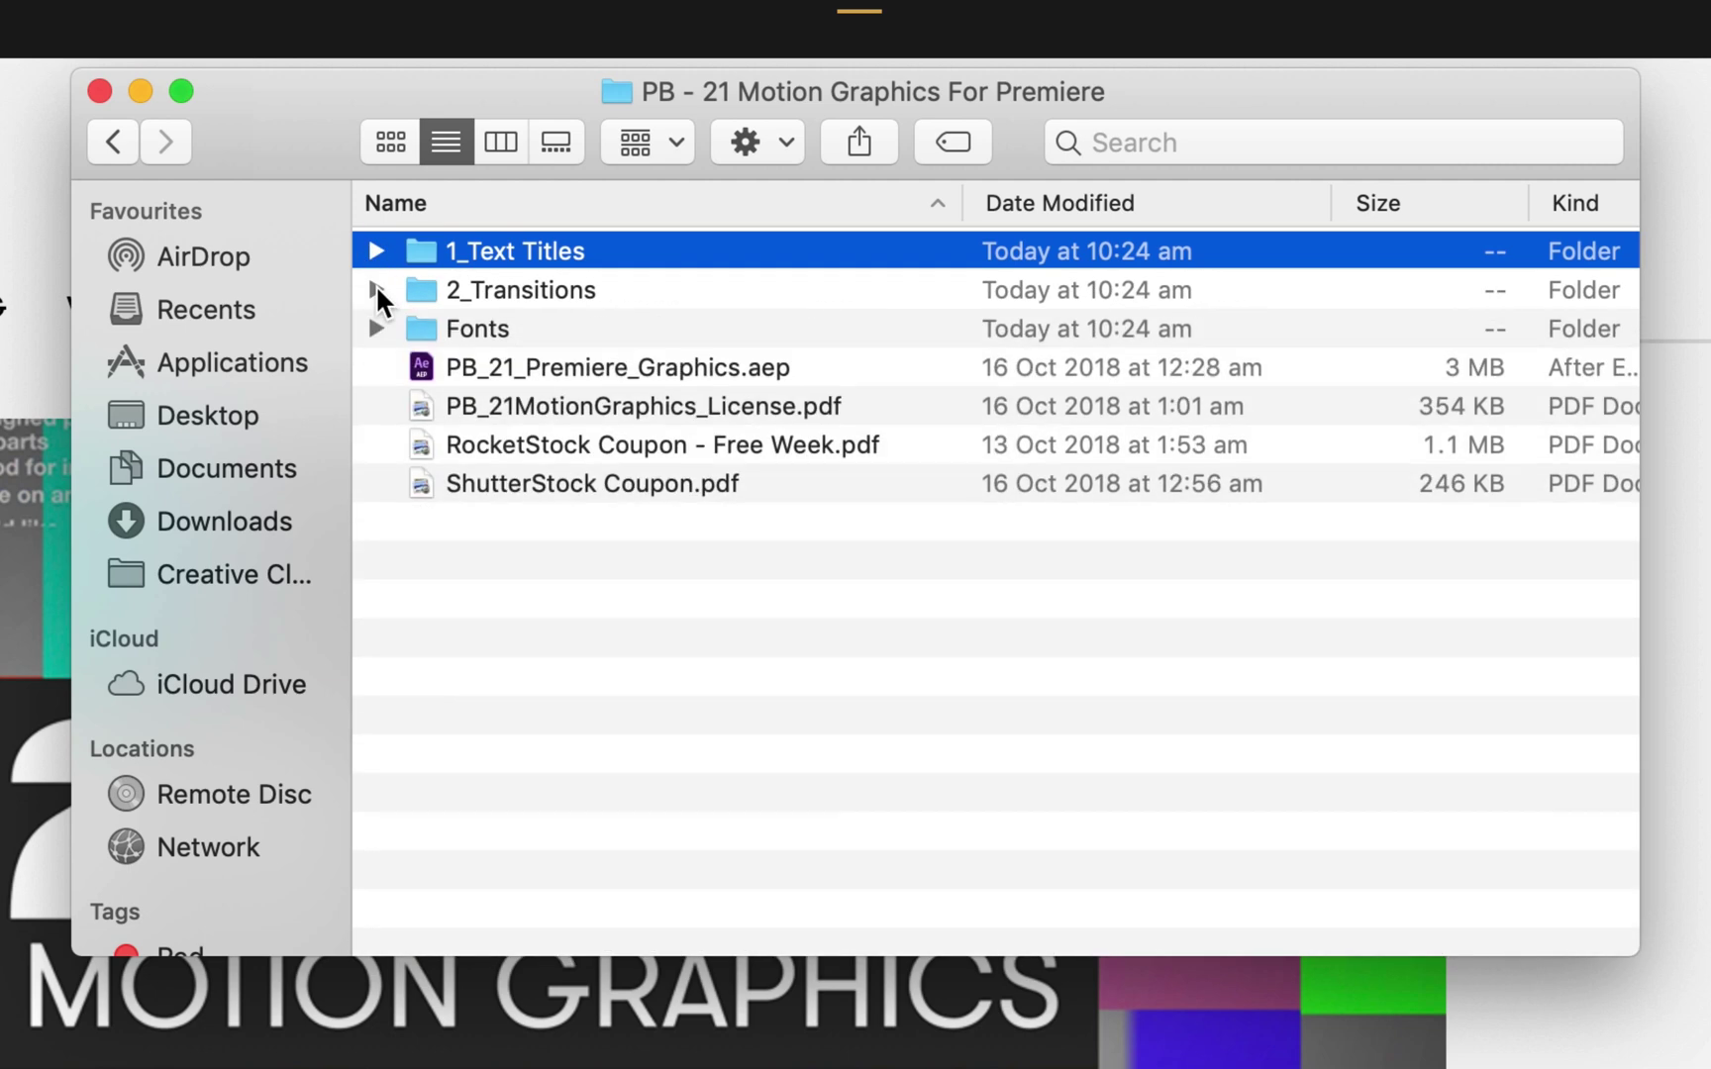
left_click(377, 327)
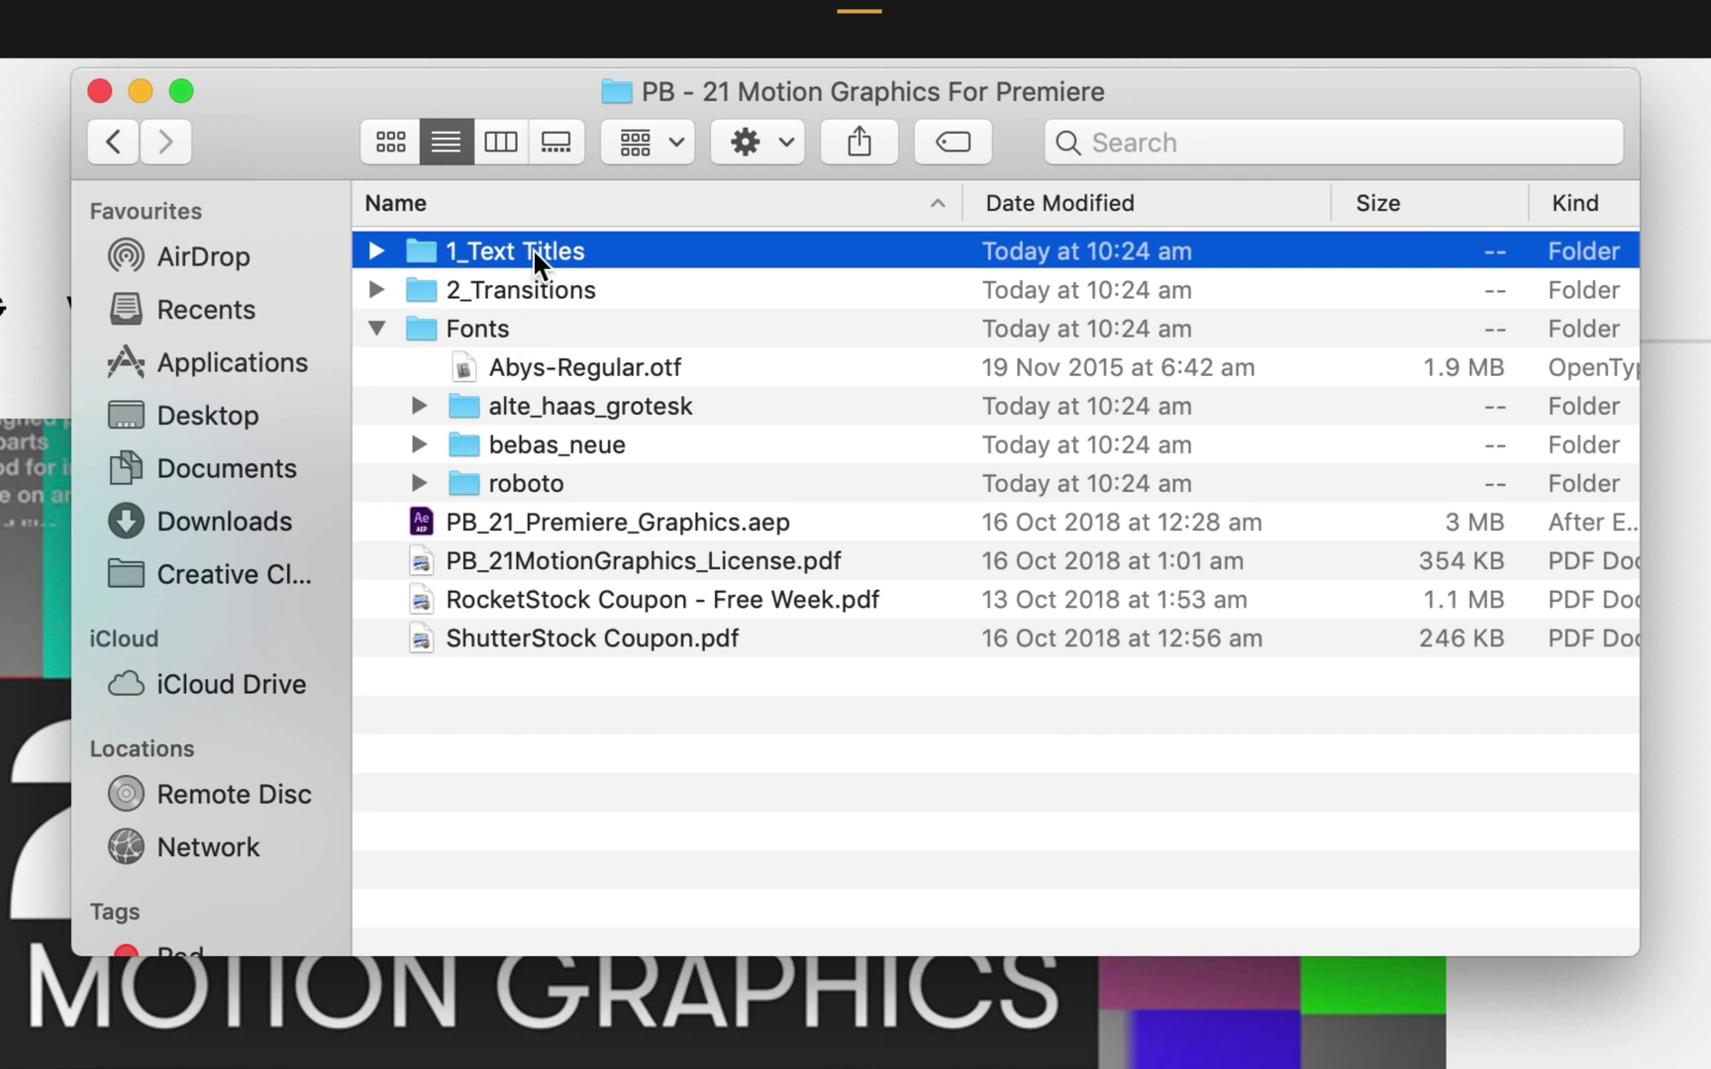
Look through the fonts: Abys-Regular.otf, alte_haas_grotesk, bebas_neue and roboto
left_click(552, 406)
left_click(552, 445)
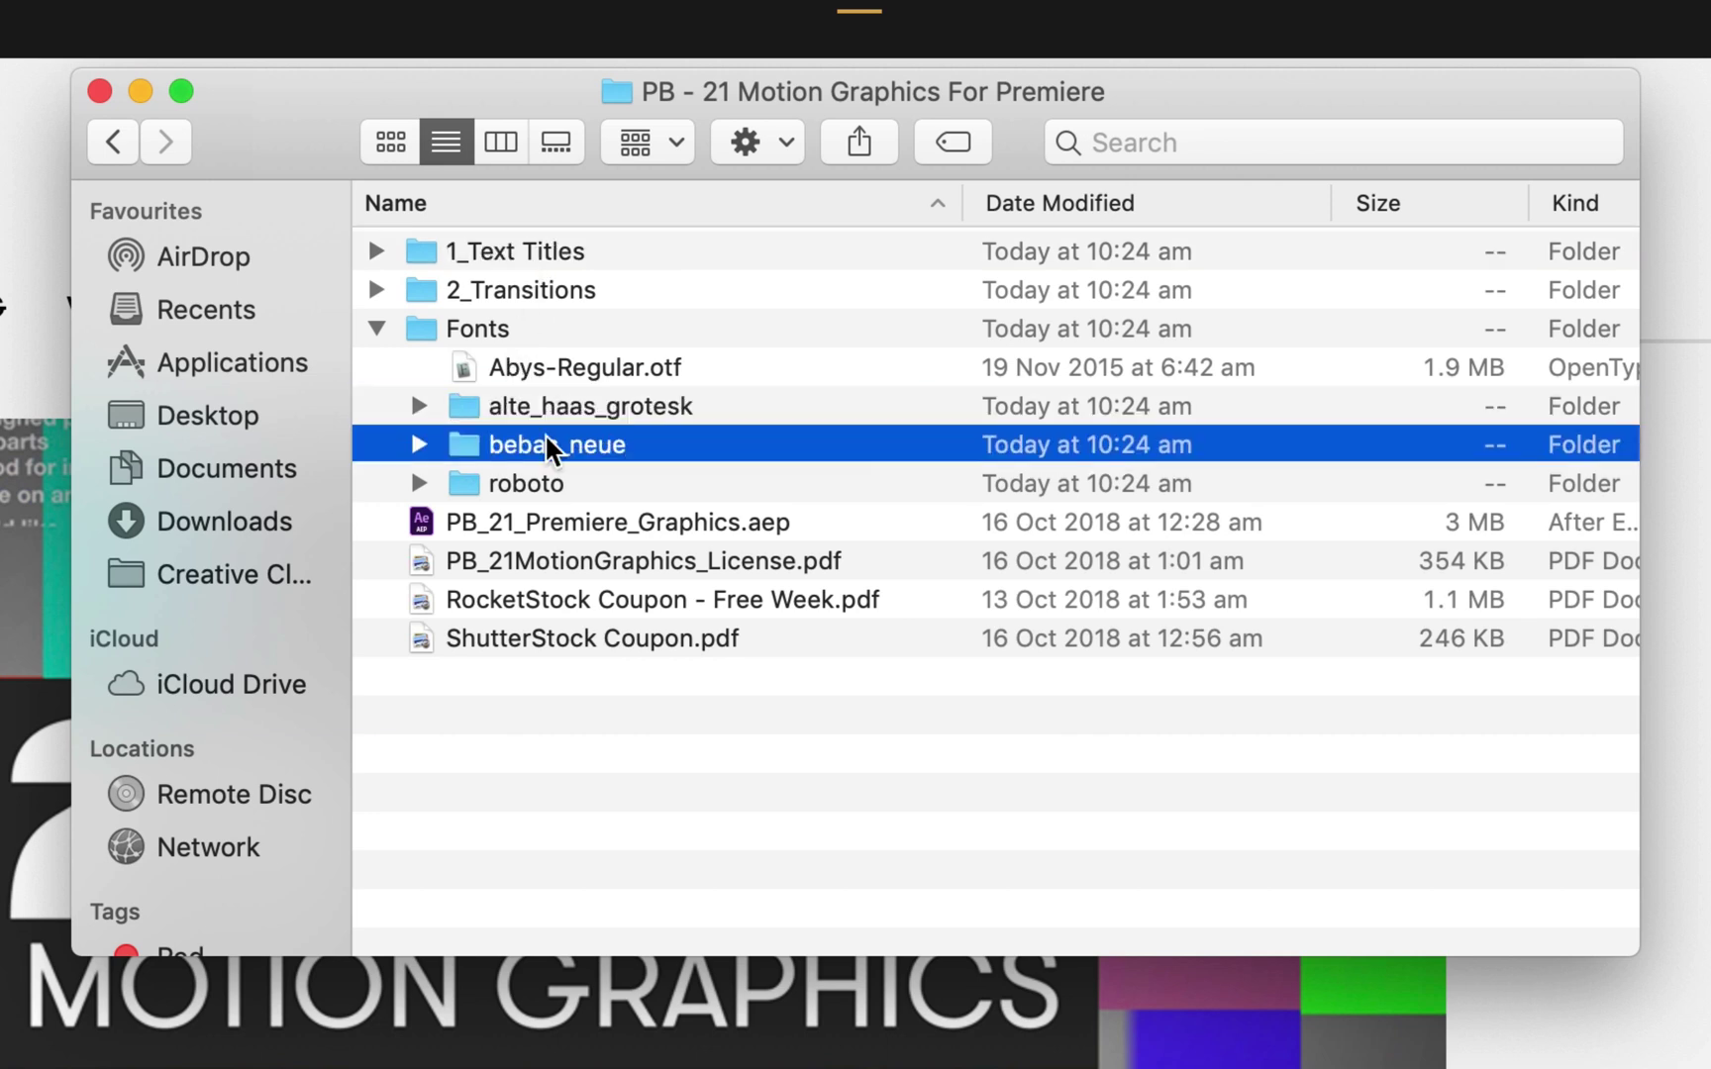
left_click(546, 479)
left_click(568, 381)
left_click(573, 414)
left_click(579, 451)
left_click(575, 483)
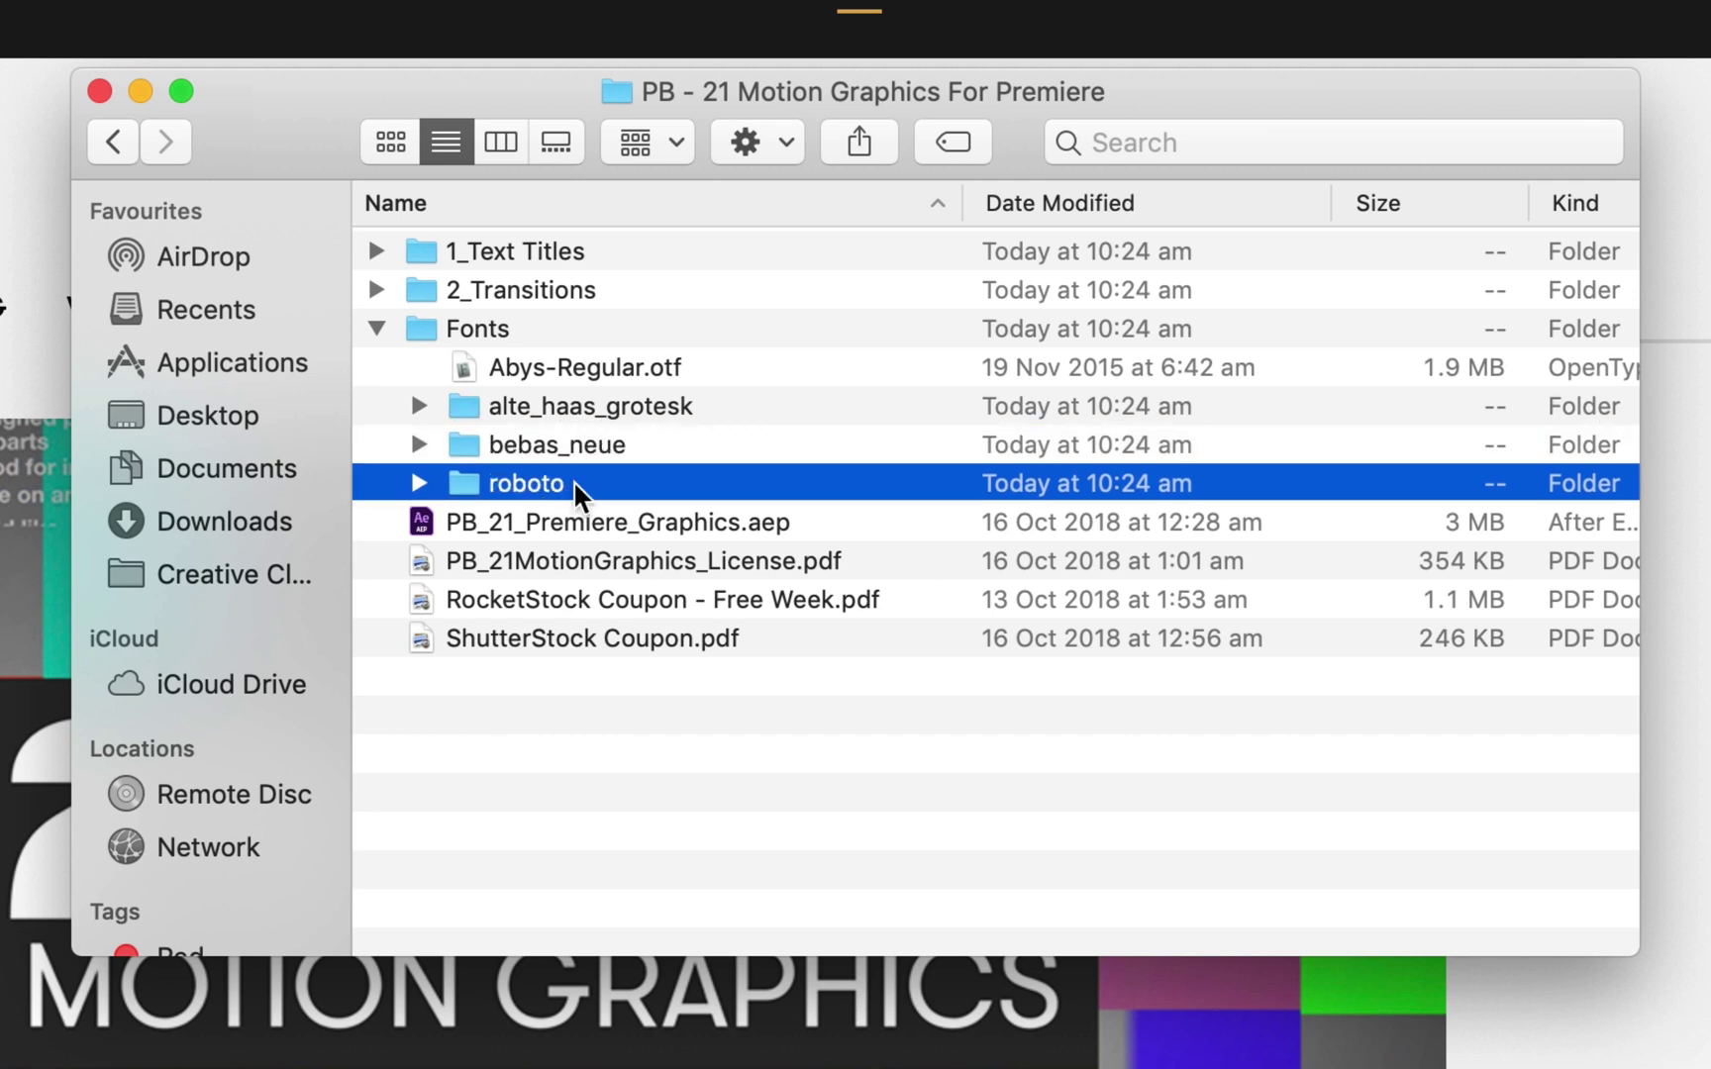
left_click(580, 420)
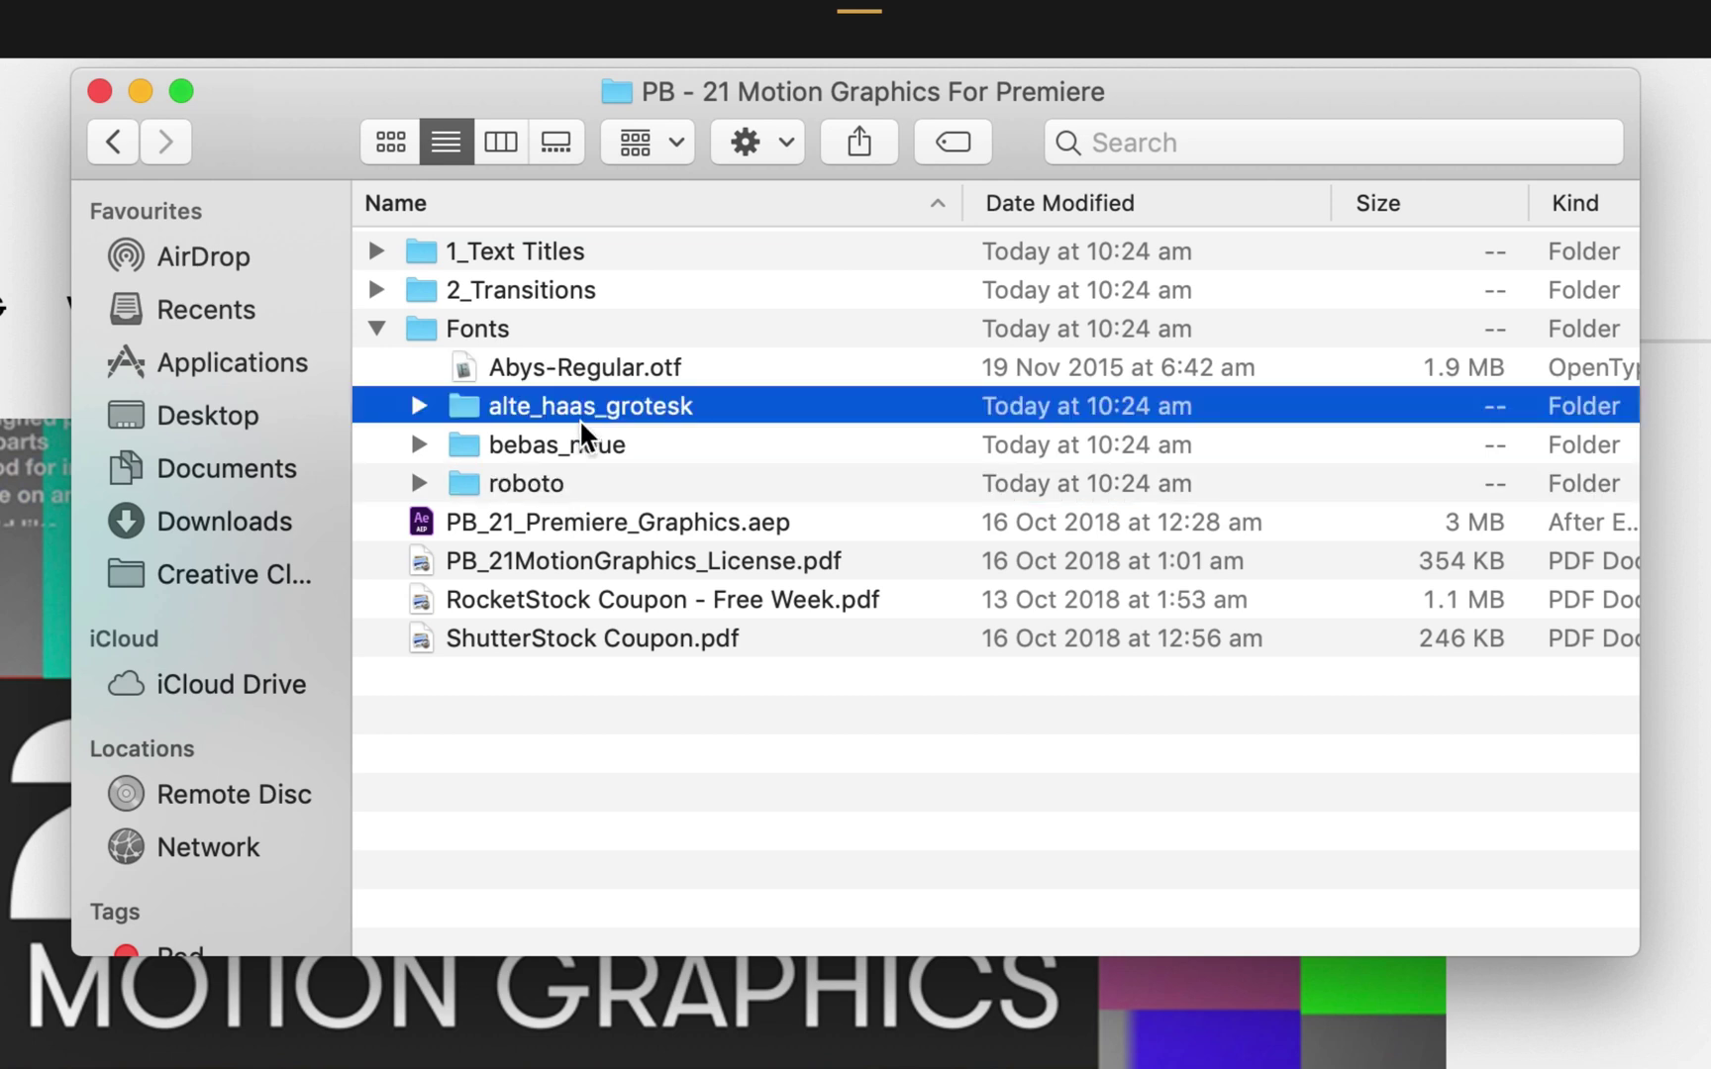
Step back through Templates to the Monash Animation Tutorials folder showing Templates and Untitled.prproj
left_click(115, 146)
left_click(480, 254)
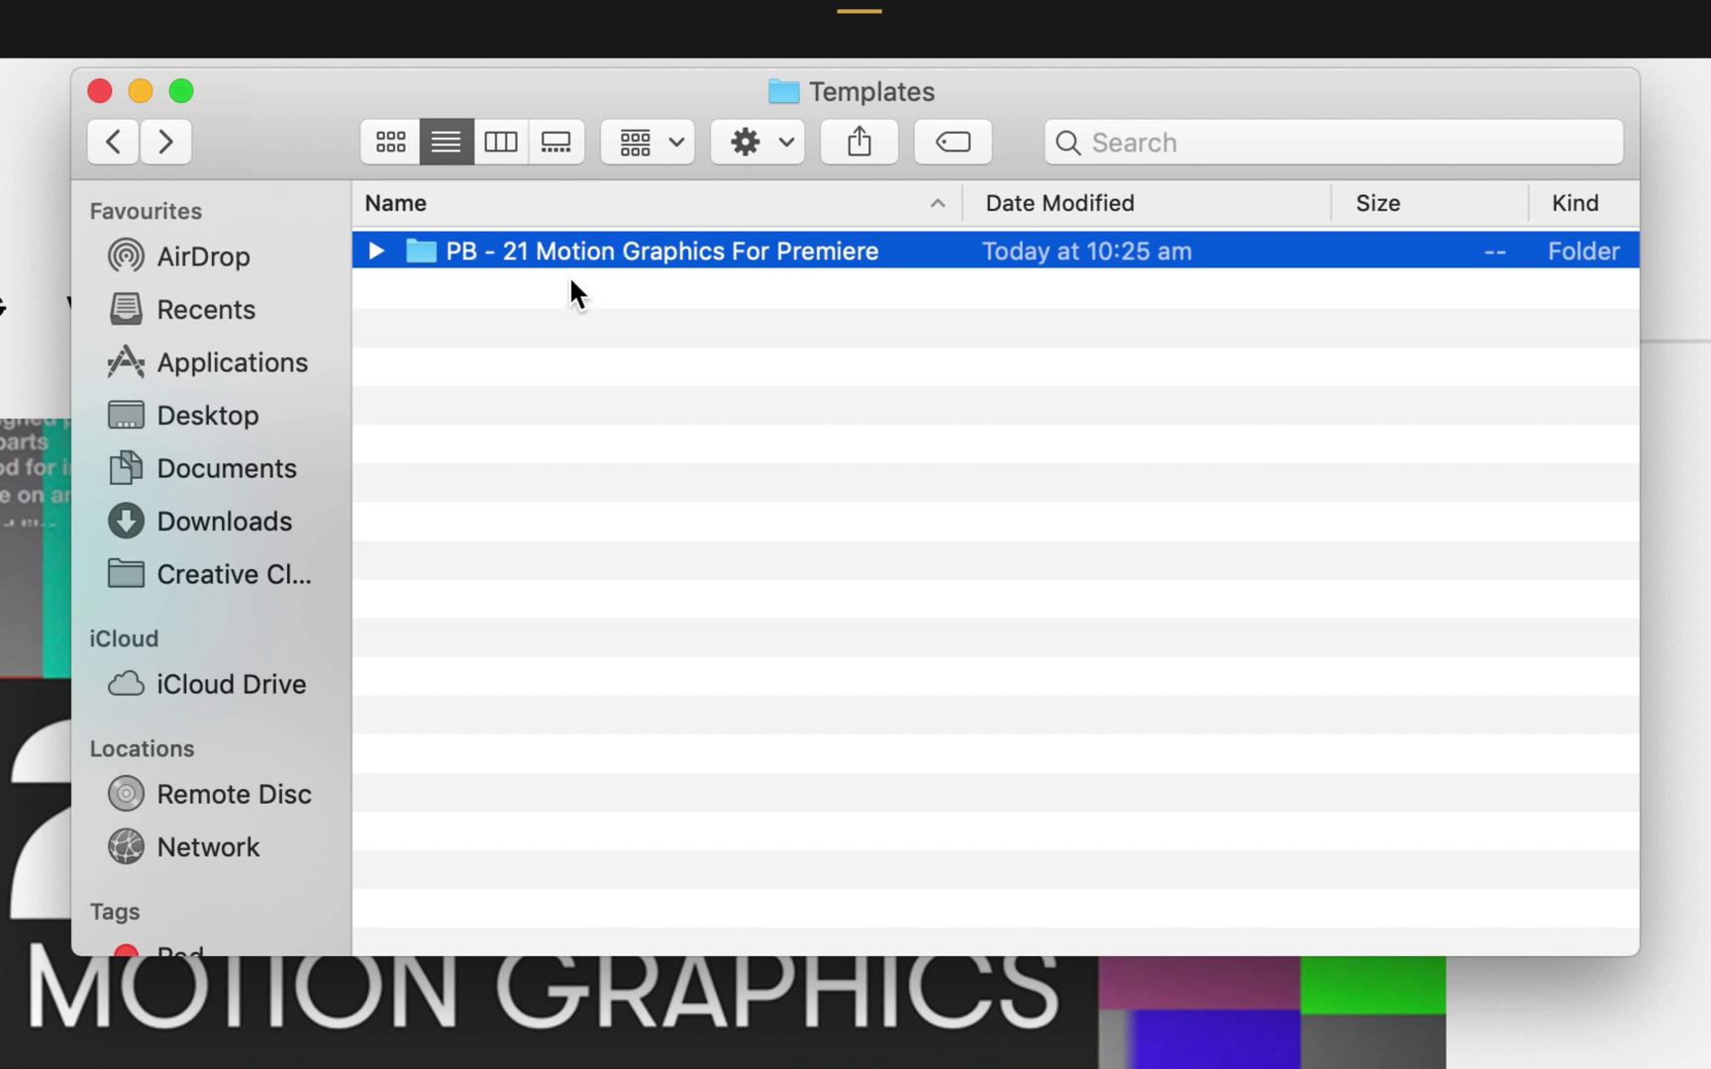
left_click(693, 304)
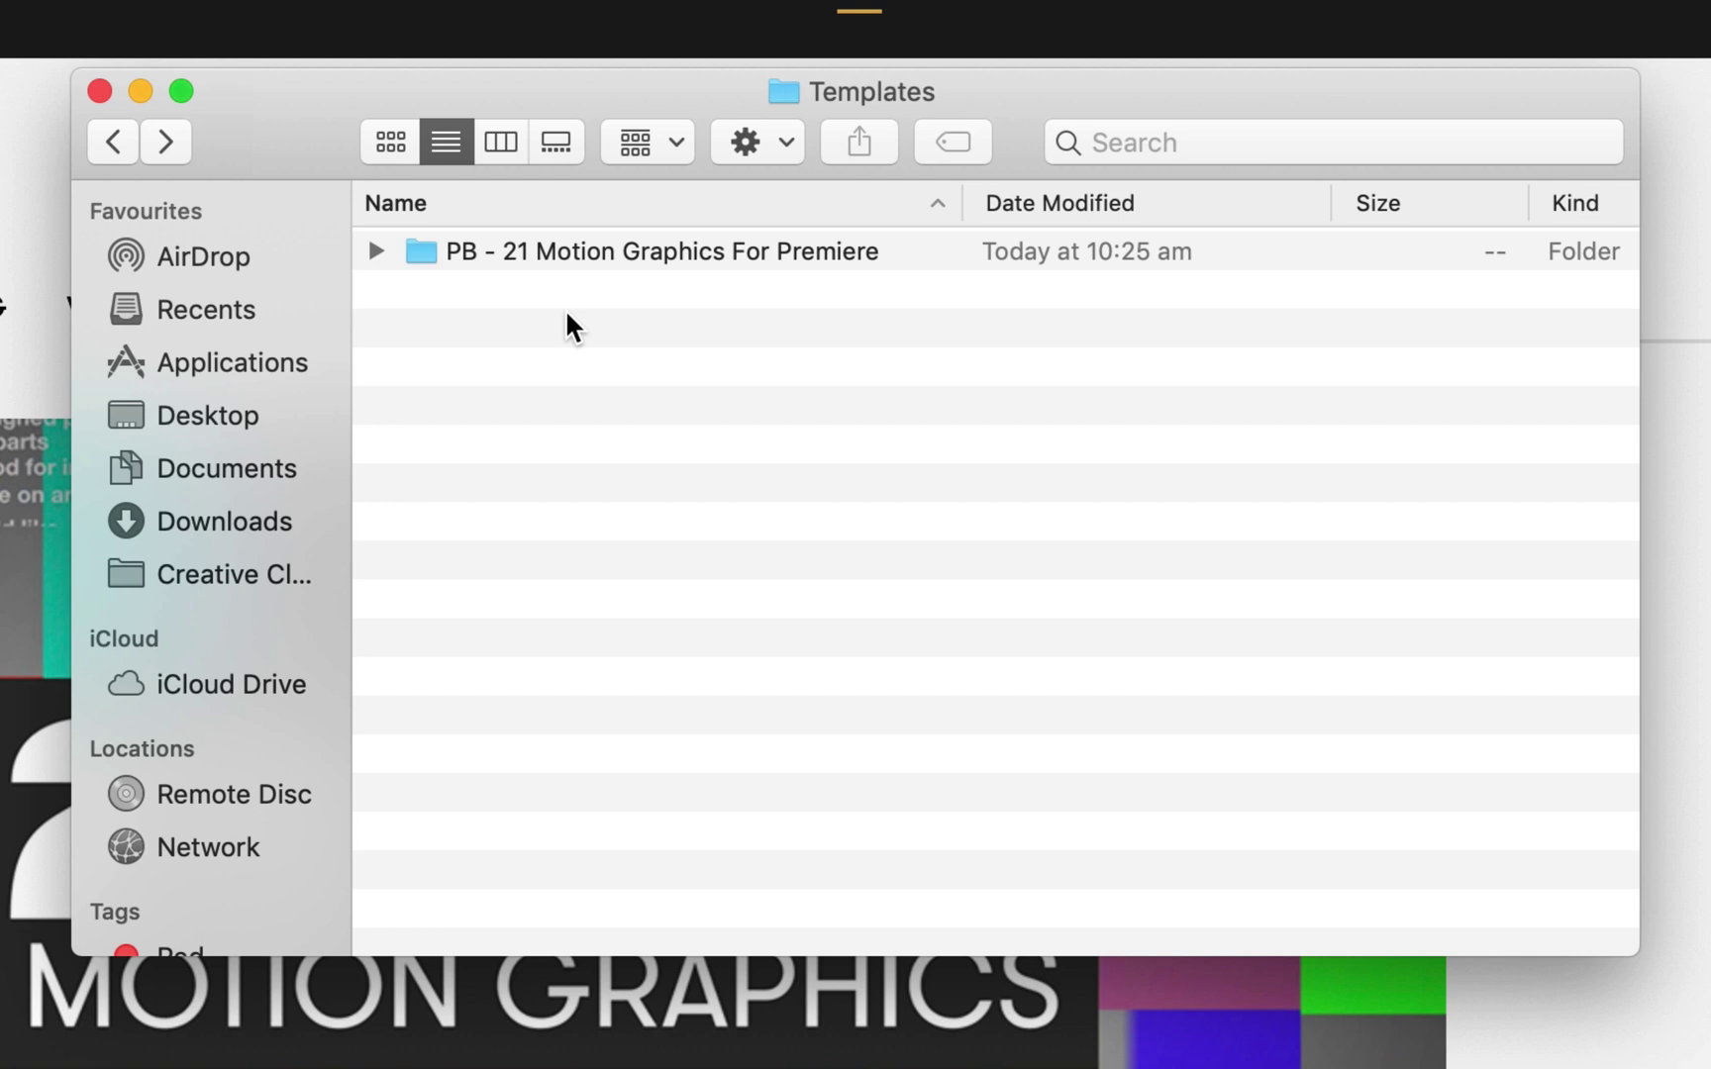
left_click(113, 149)
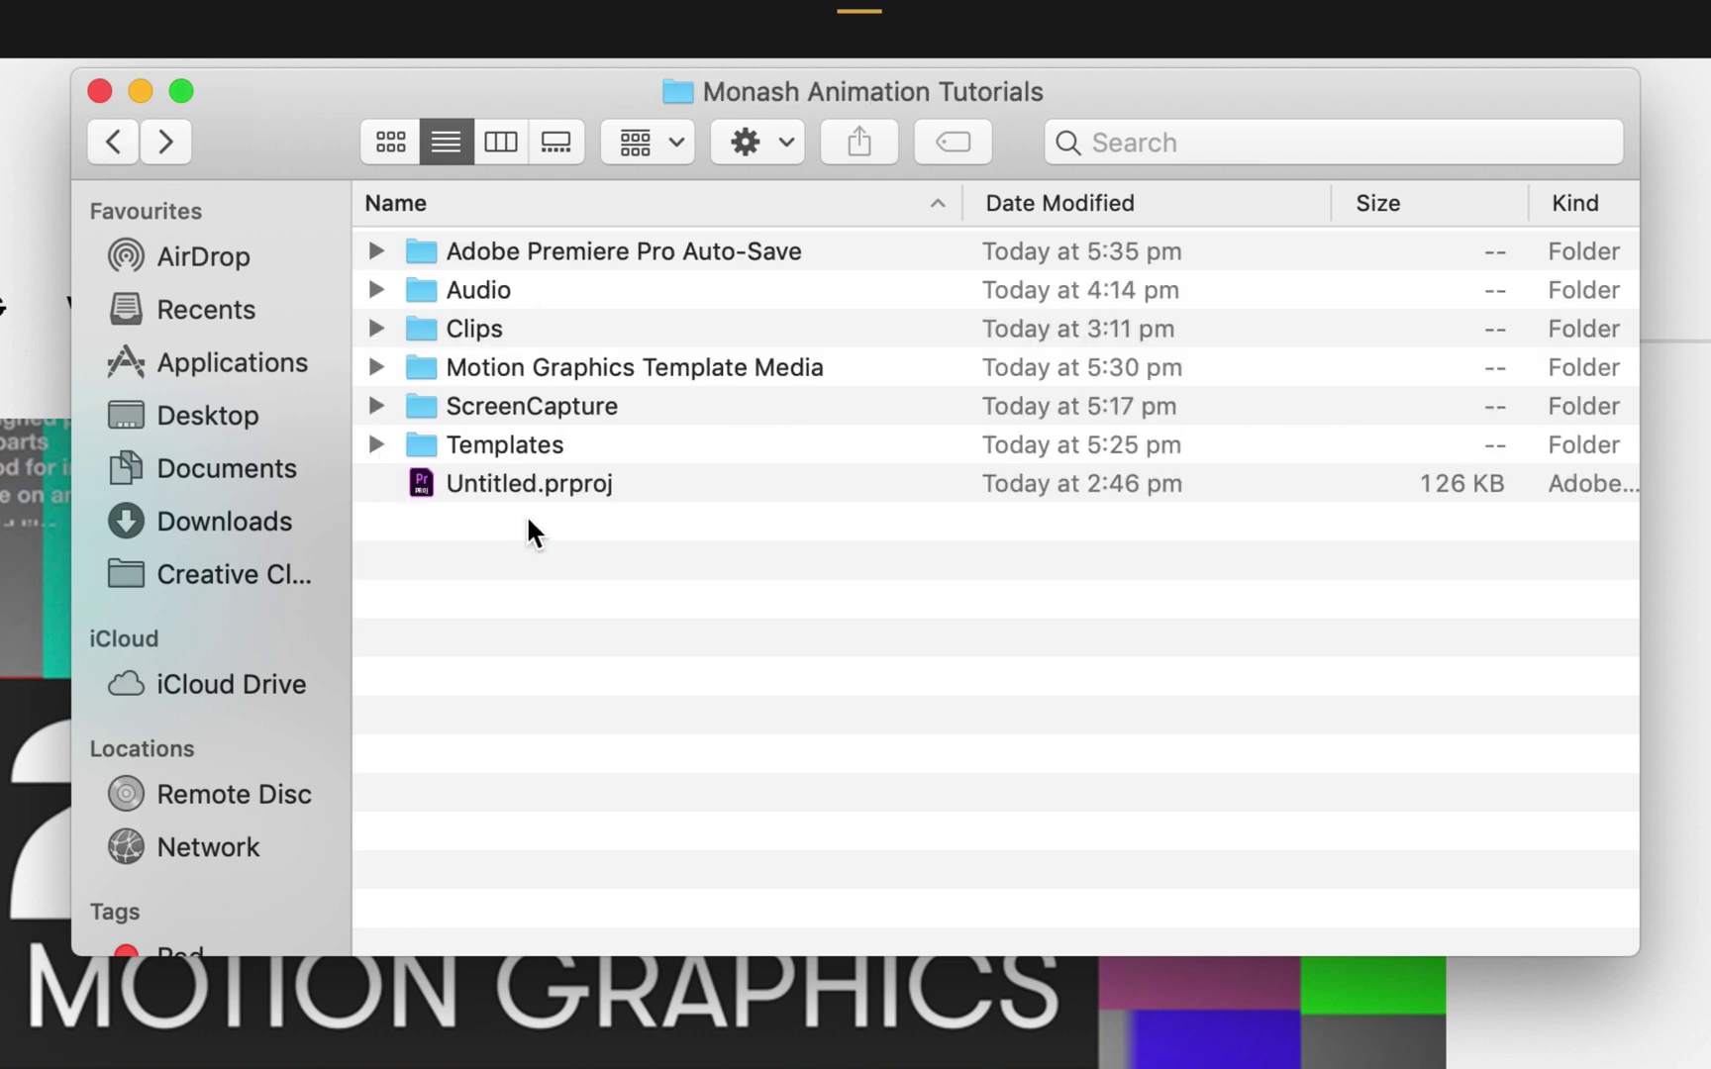
left_click(510, 487)
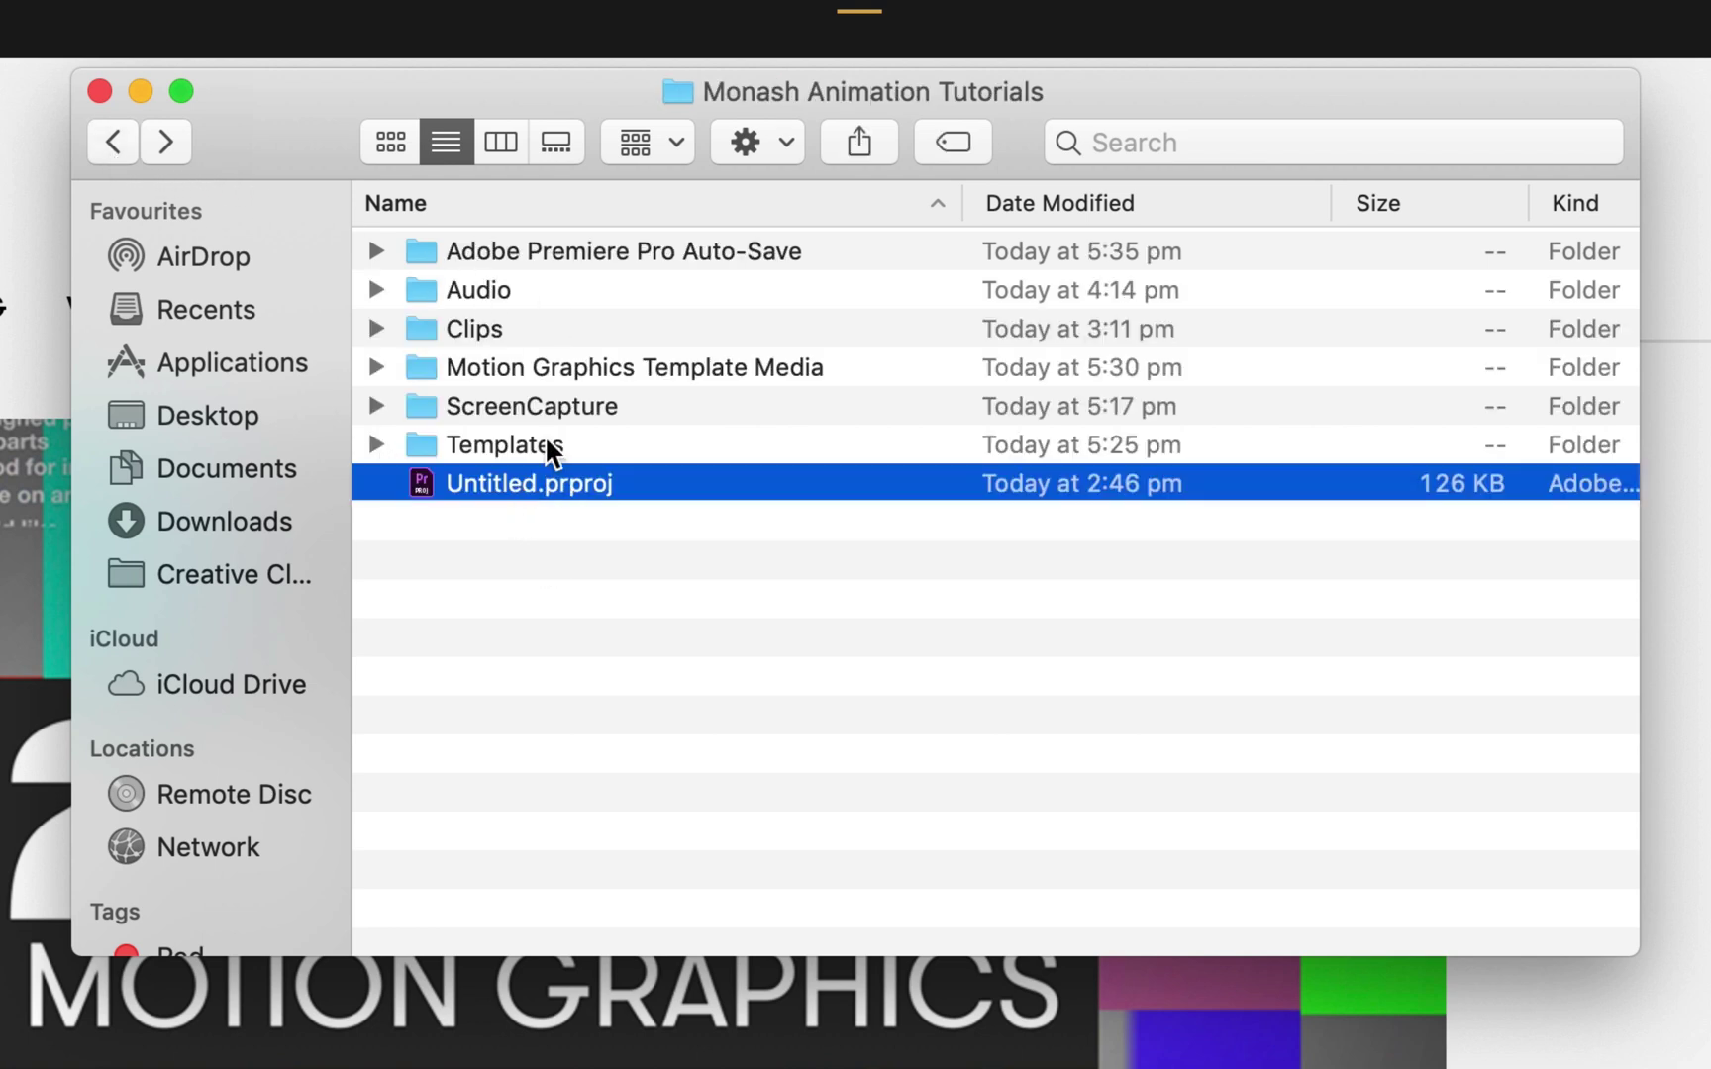
left_click(506, 447)
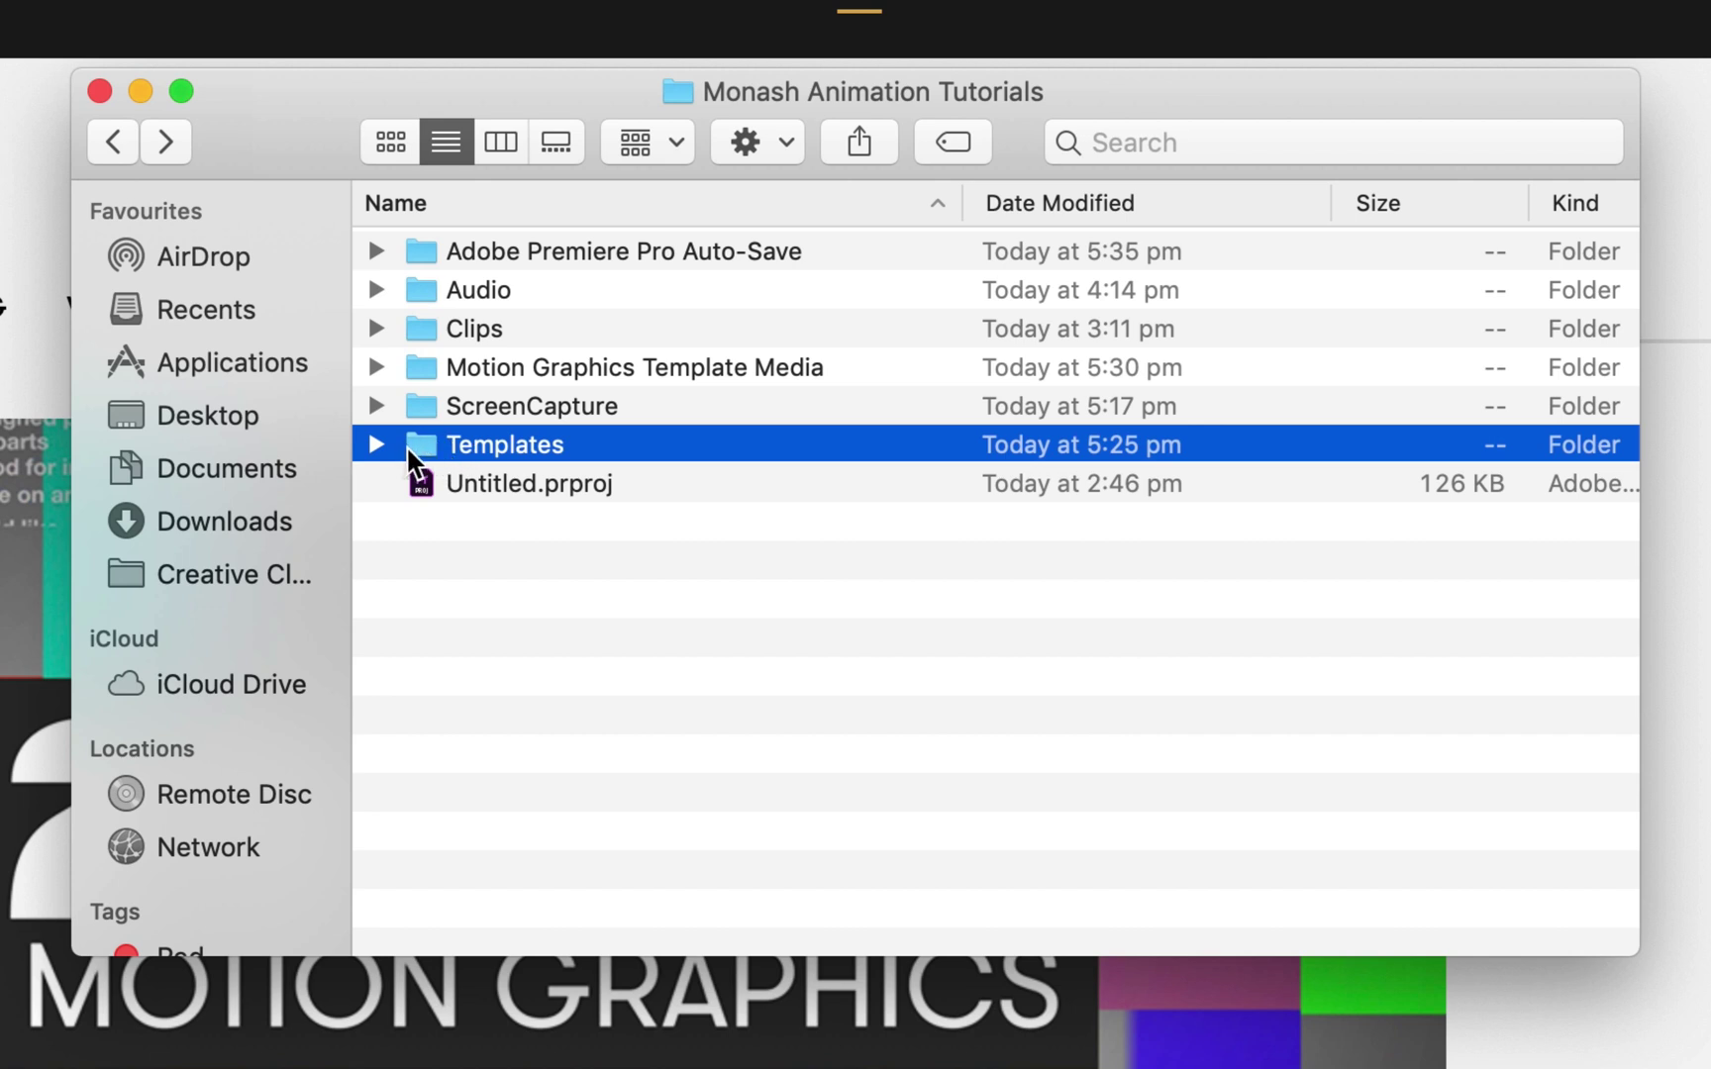
double_click(454, 445)
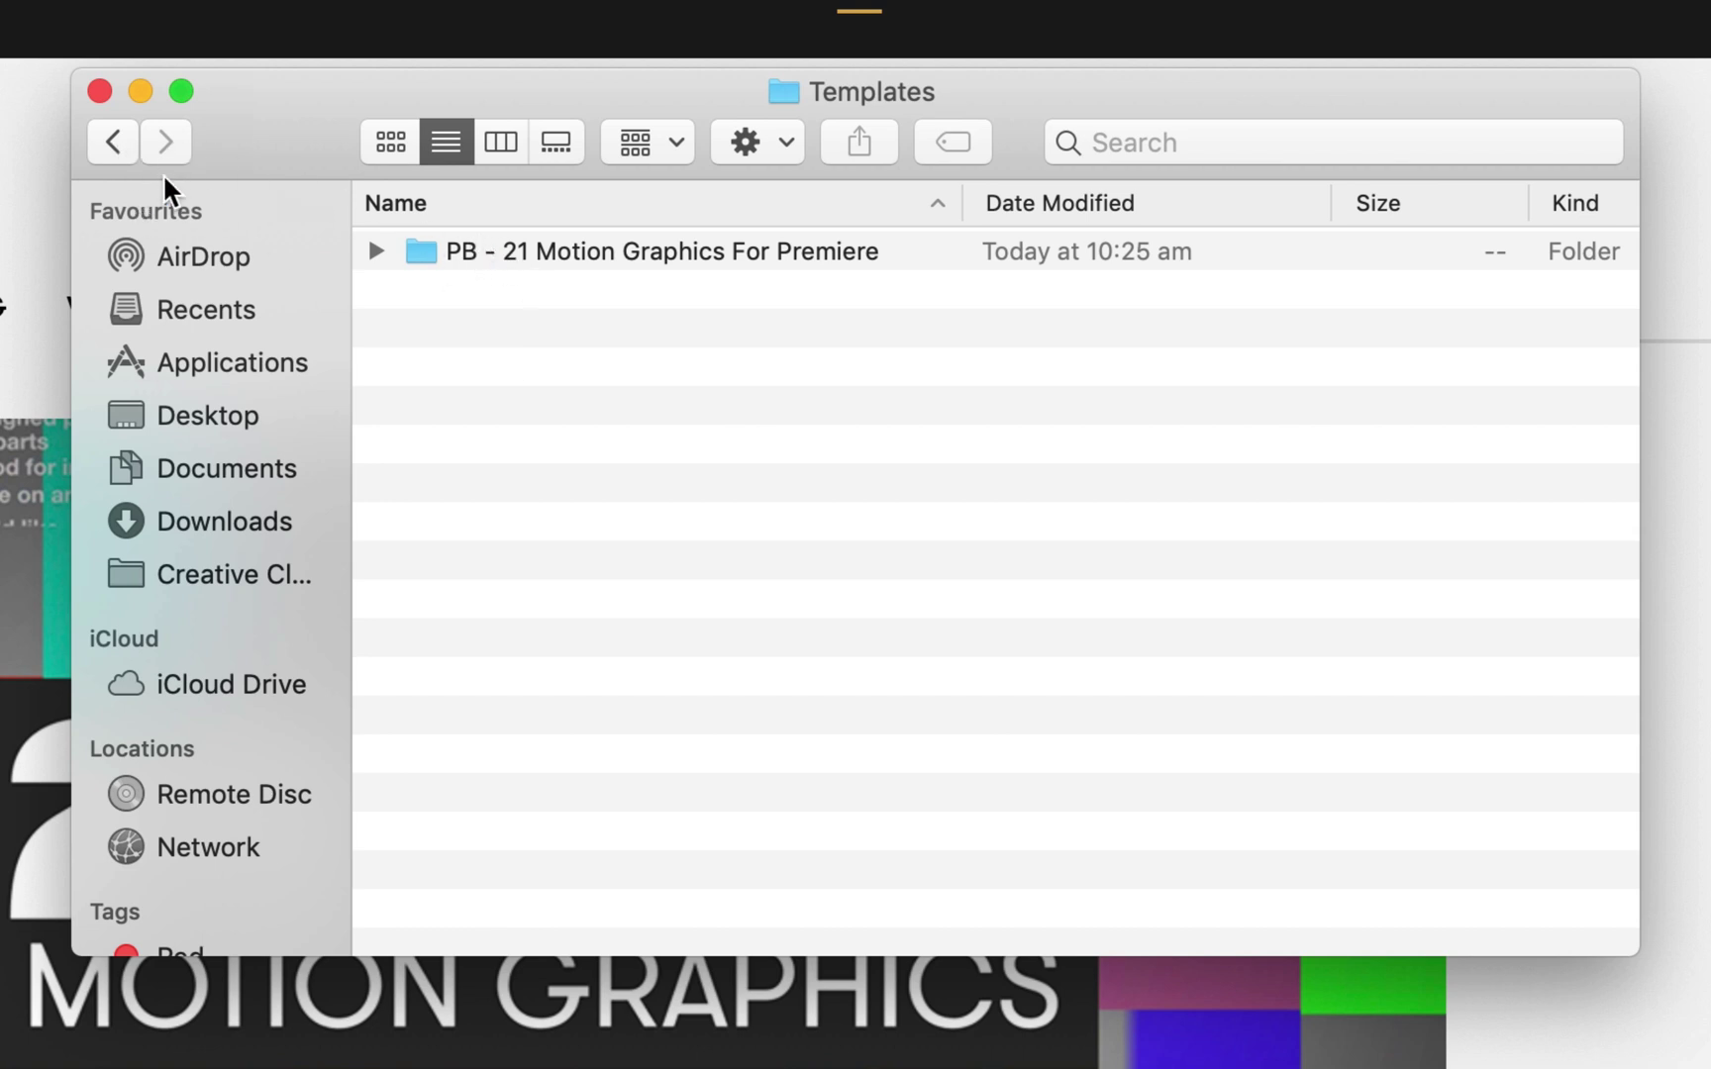
left_click(117, 146)
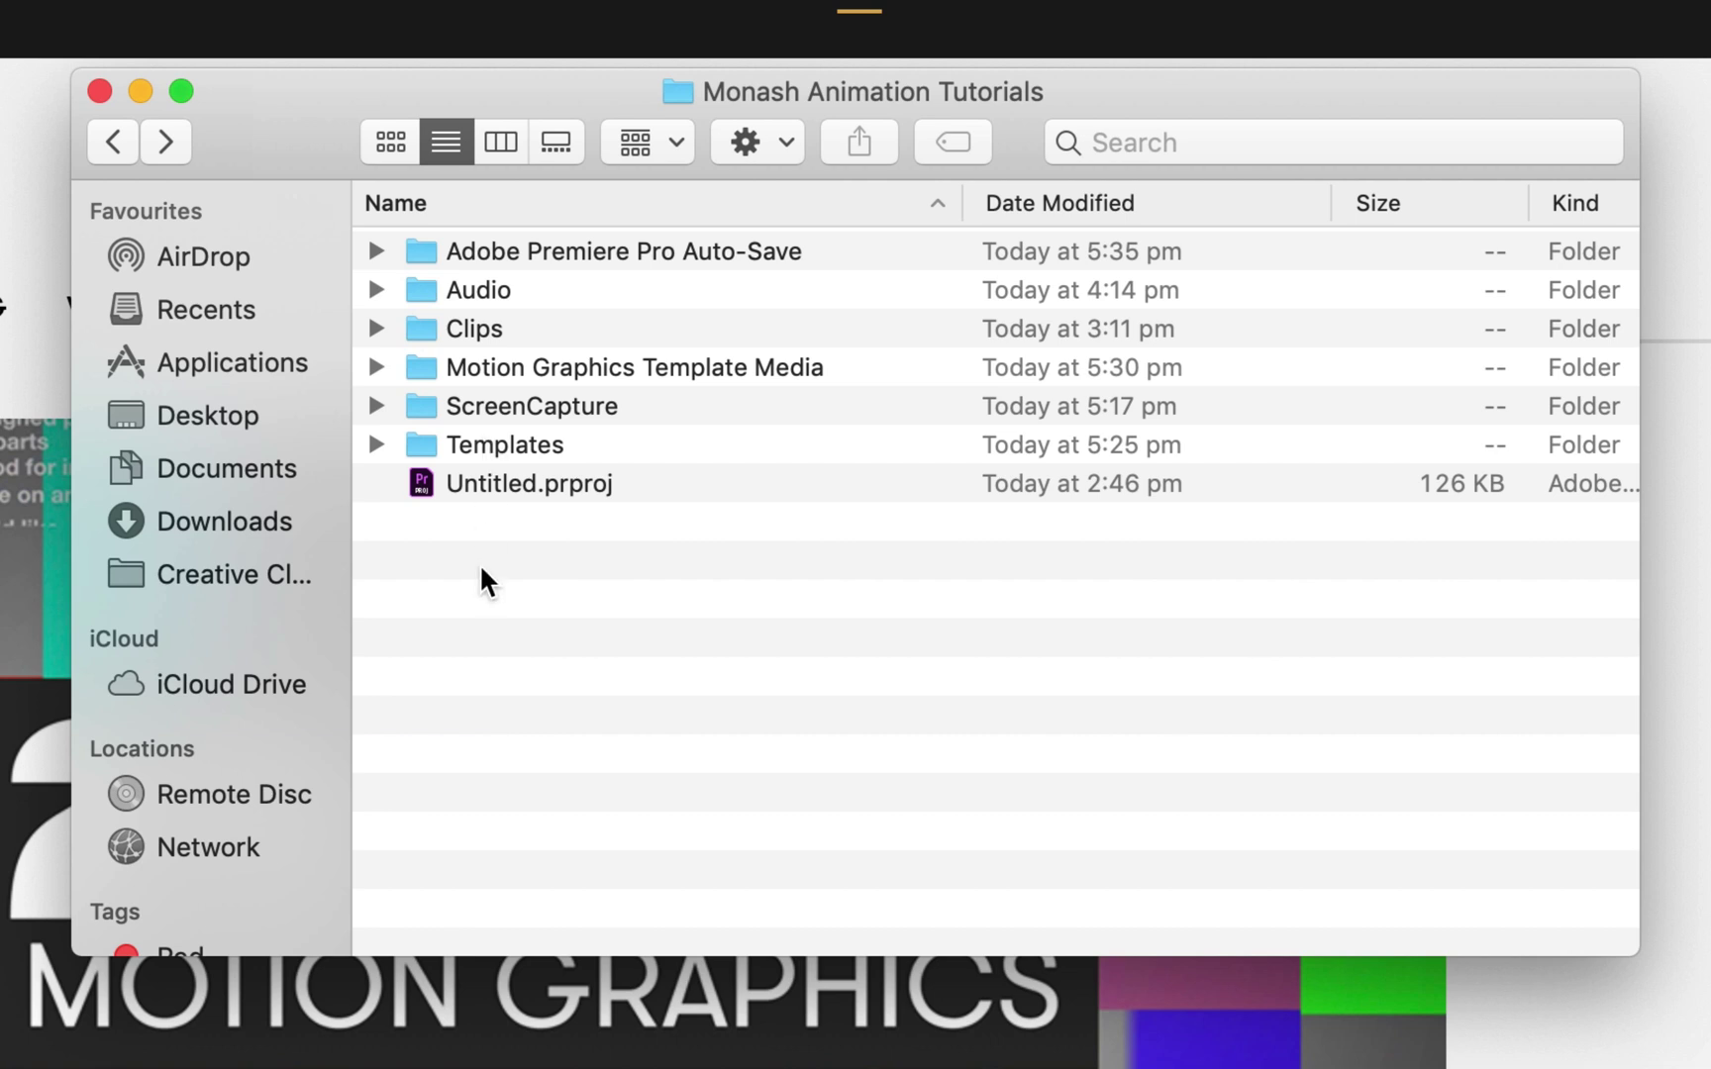
double_click(507, 439)
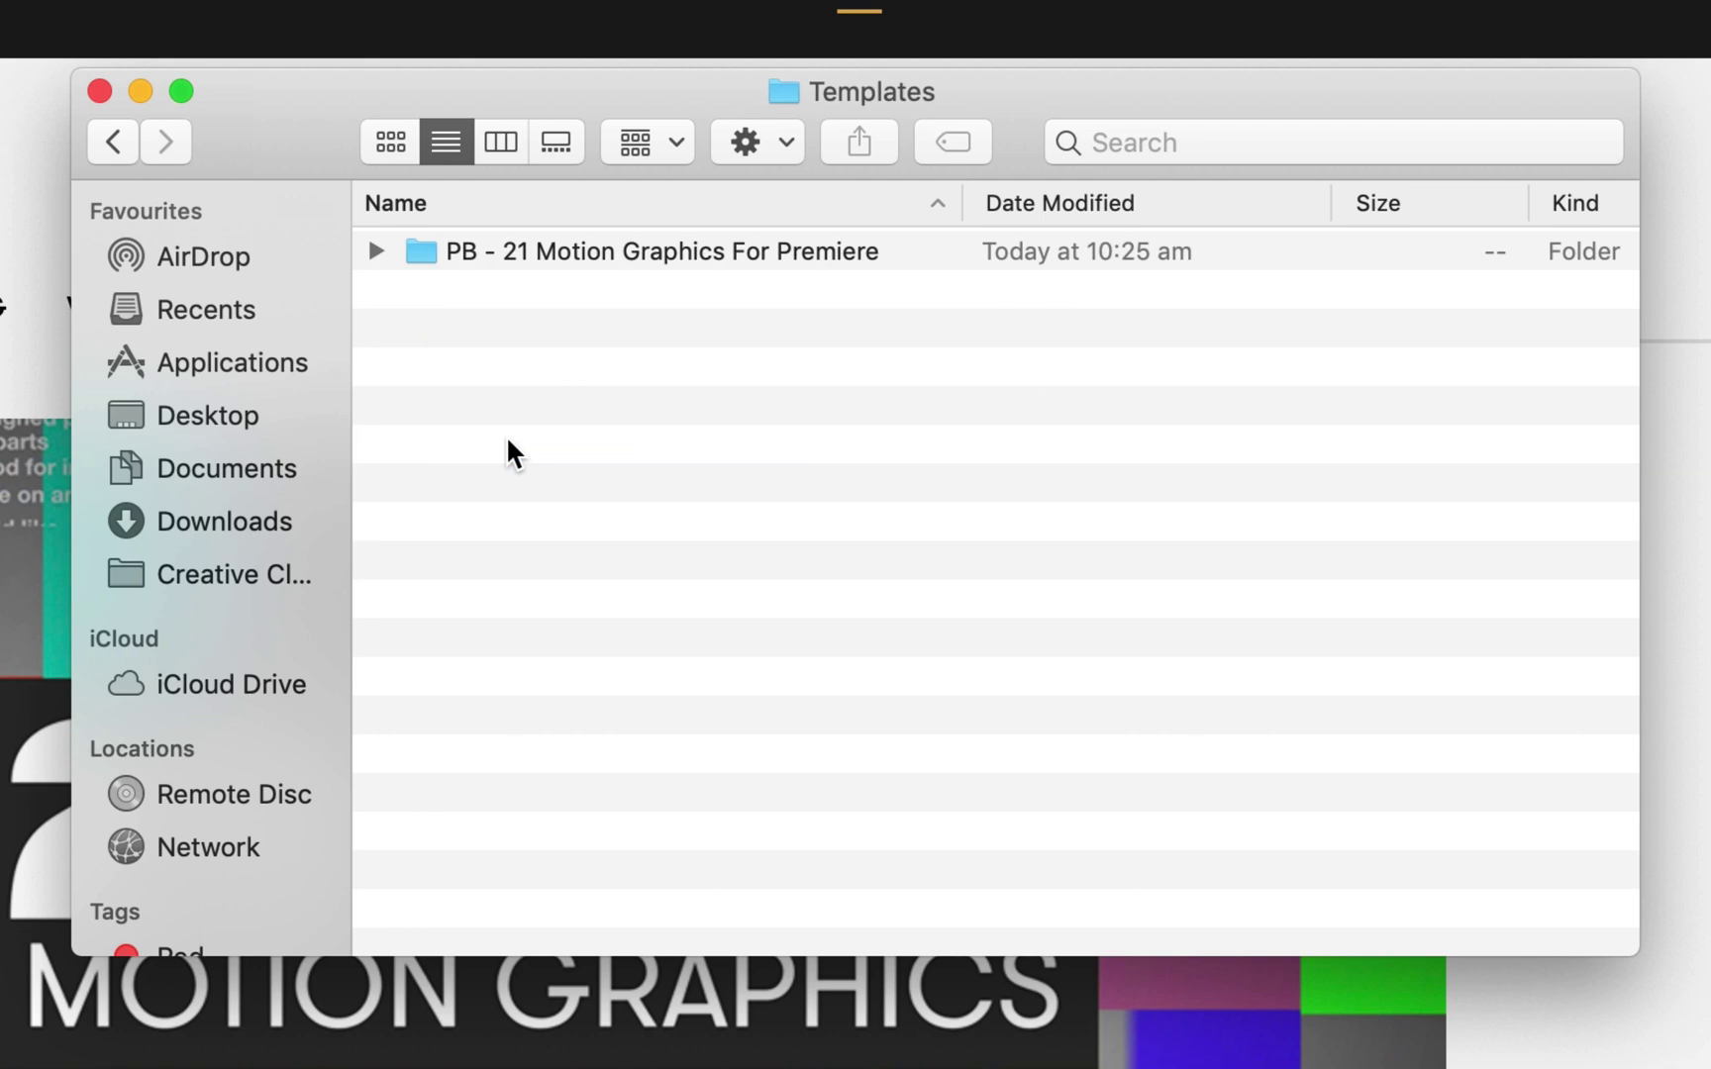
left_click(115, 153)
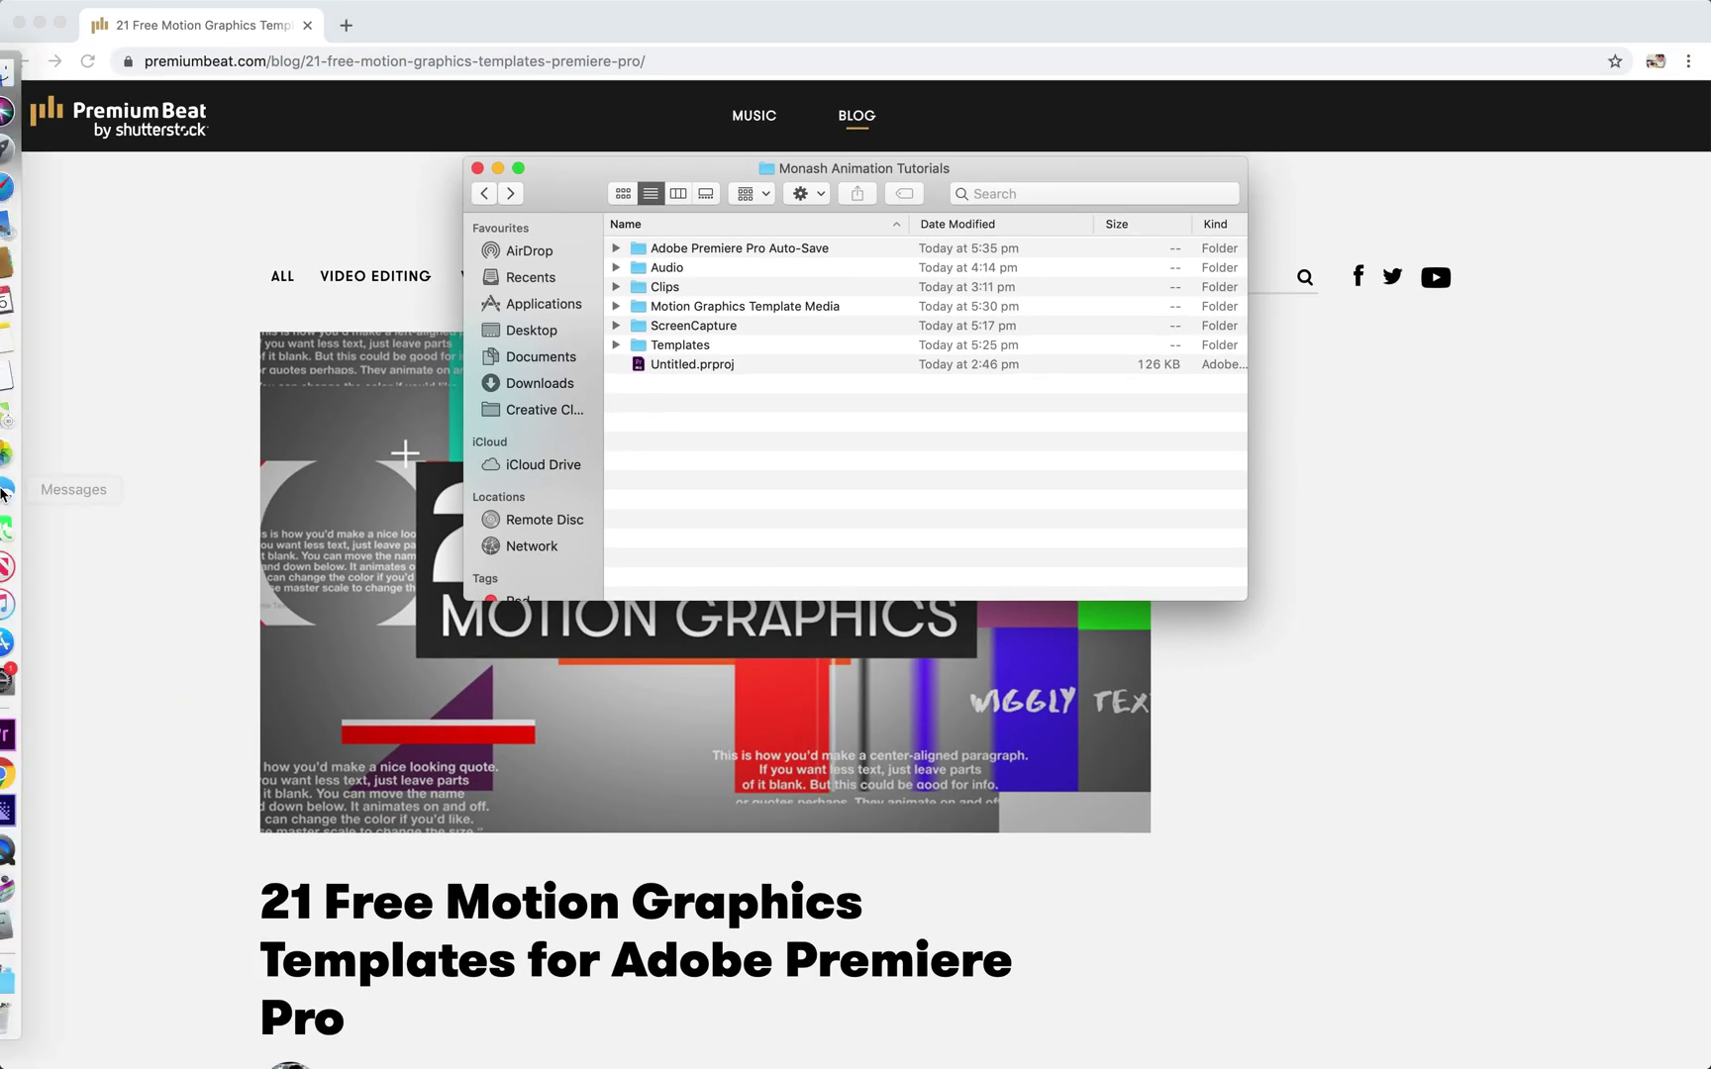
Back in Premiere Pro, scroll Essential Graphics My Templates to Gaming Intro, Logo Loop and Lower Third
left_click(24, 734)
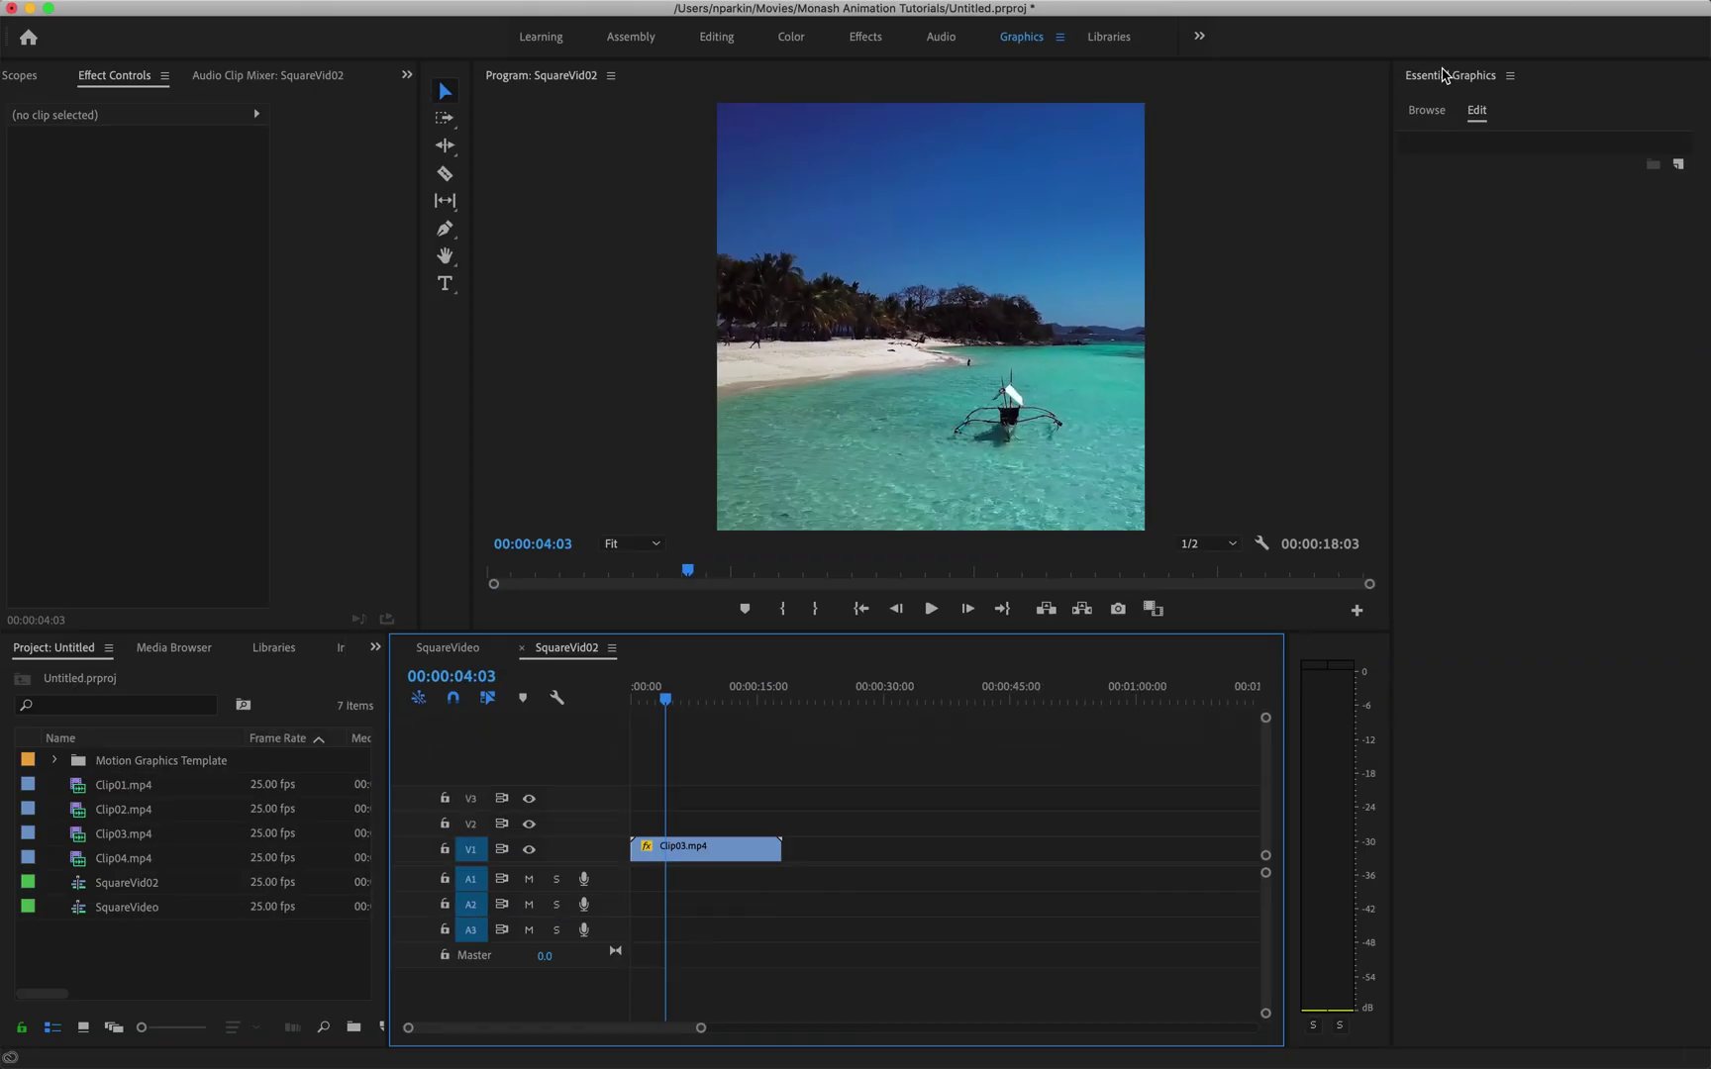
left_click(1425, 110)
scroll(1494, 522, "down", 10)
scroll(1494, 522, "up", 10)
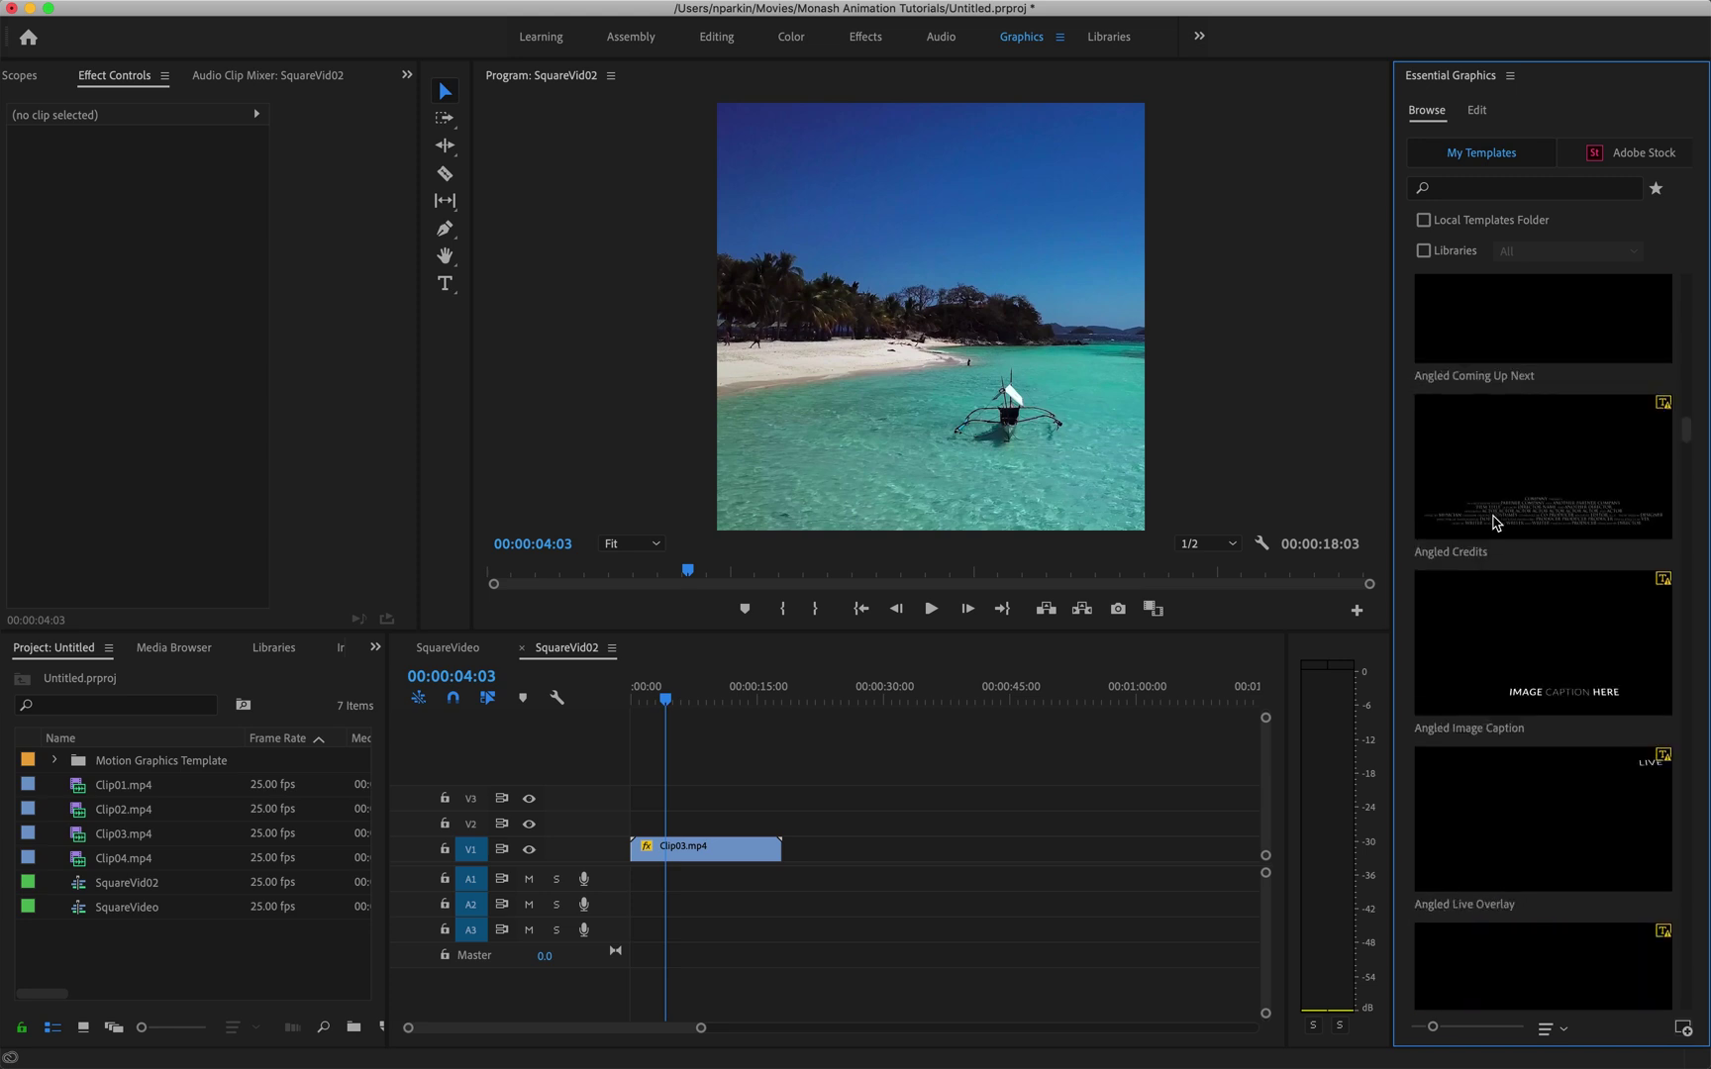
scroll(1495, 521, "down", 10)
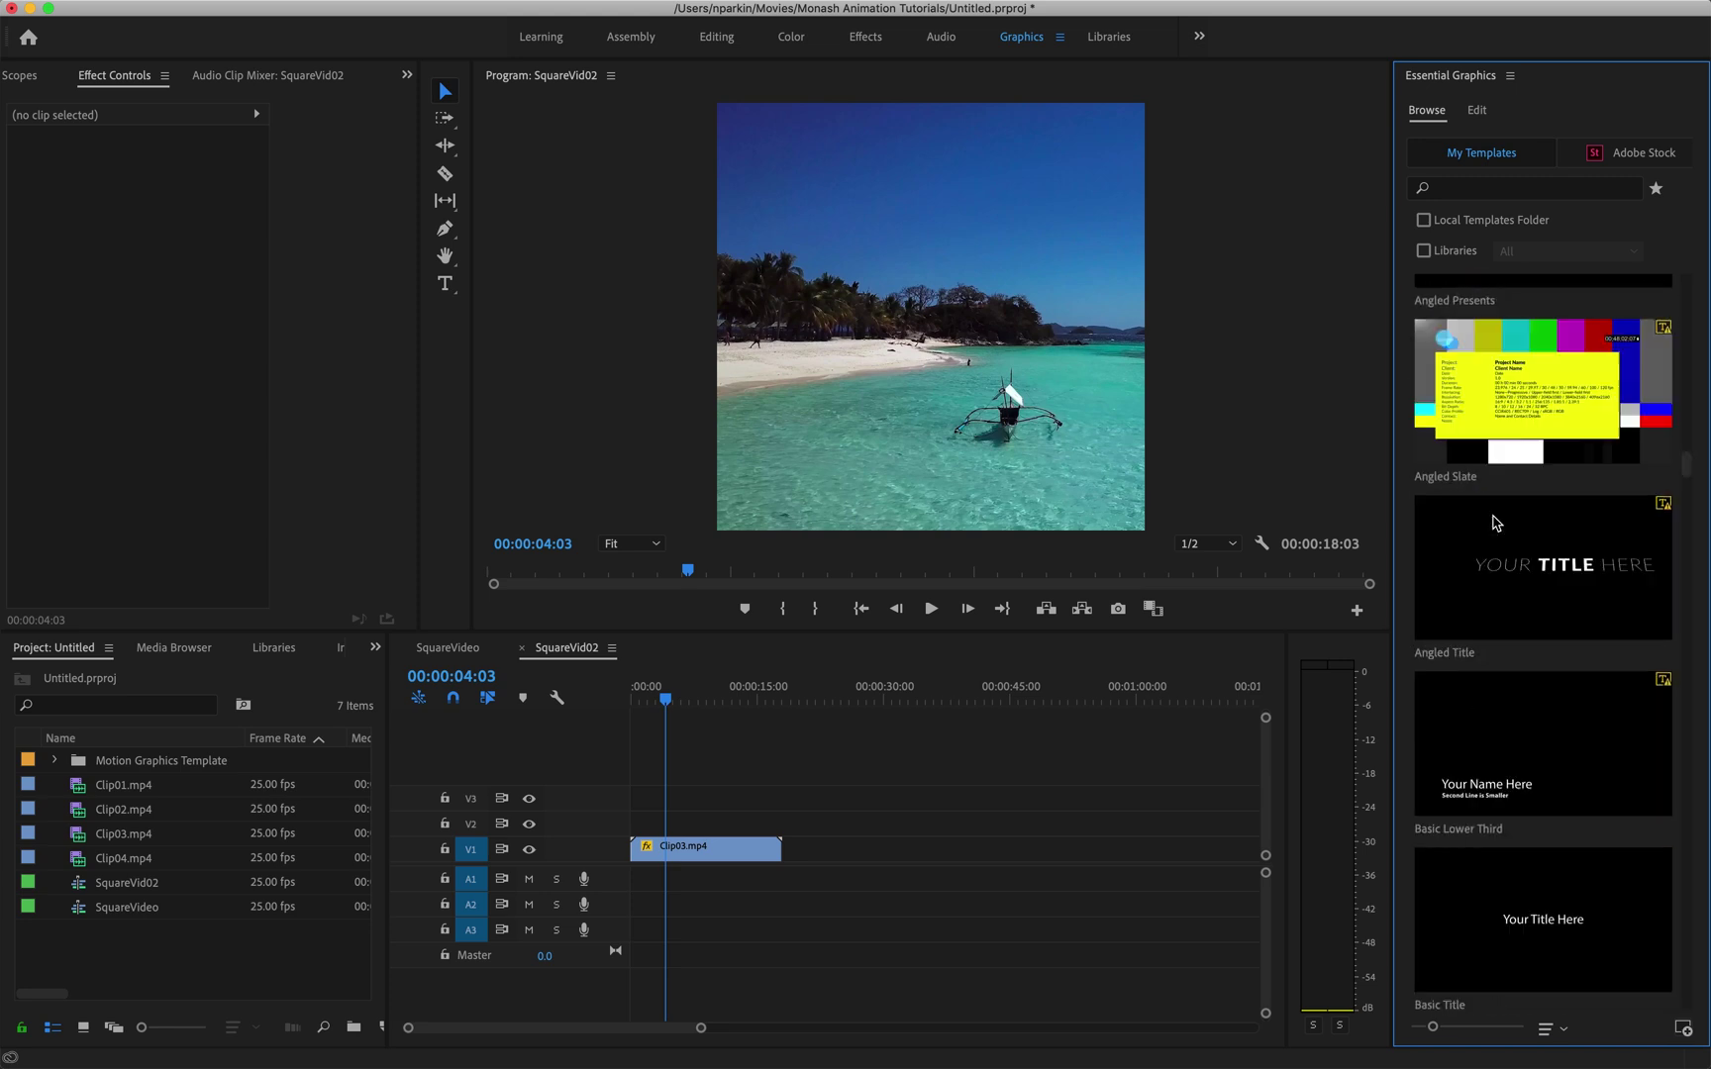
scroll(1495, 522, "down", 10)
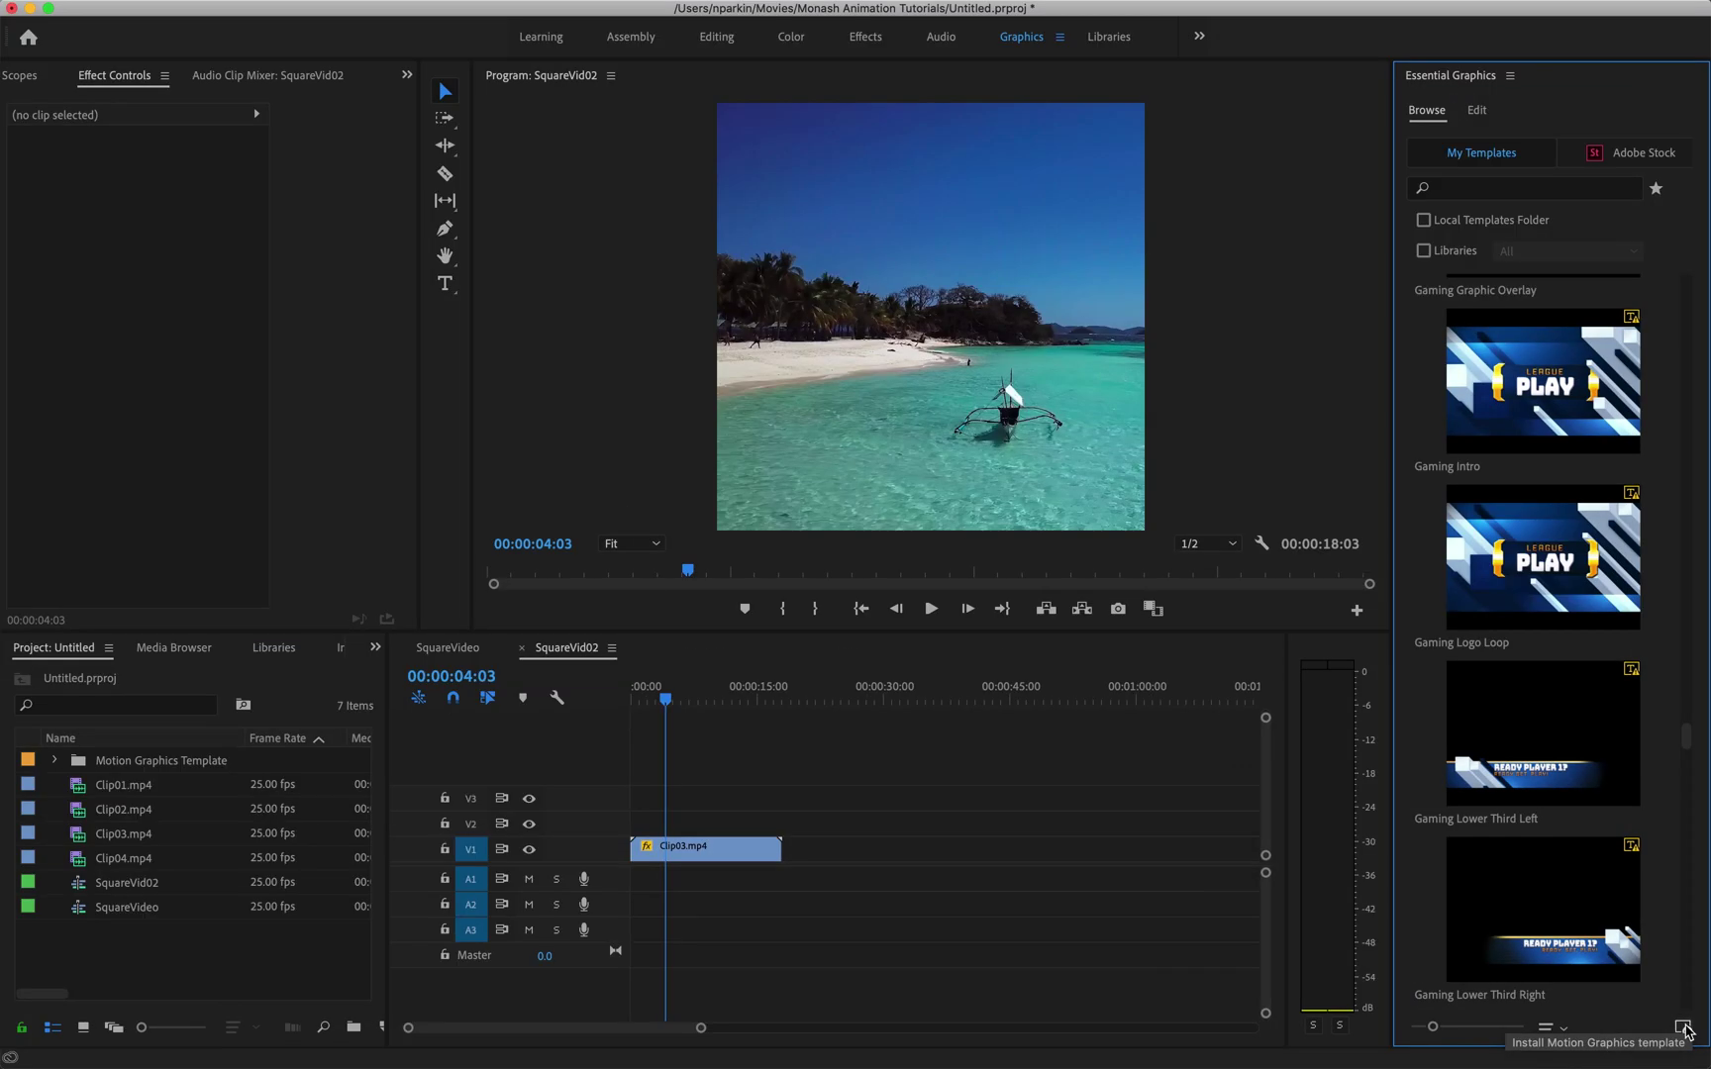
Install 1_Title_BottomReveal_Simple.mogrt from the 1_Text Titles folder, overwriting the existing copy
left_click(1683, 1030)
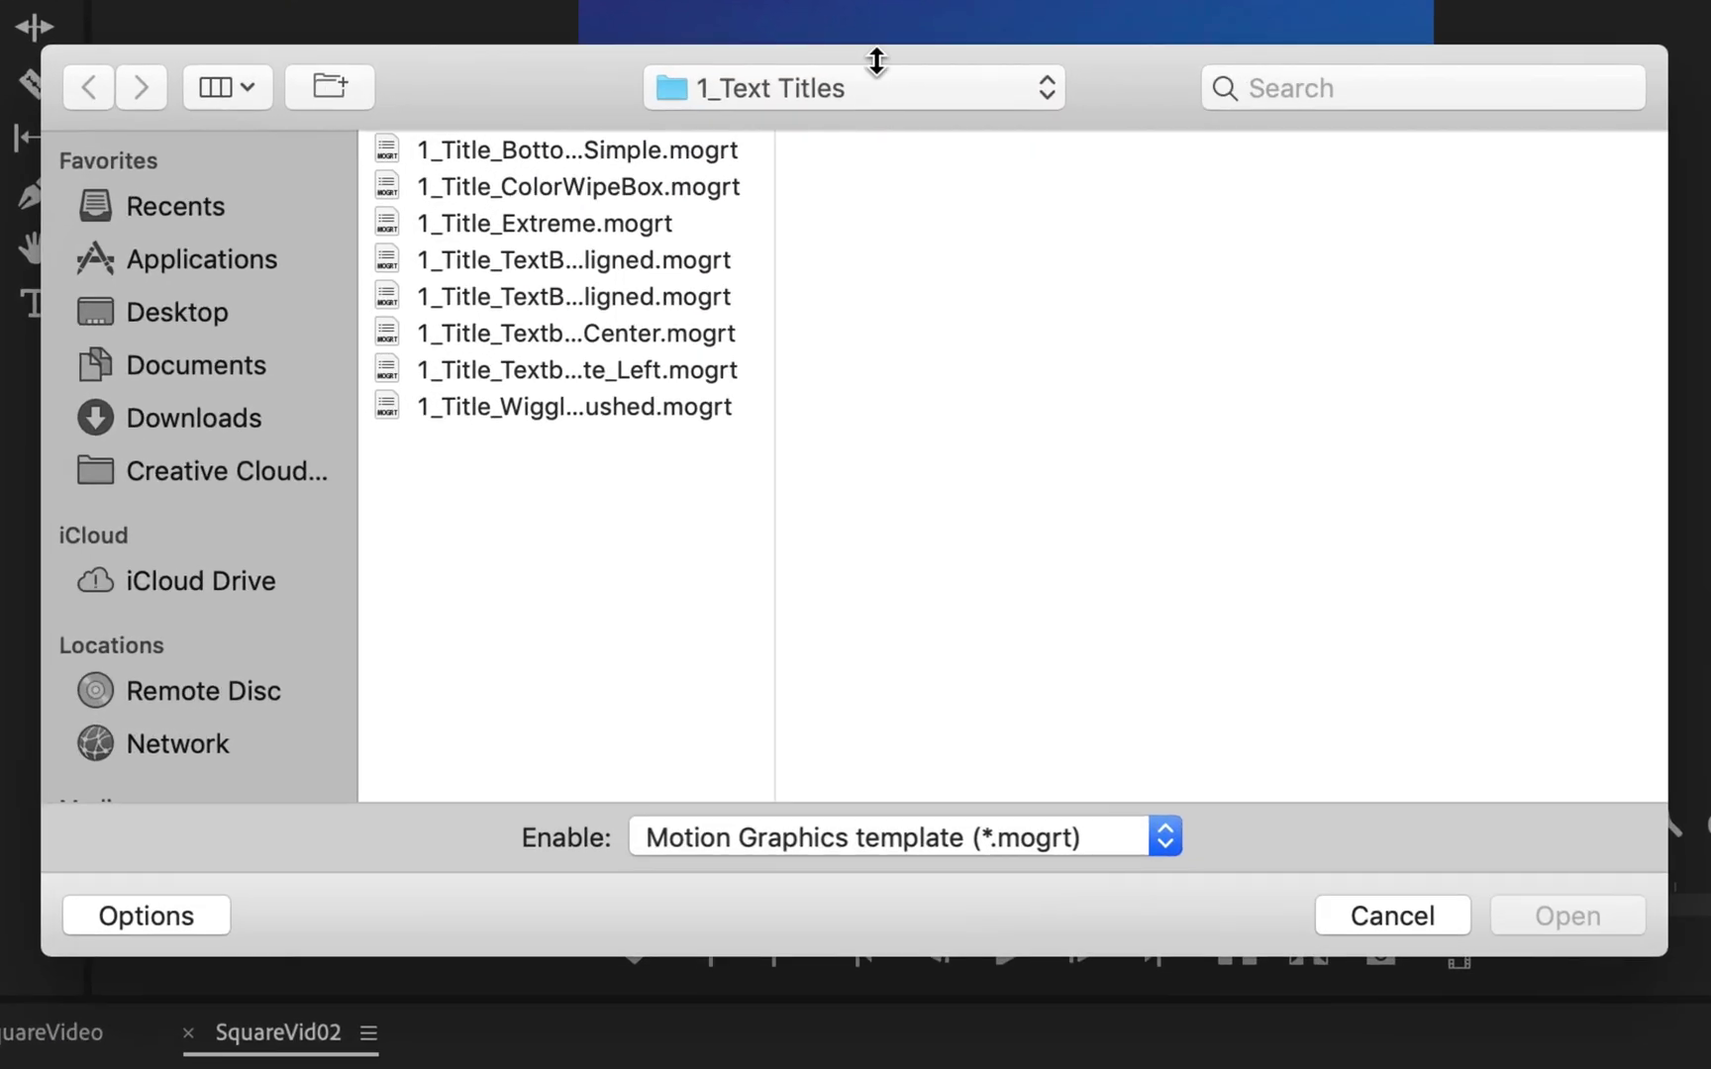
left_click(863, 176)
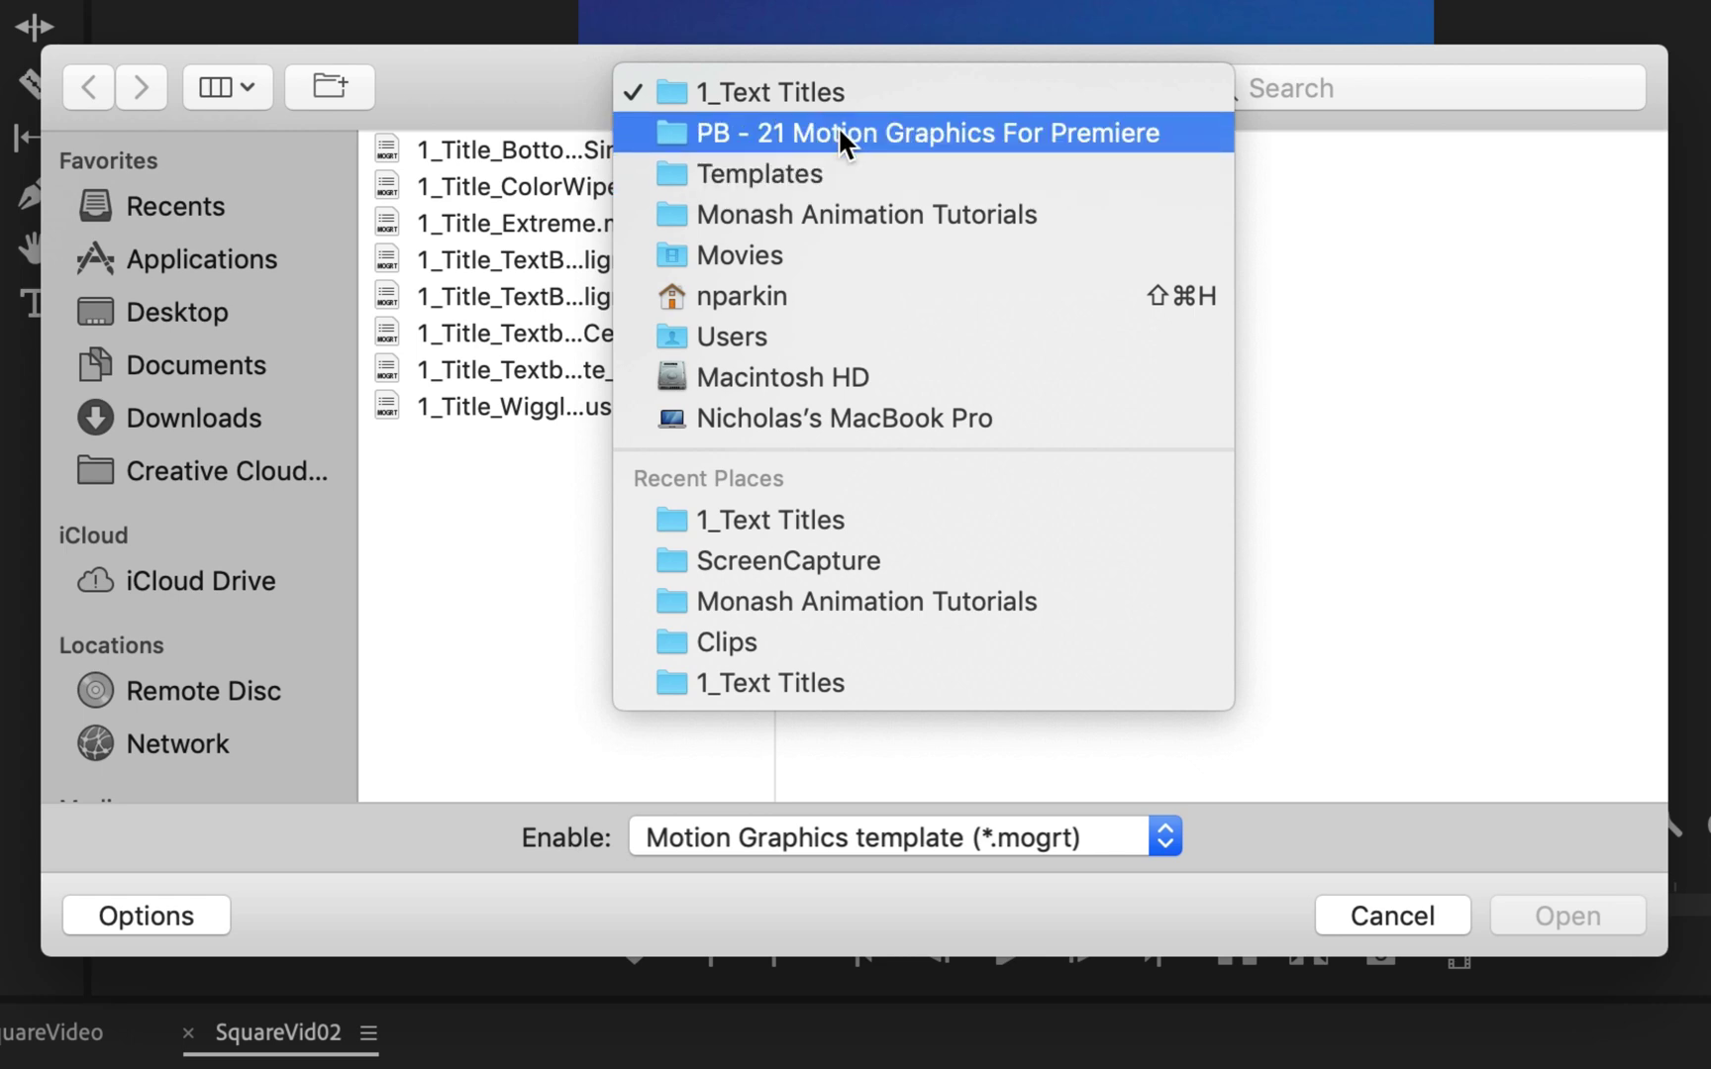
left_click(834, 129)
left_click(839, 87)
left_click(837, 93)
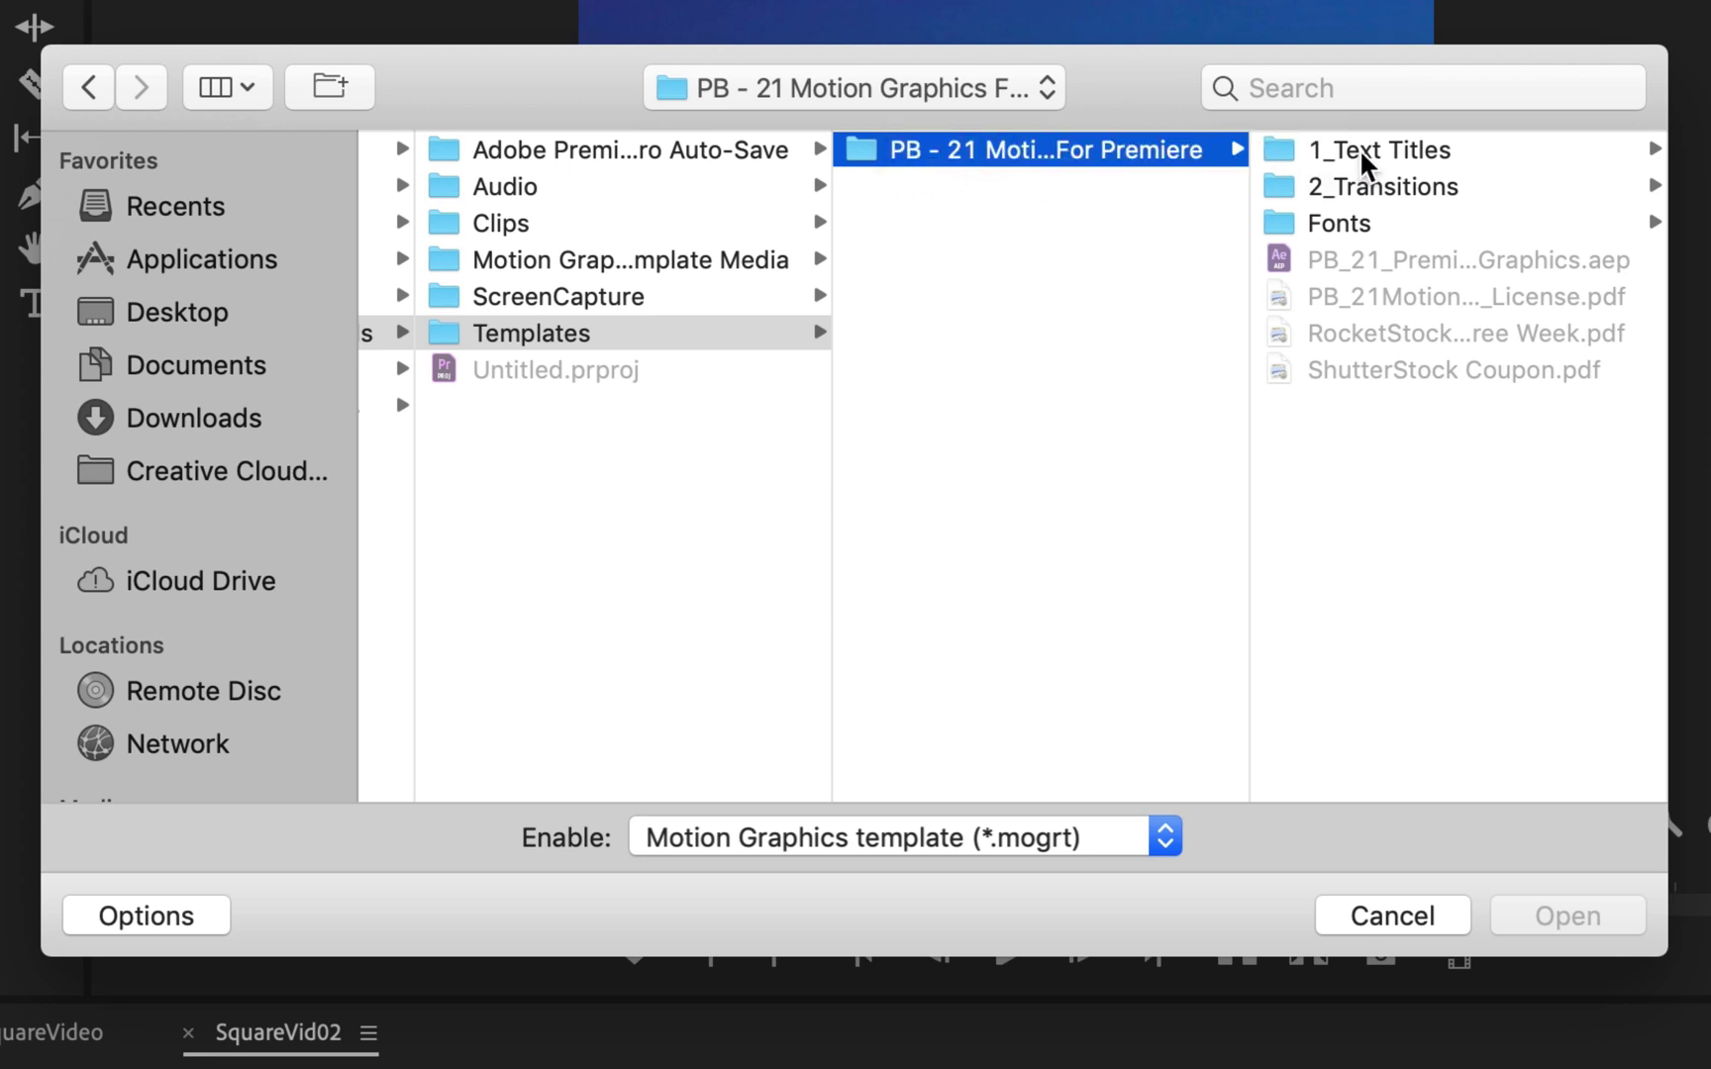
left_click(1358, 148)
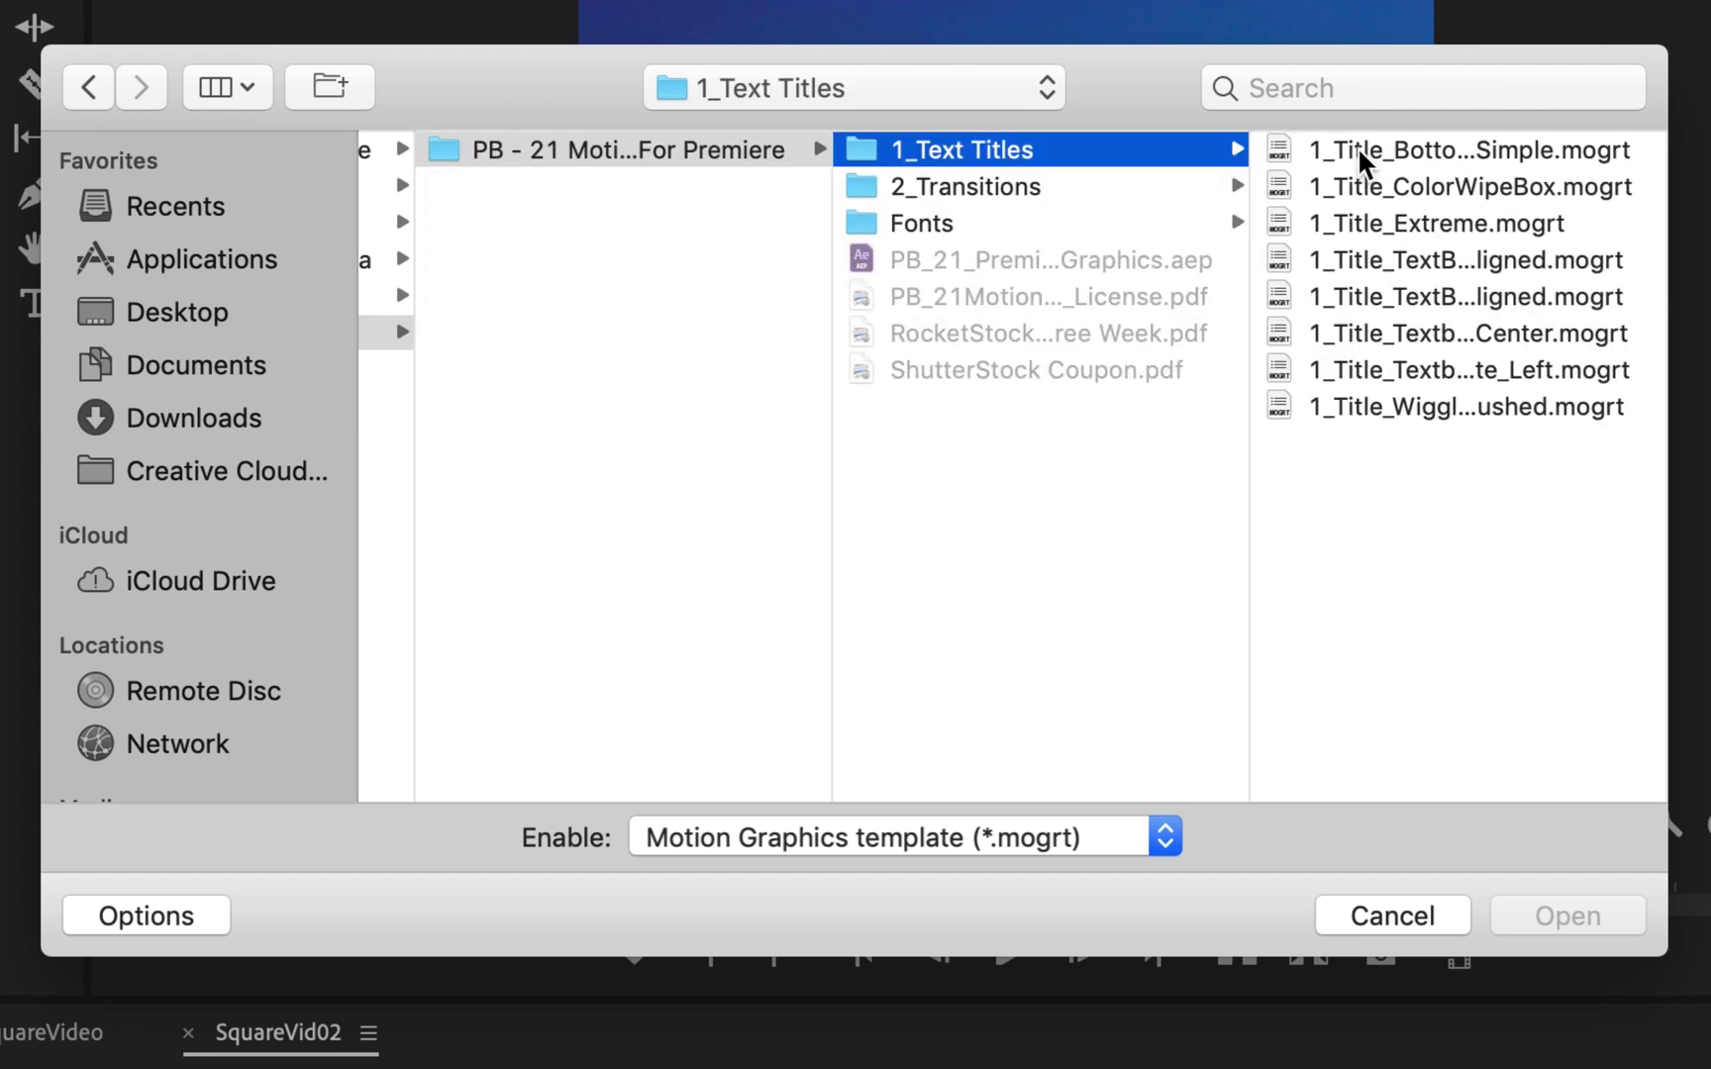
left_click(1420, 147)
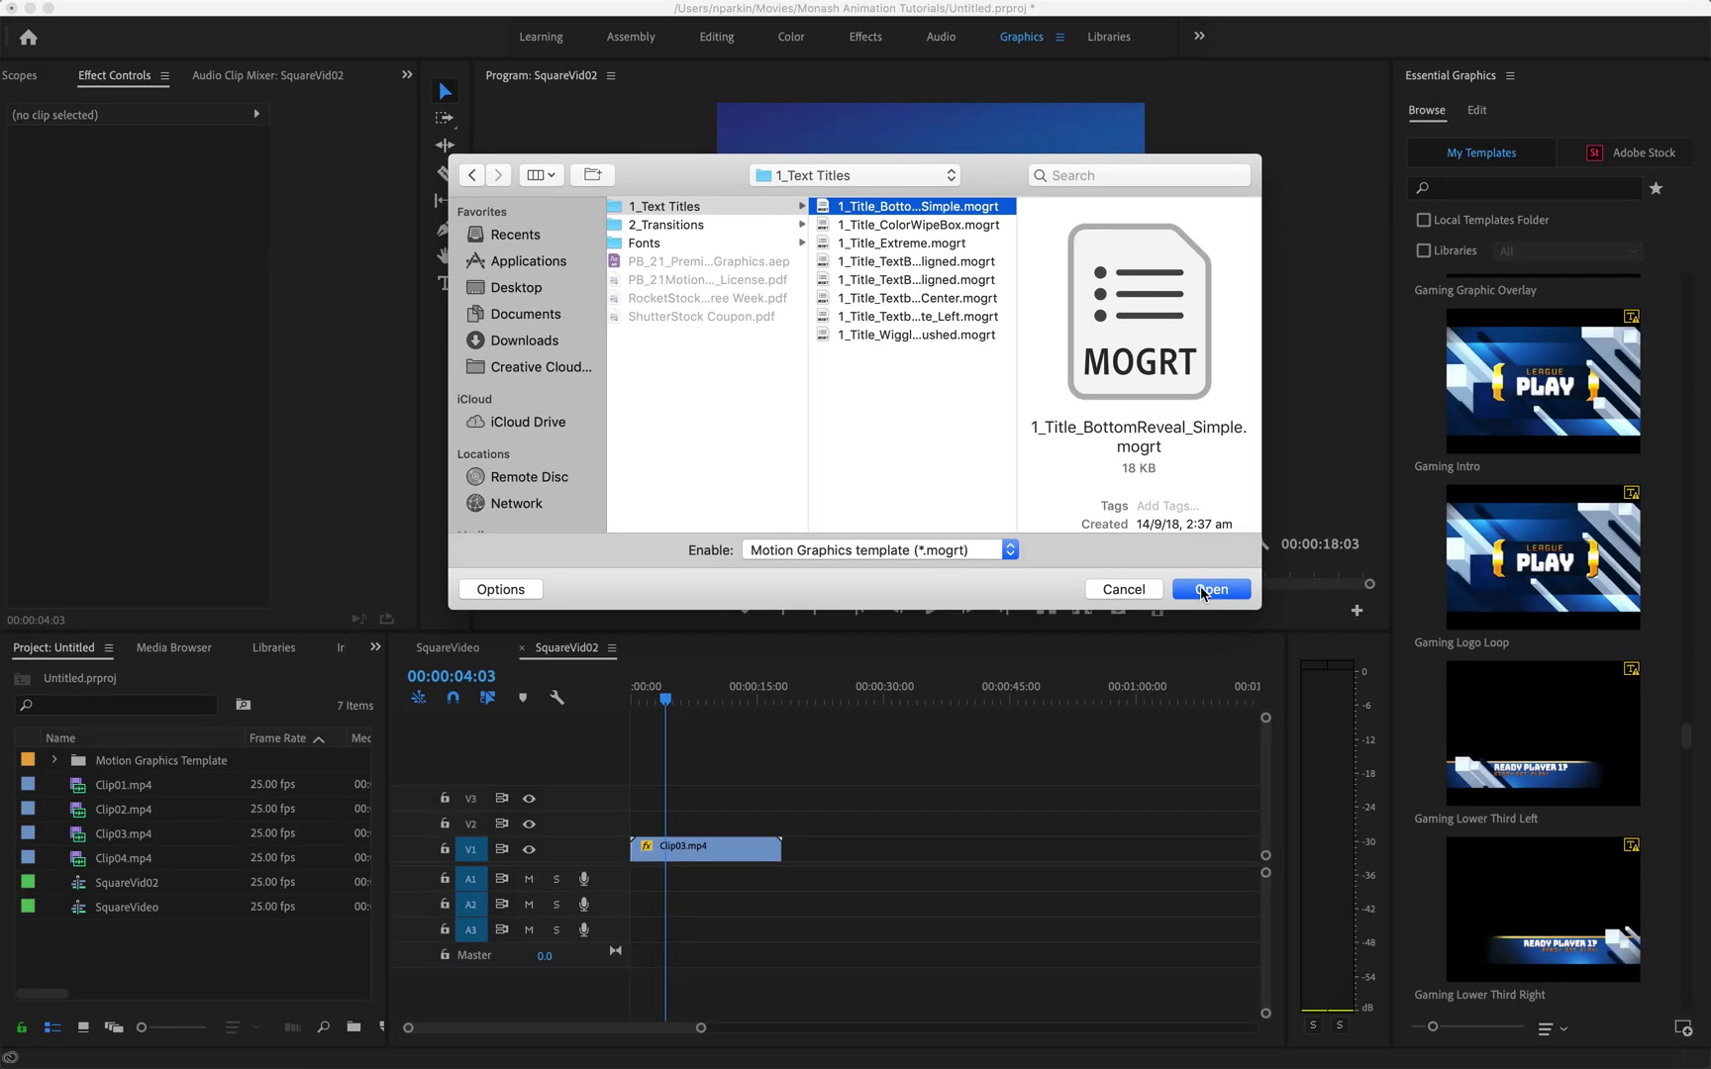
left_click(1552, 918)
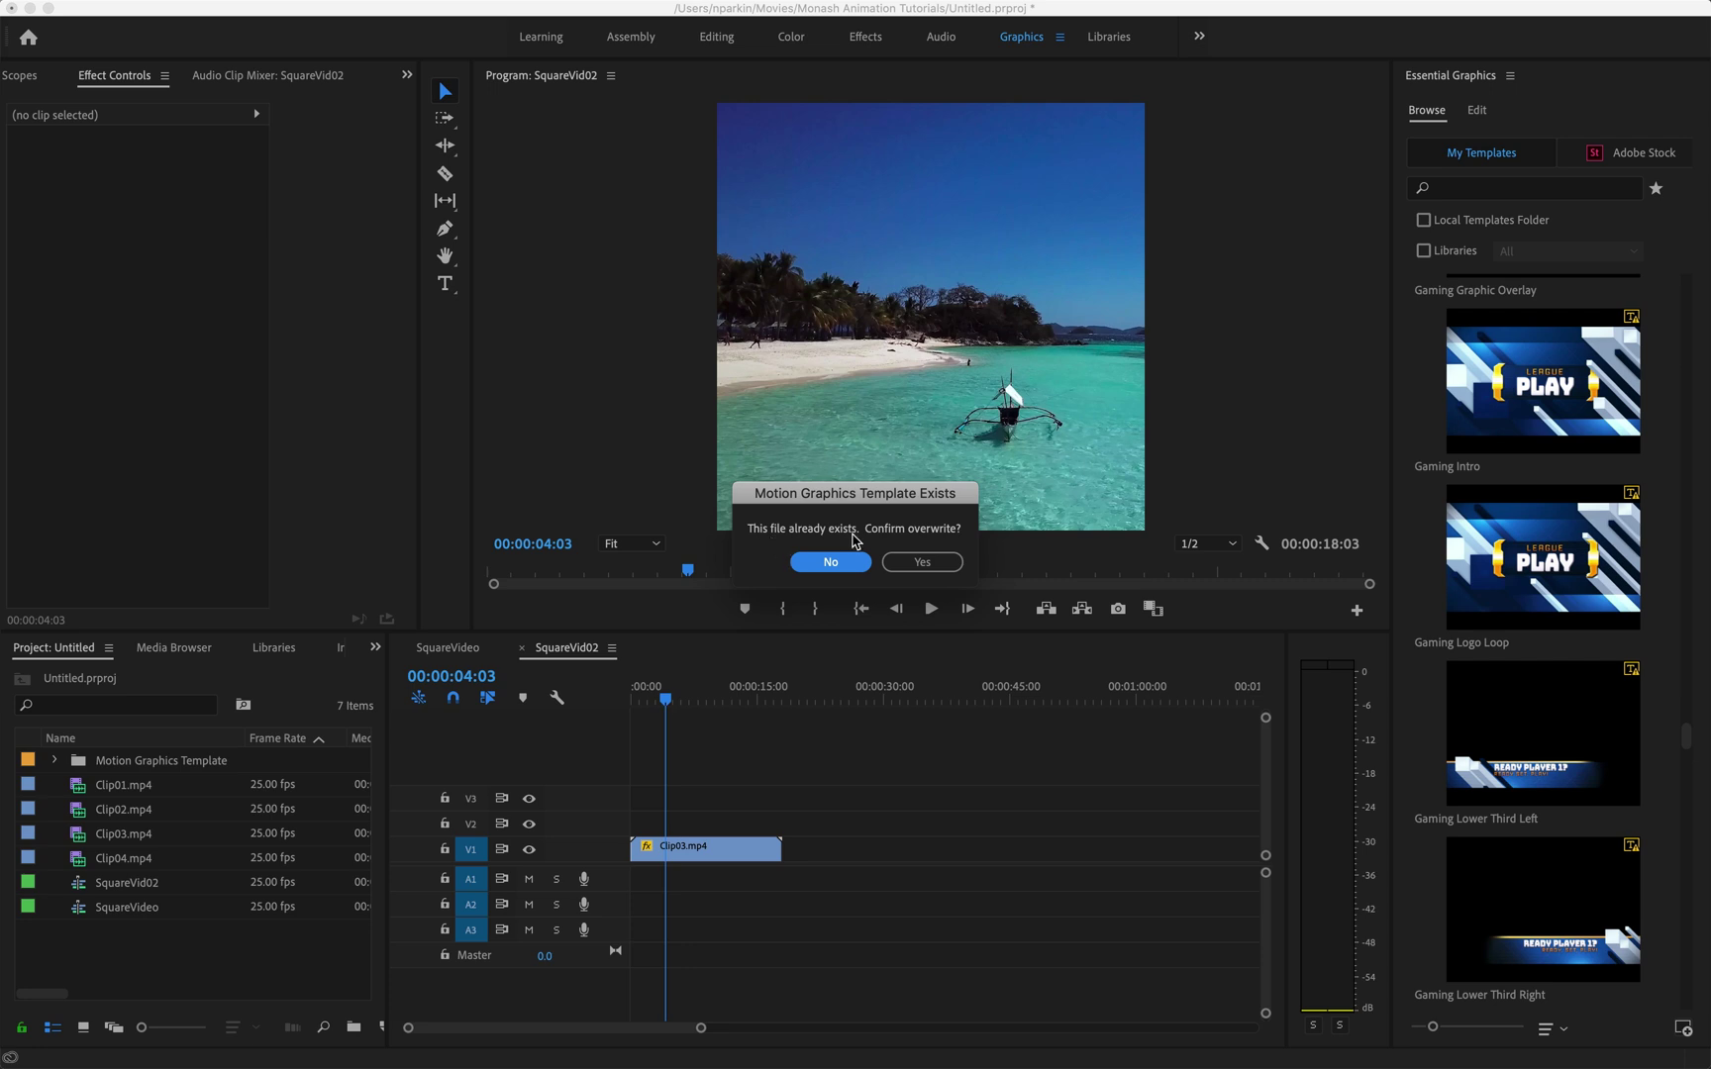
left_click(913, 563)
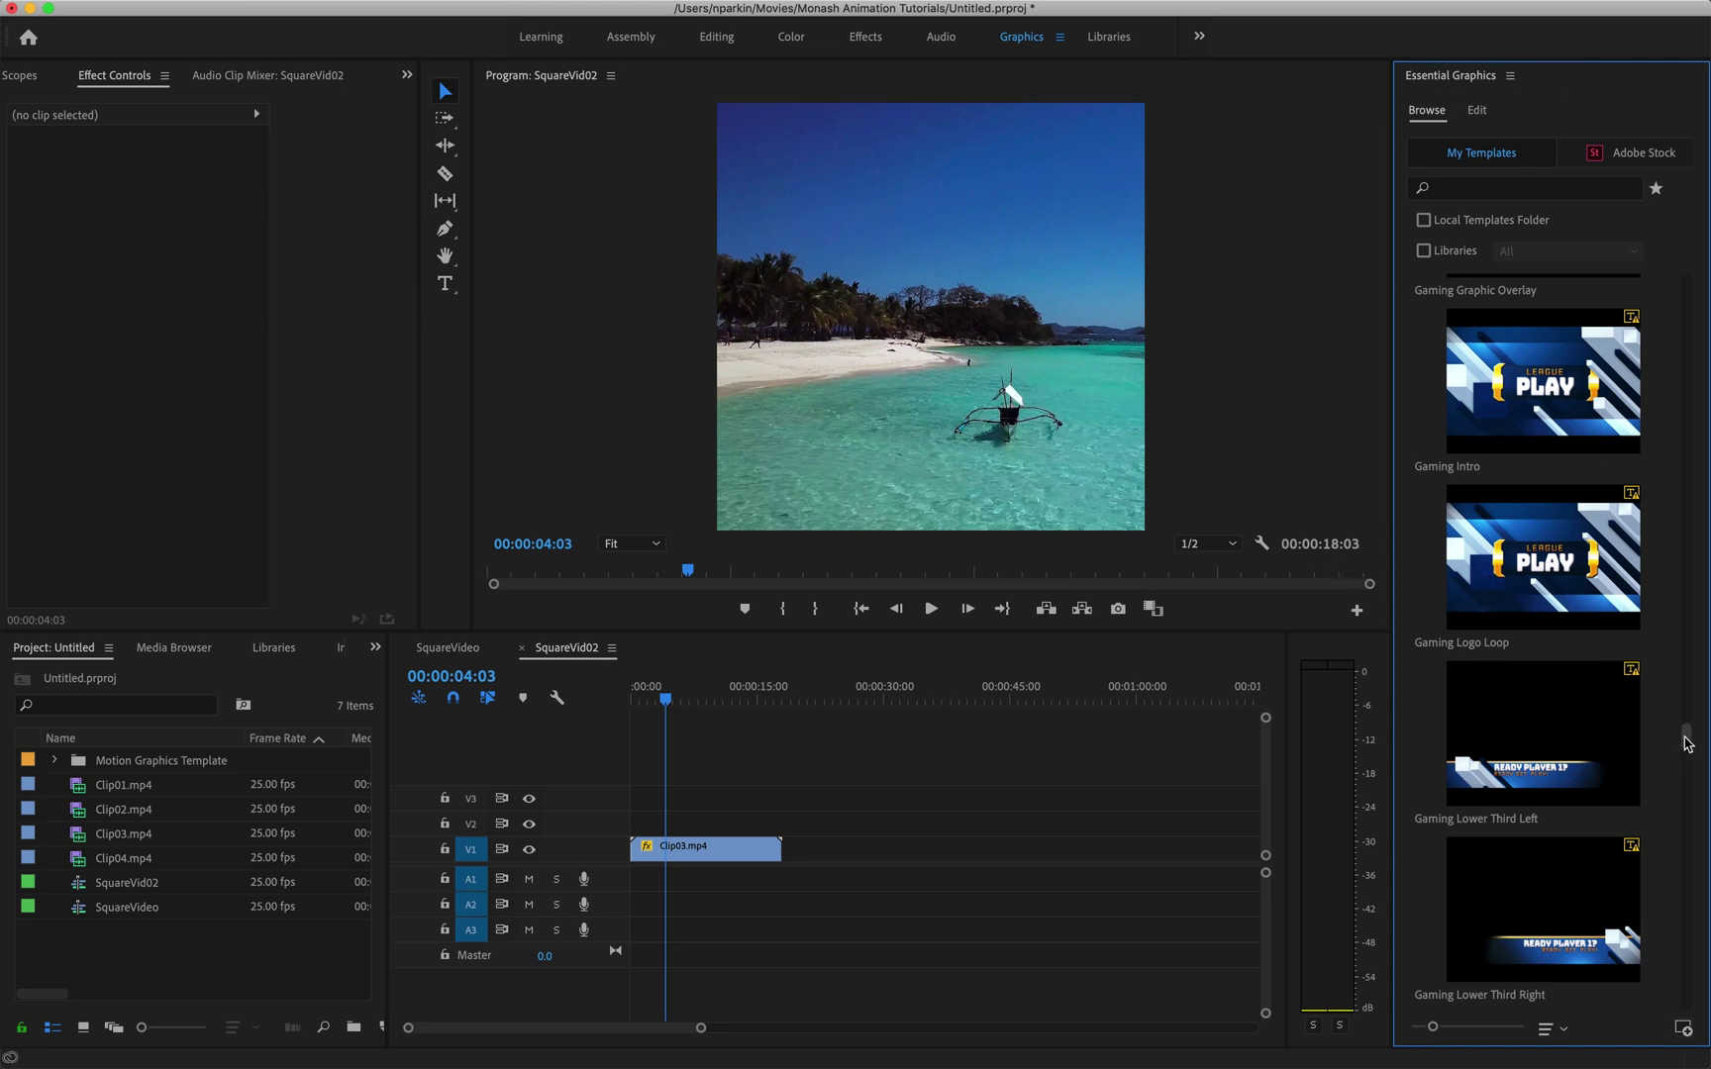
Locate 1_Title_BottomReveal_Simple.mogrt in Finder under Templates > PB pack > 1_Text Titles
left_click_drag(1686, 742, 1691, 337)
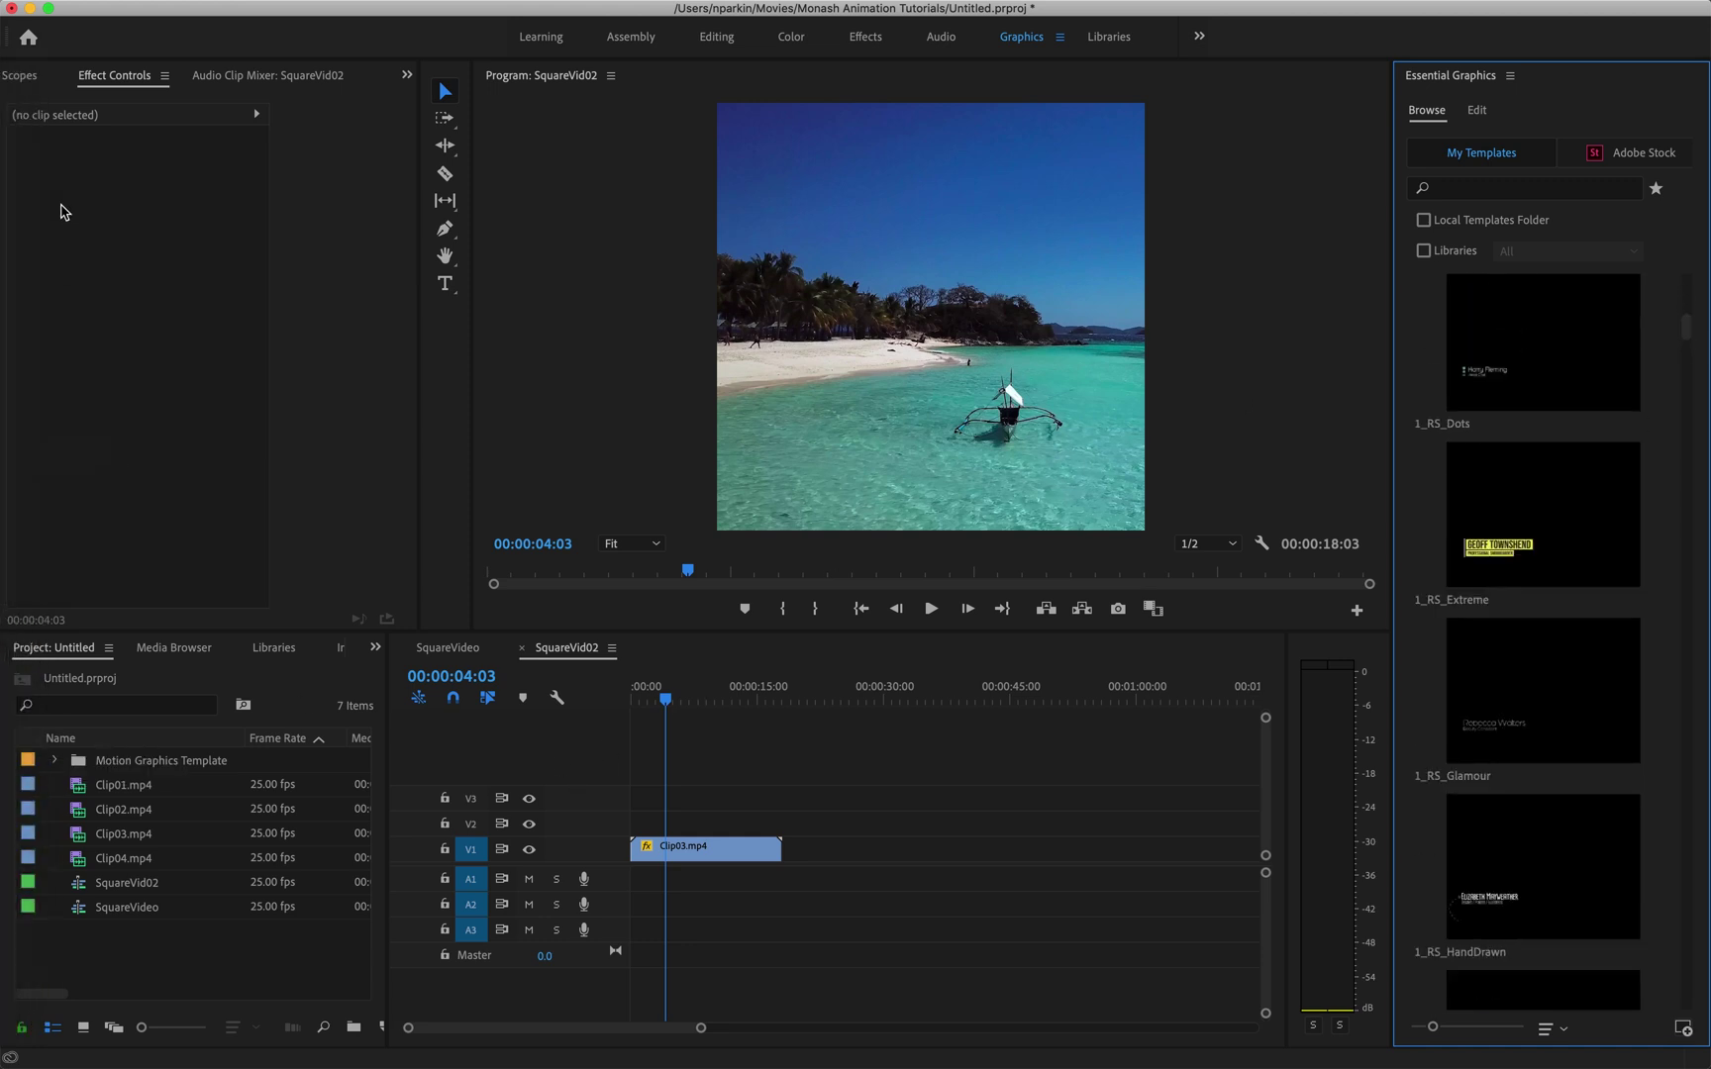
left_click(10, 67)
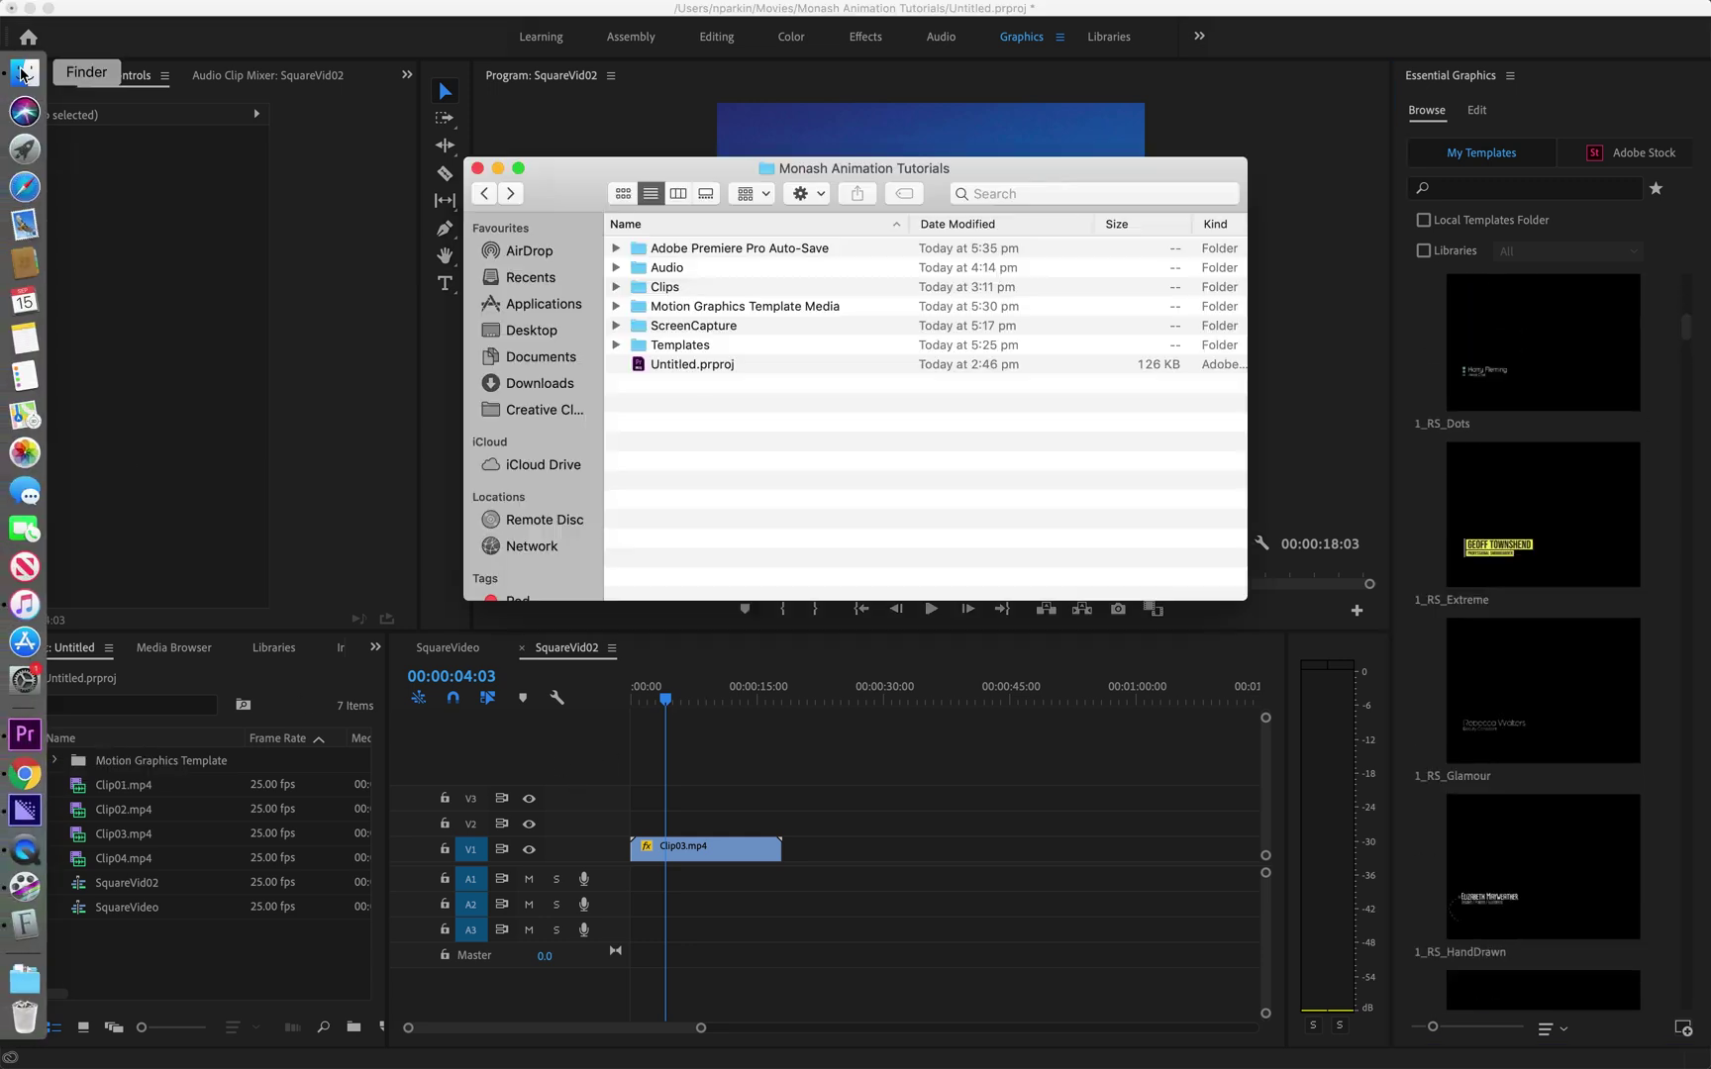
double_click(683, 346)
double_click(703, 249)
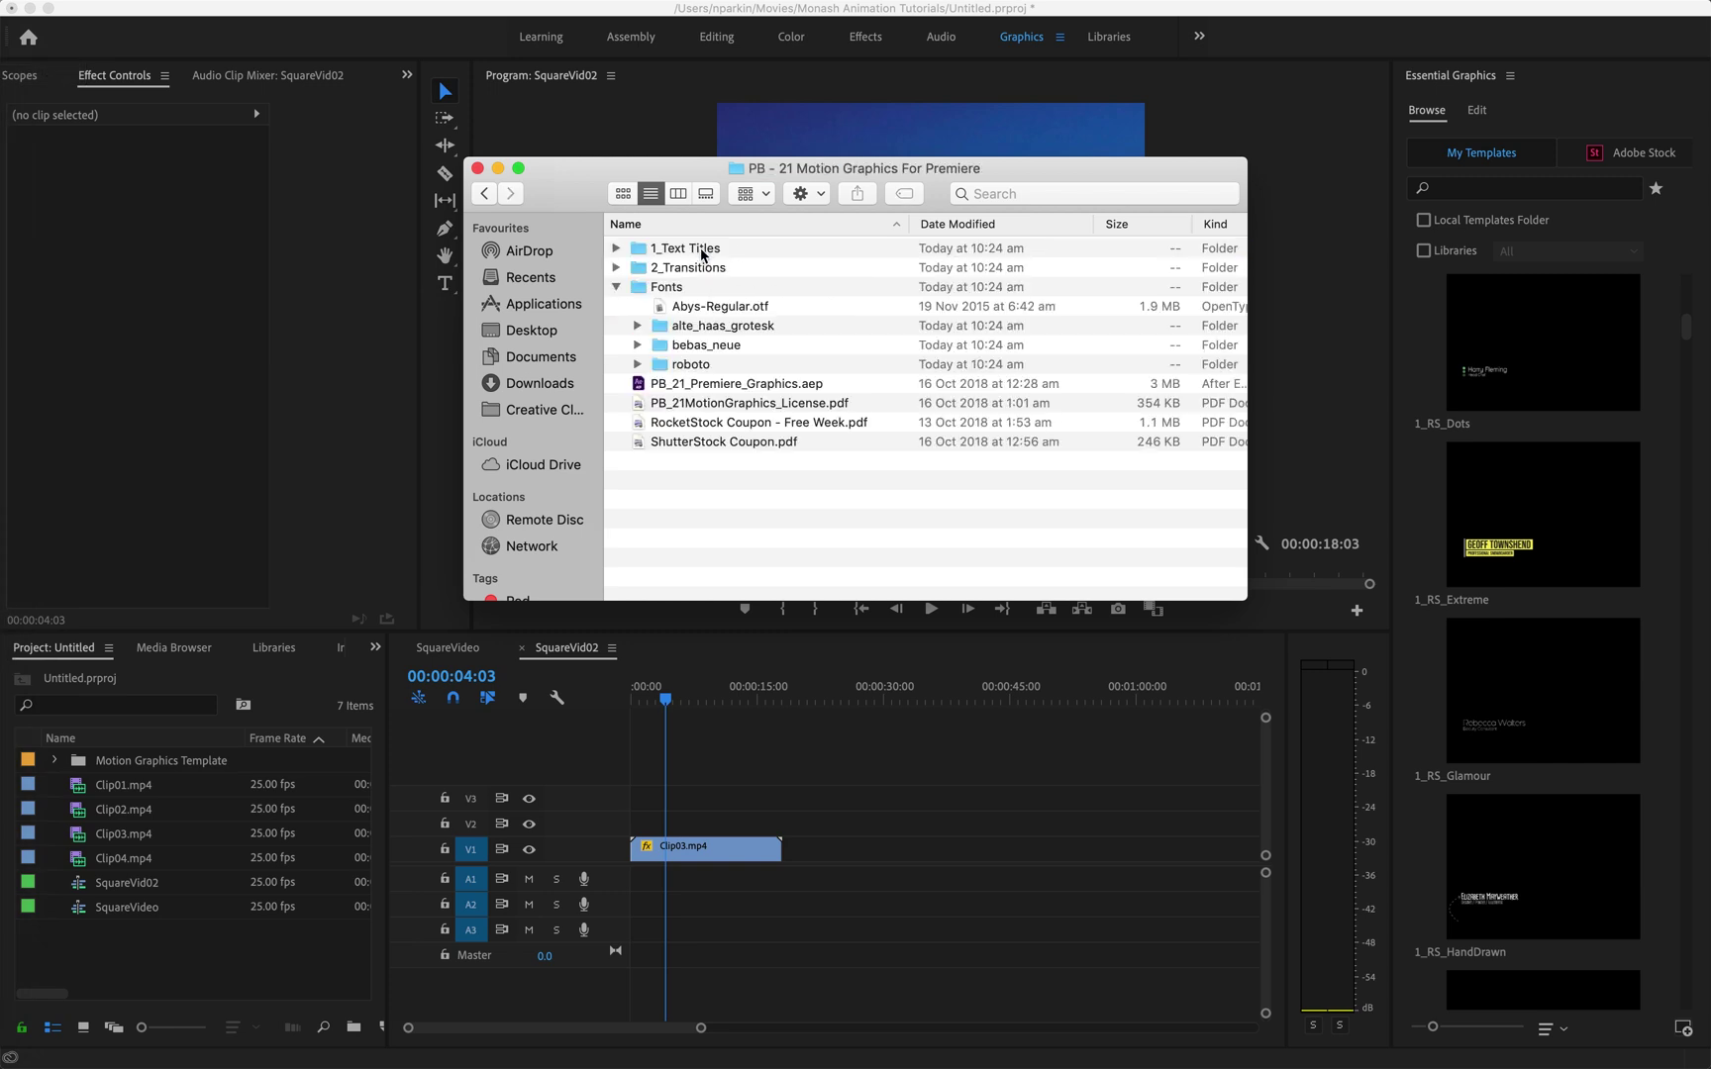
double_click(700, 254)
left_click(721, 253)
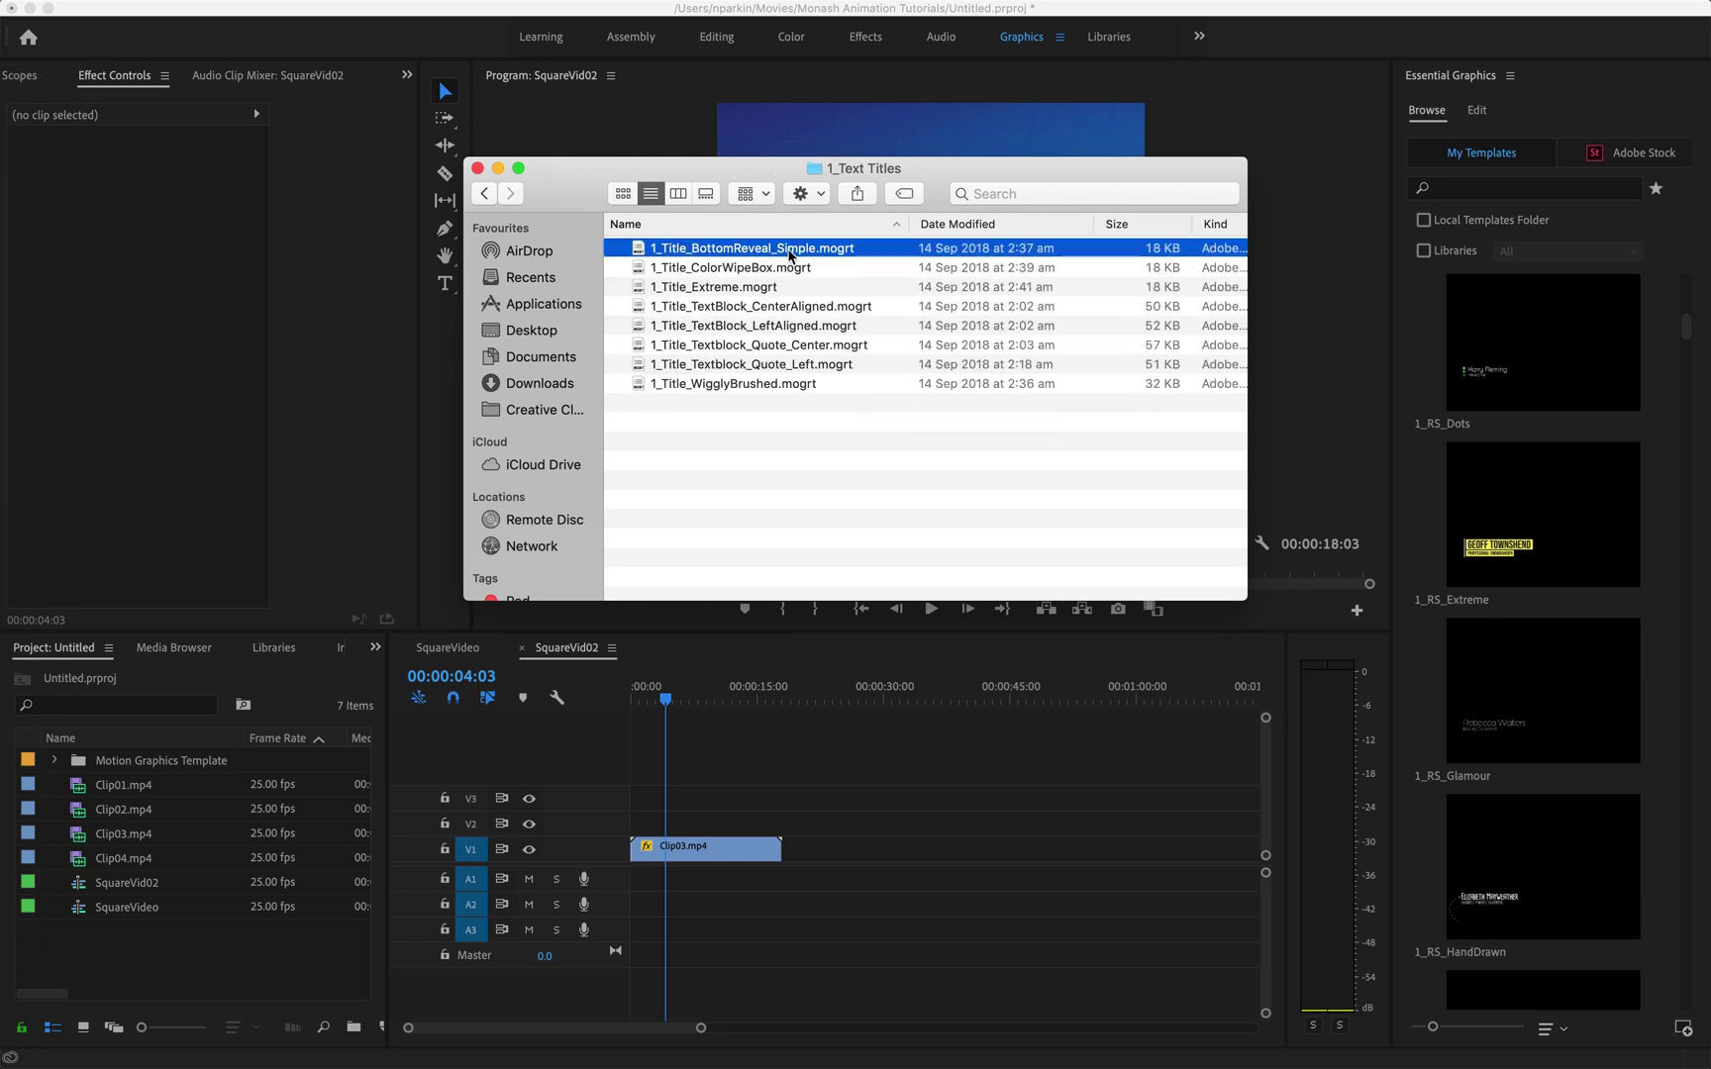
Scroll Premiere Pro's My Templates list down to the 1_Title_BottomReveal_Simple thumbnail
left_click(1687, 337)
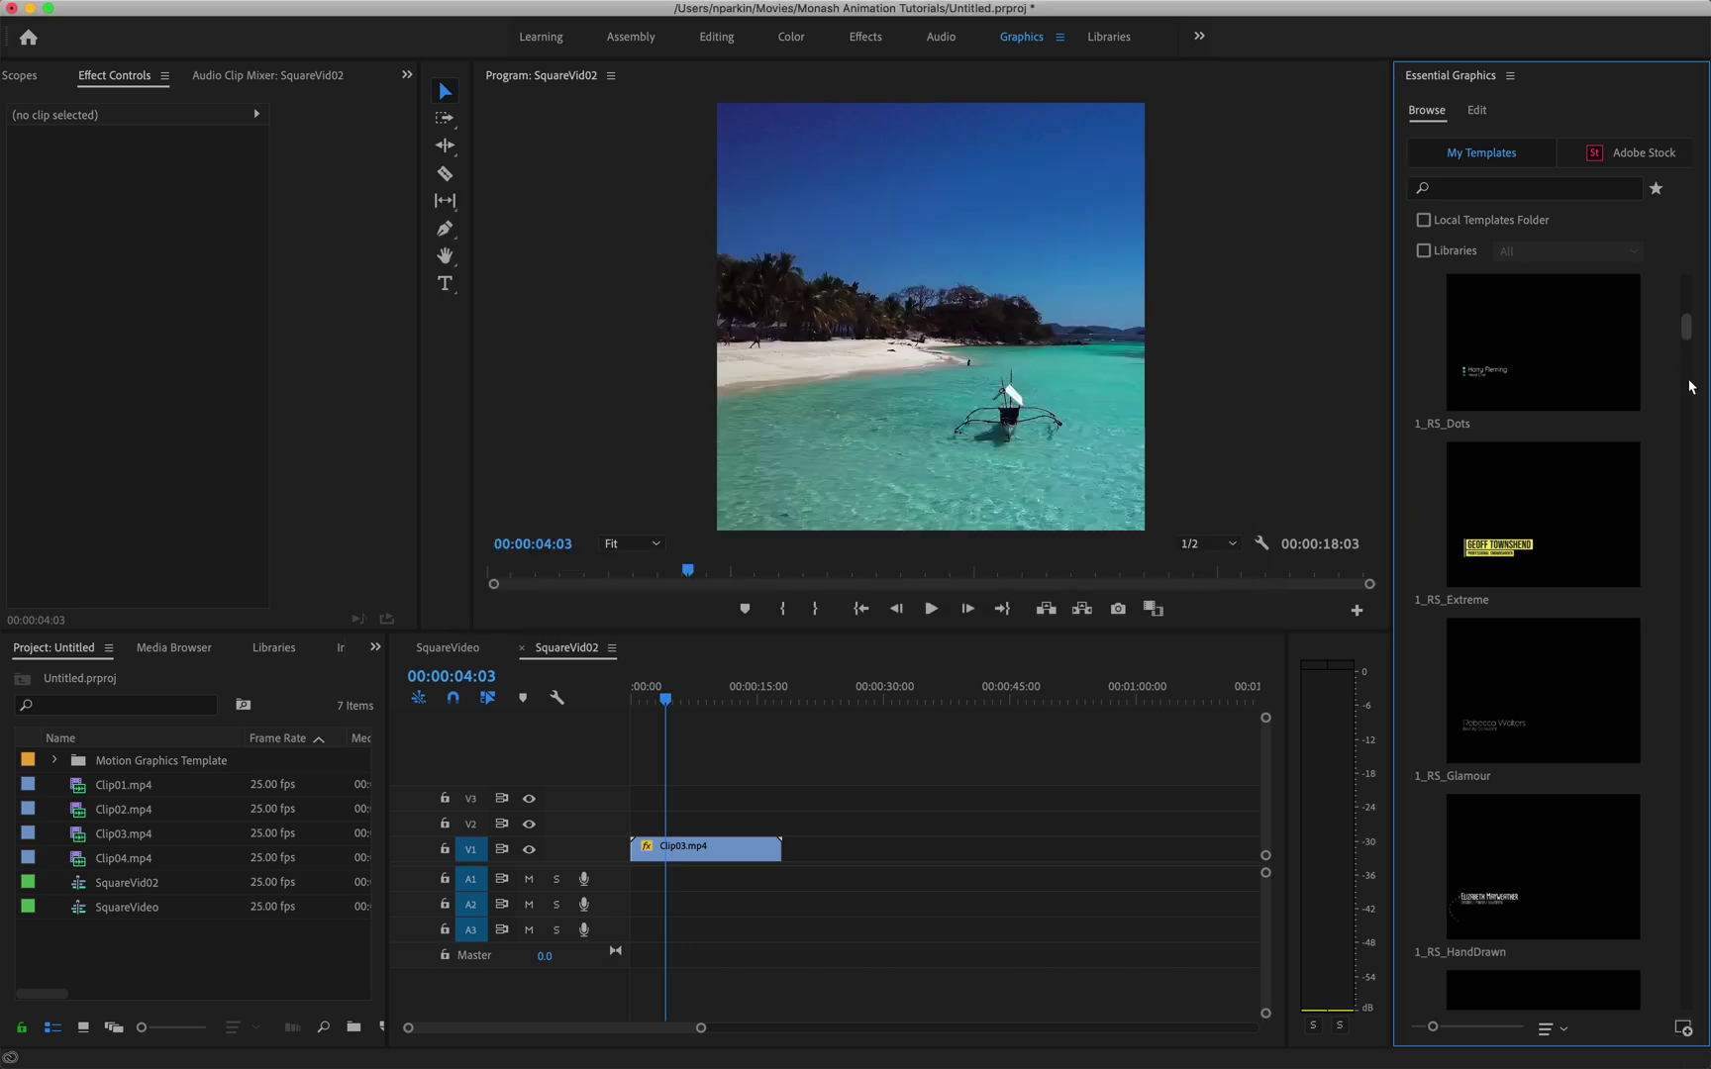
scroll(1691, 388, "down", 10)
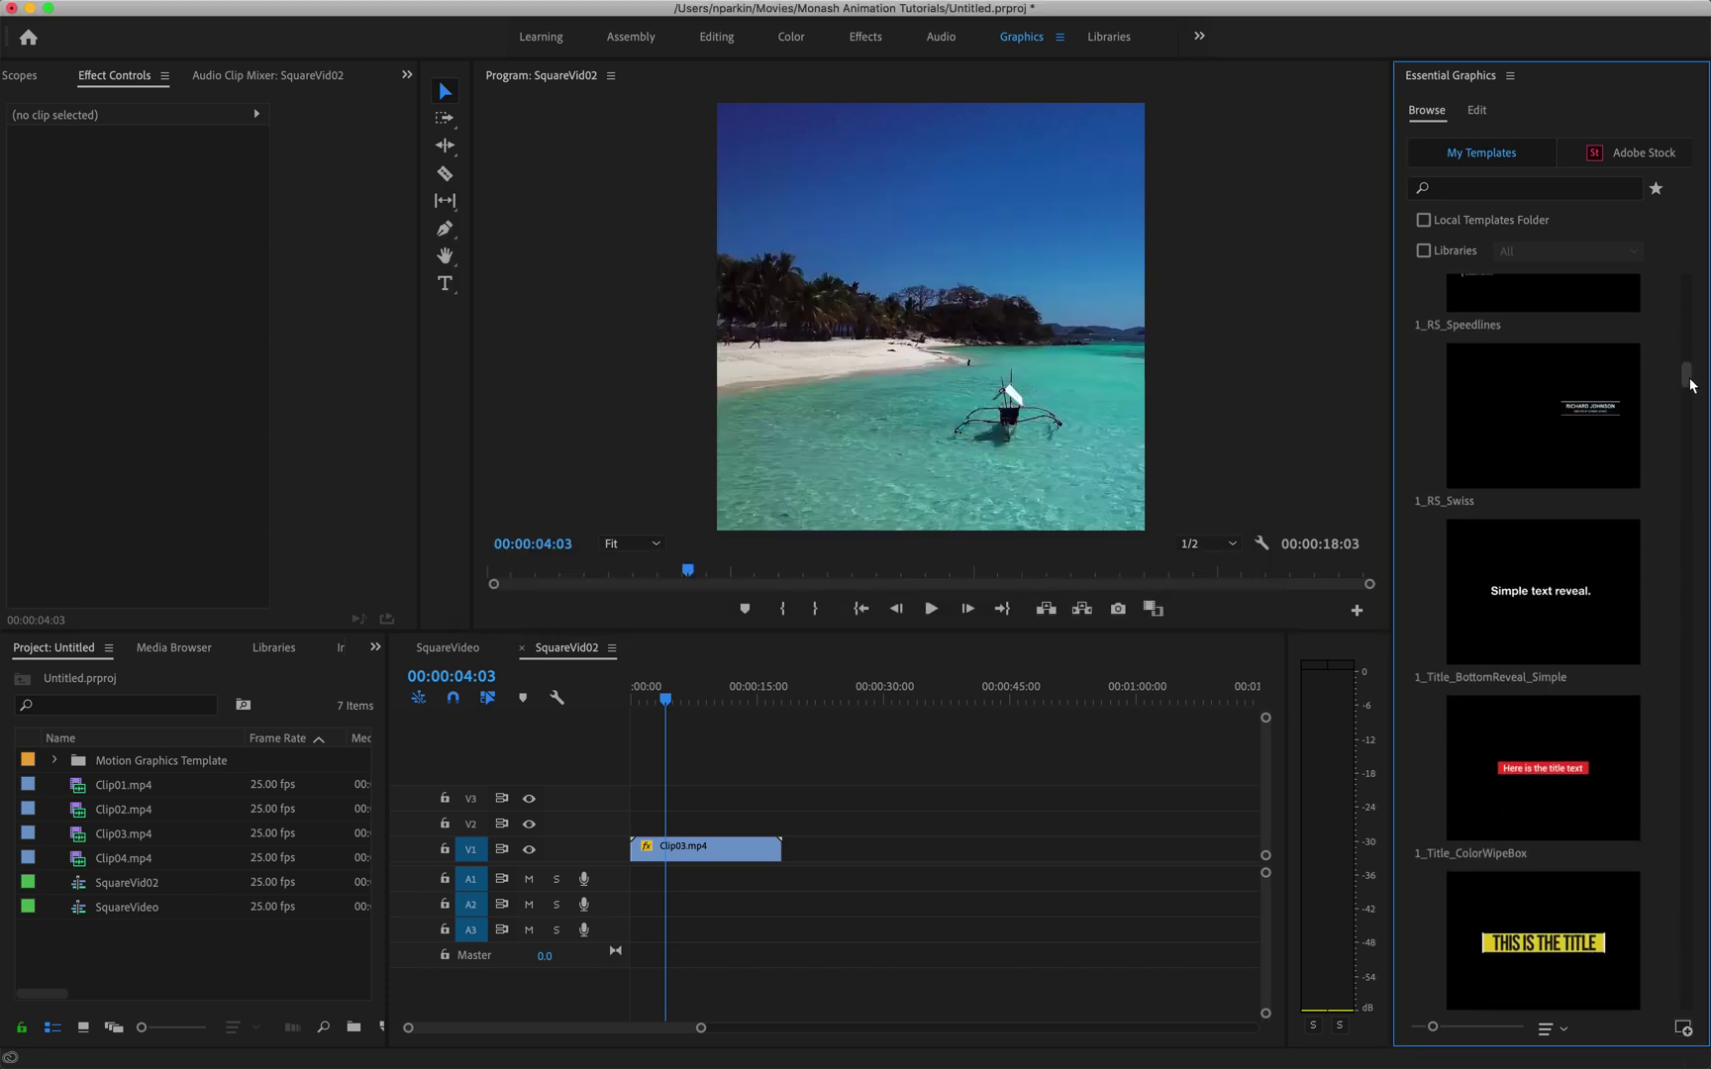
scroll(1690, 386, "down", 3)
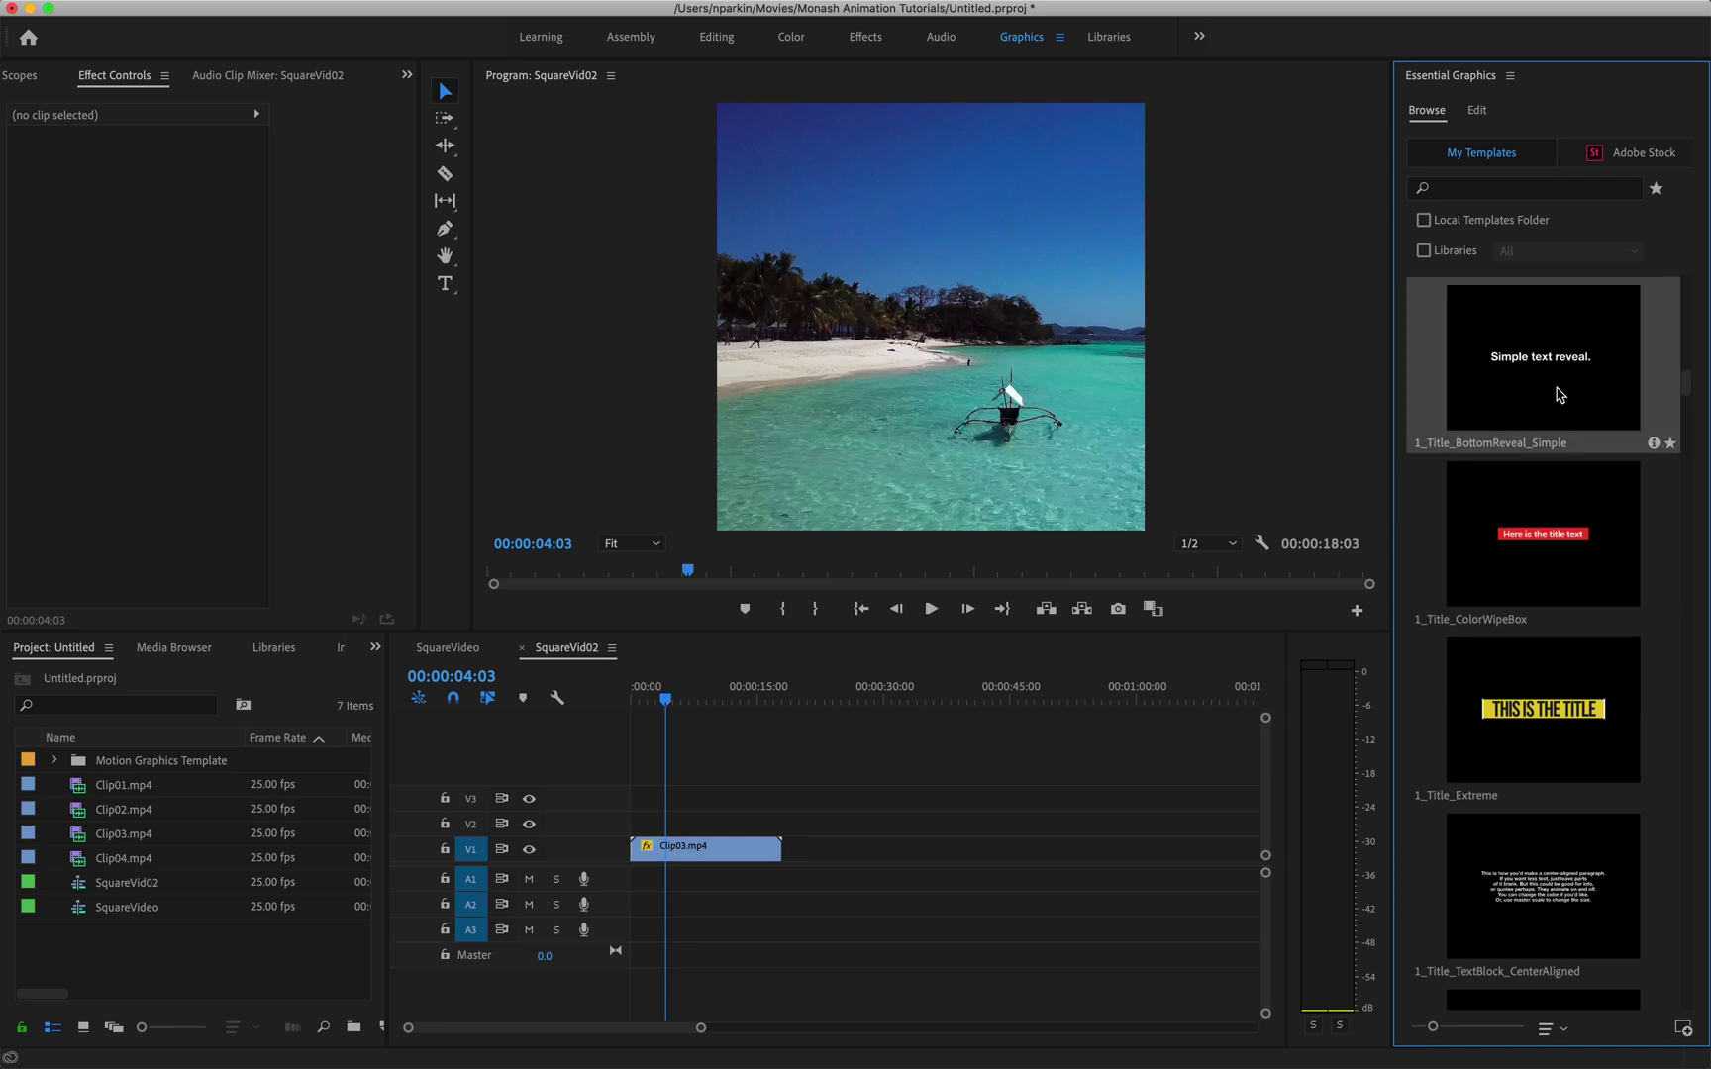
Drop 1_Title_BottomReveal_Simple onto V2 above Clip03.mp4 and play it back to preview
left_click_drag(1556, 394, 678, 829)
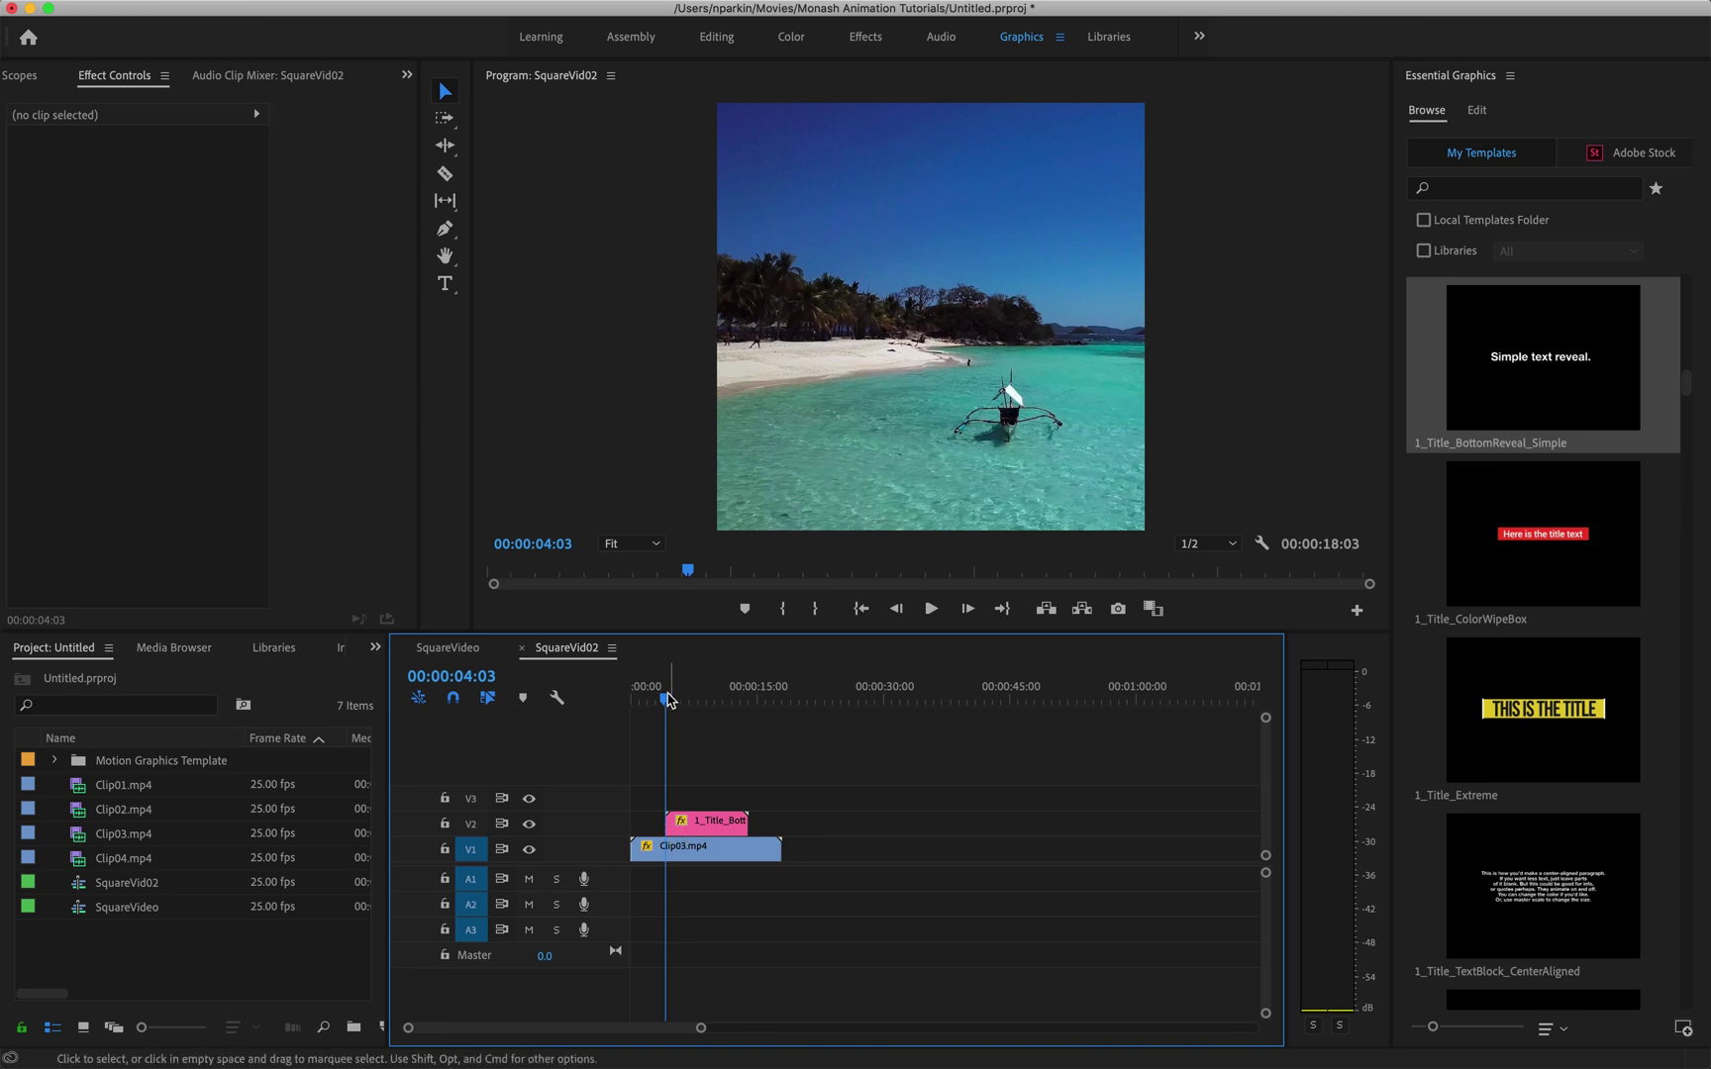
left_click_drag(665, 698, 661, 696)
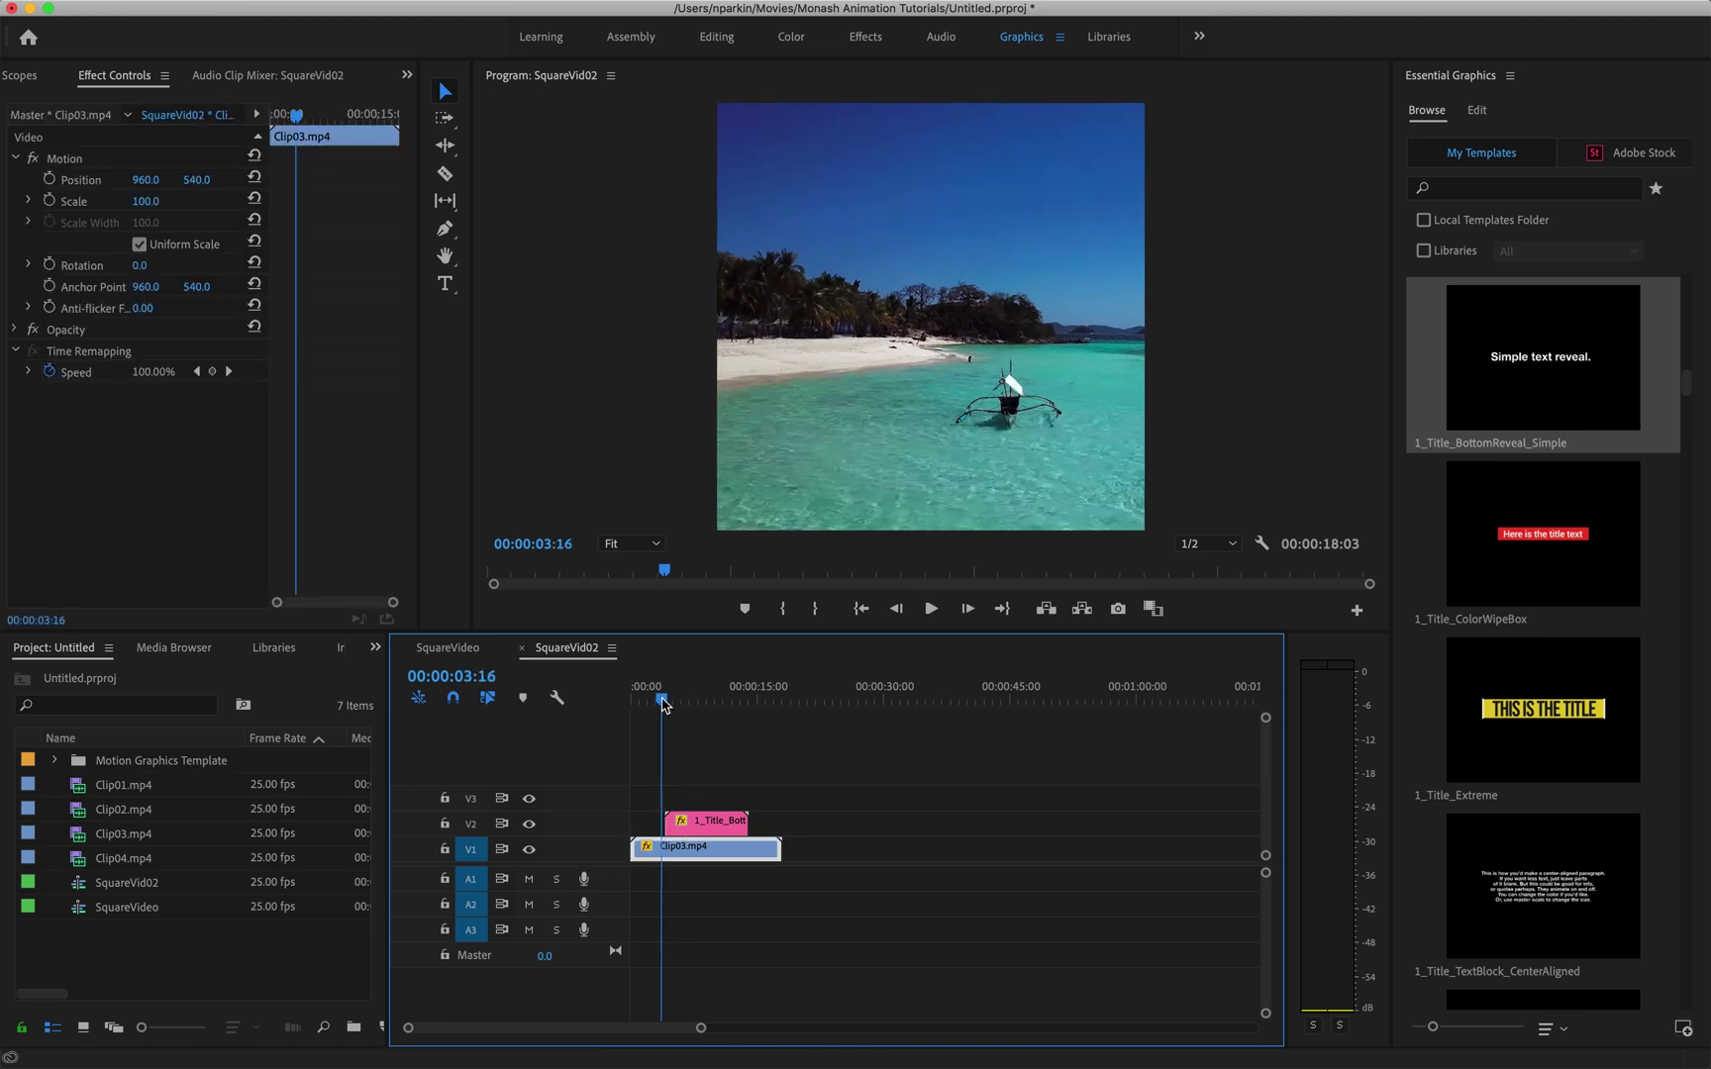
key("space")
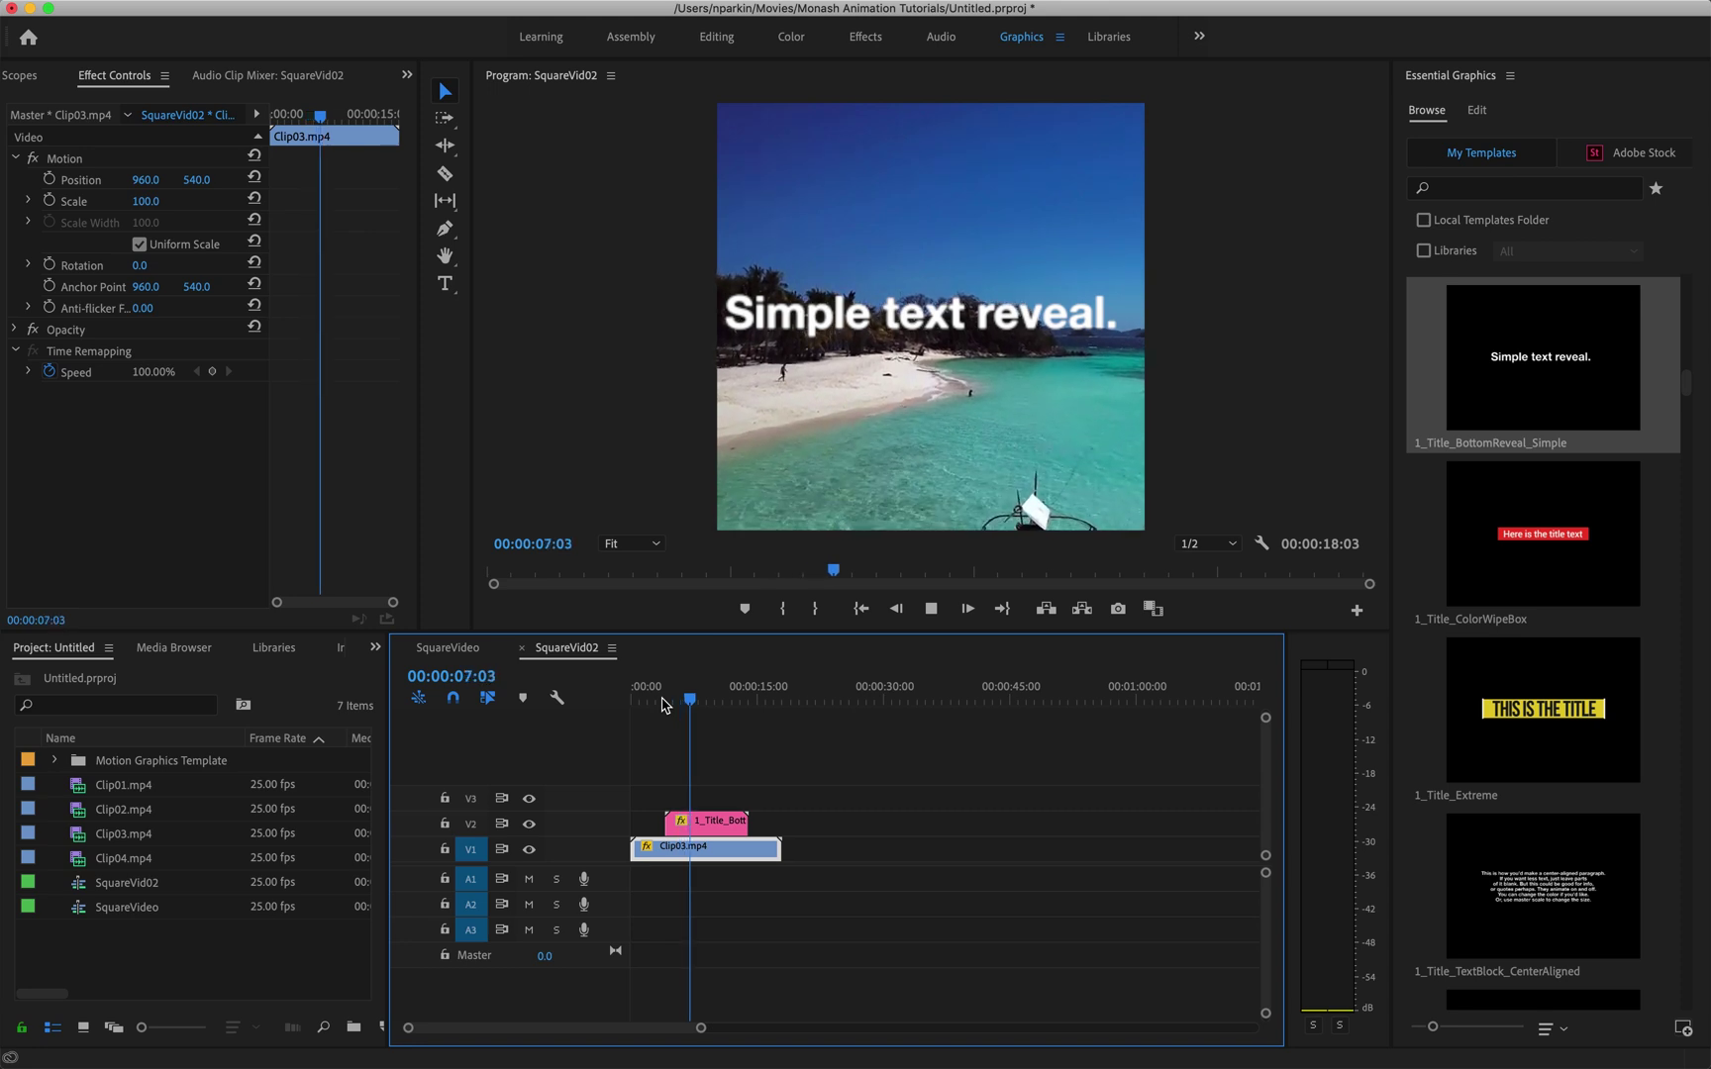
left_click_drag(705, 701, 729, 700)
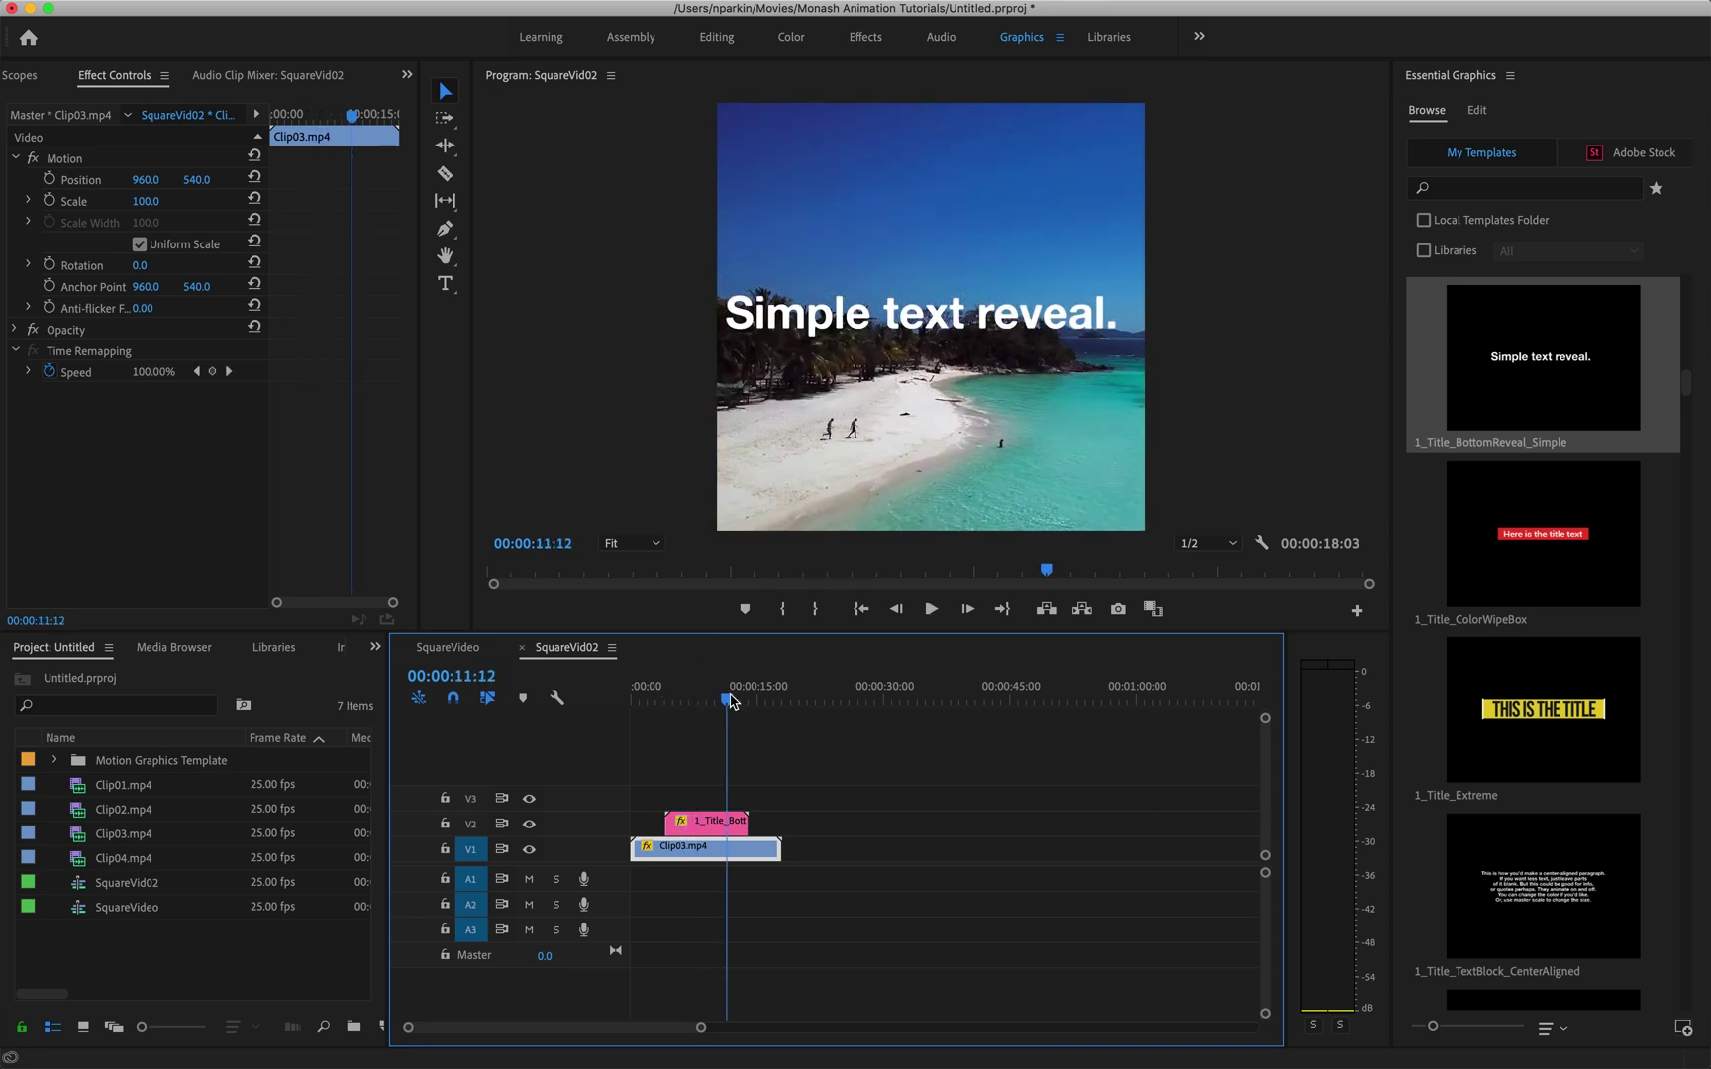
key("space")
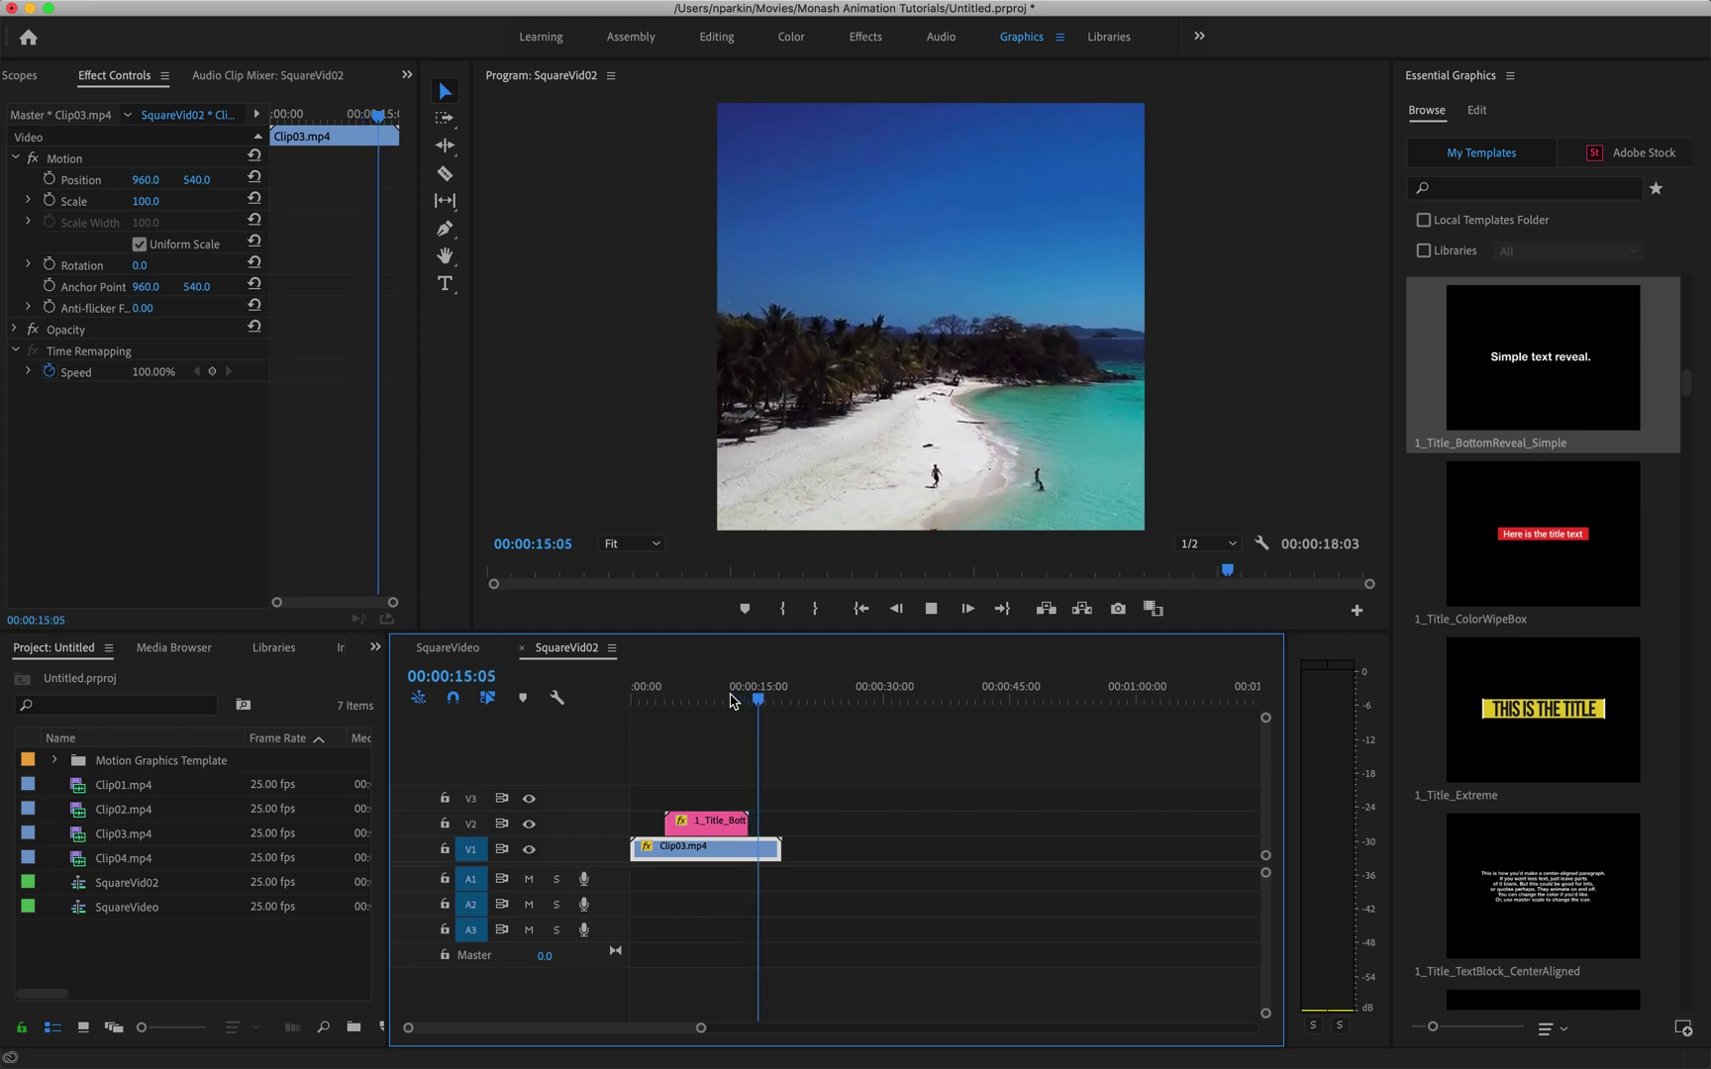
left_click(683, 700)
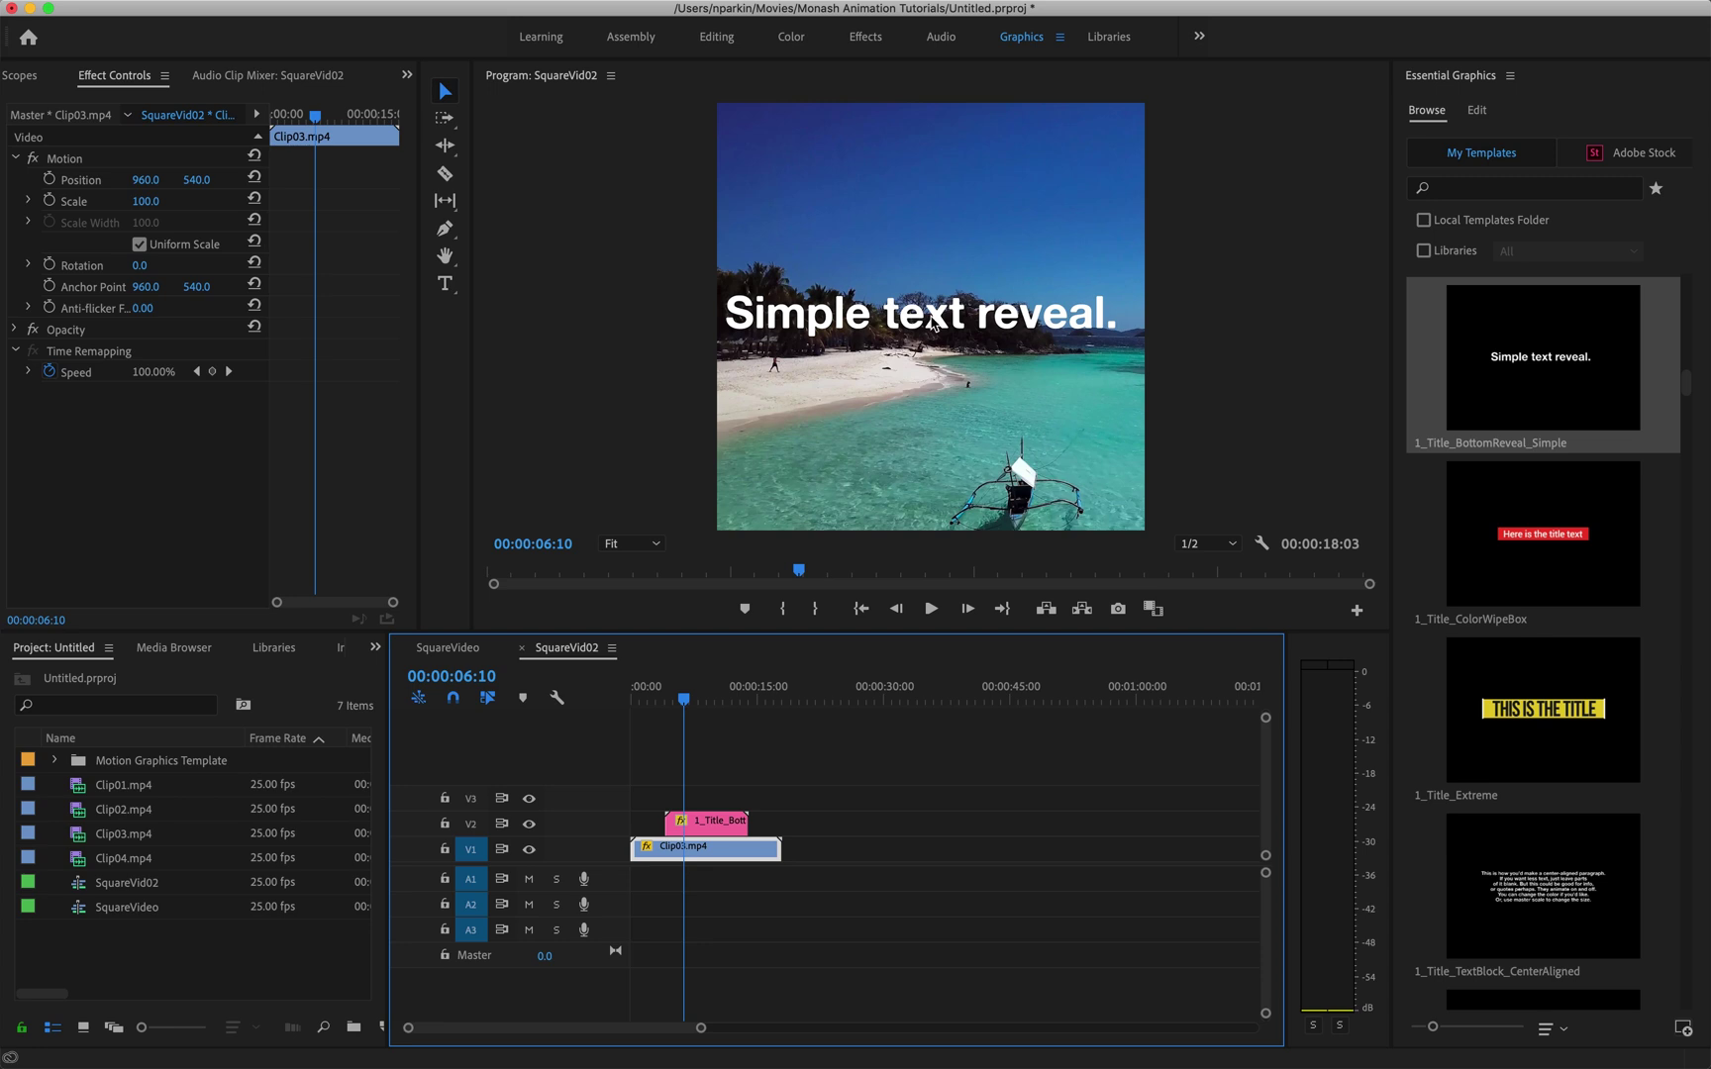
left_click(719, 823)
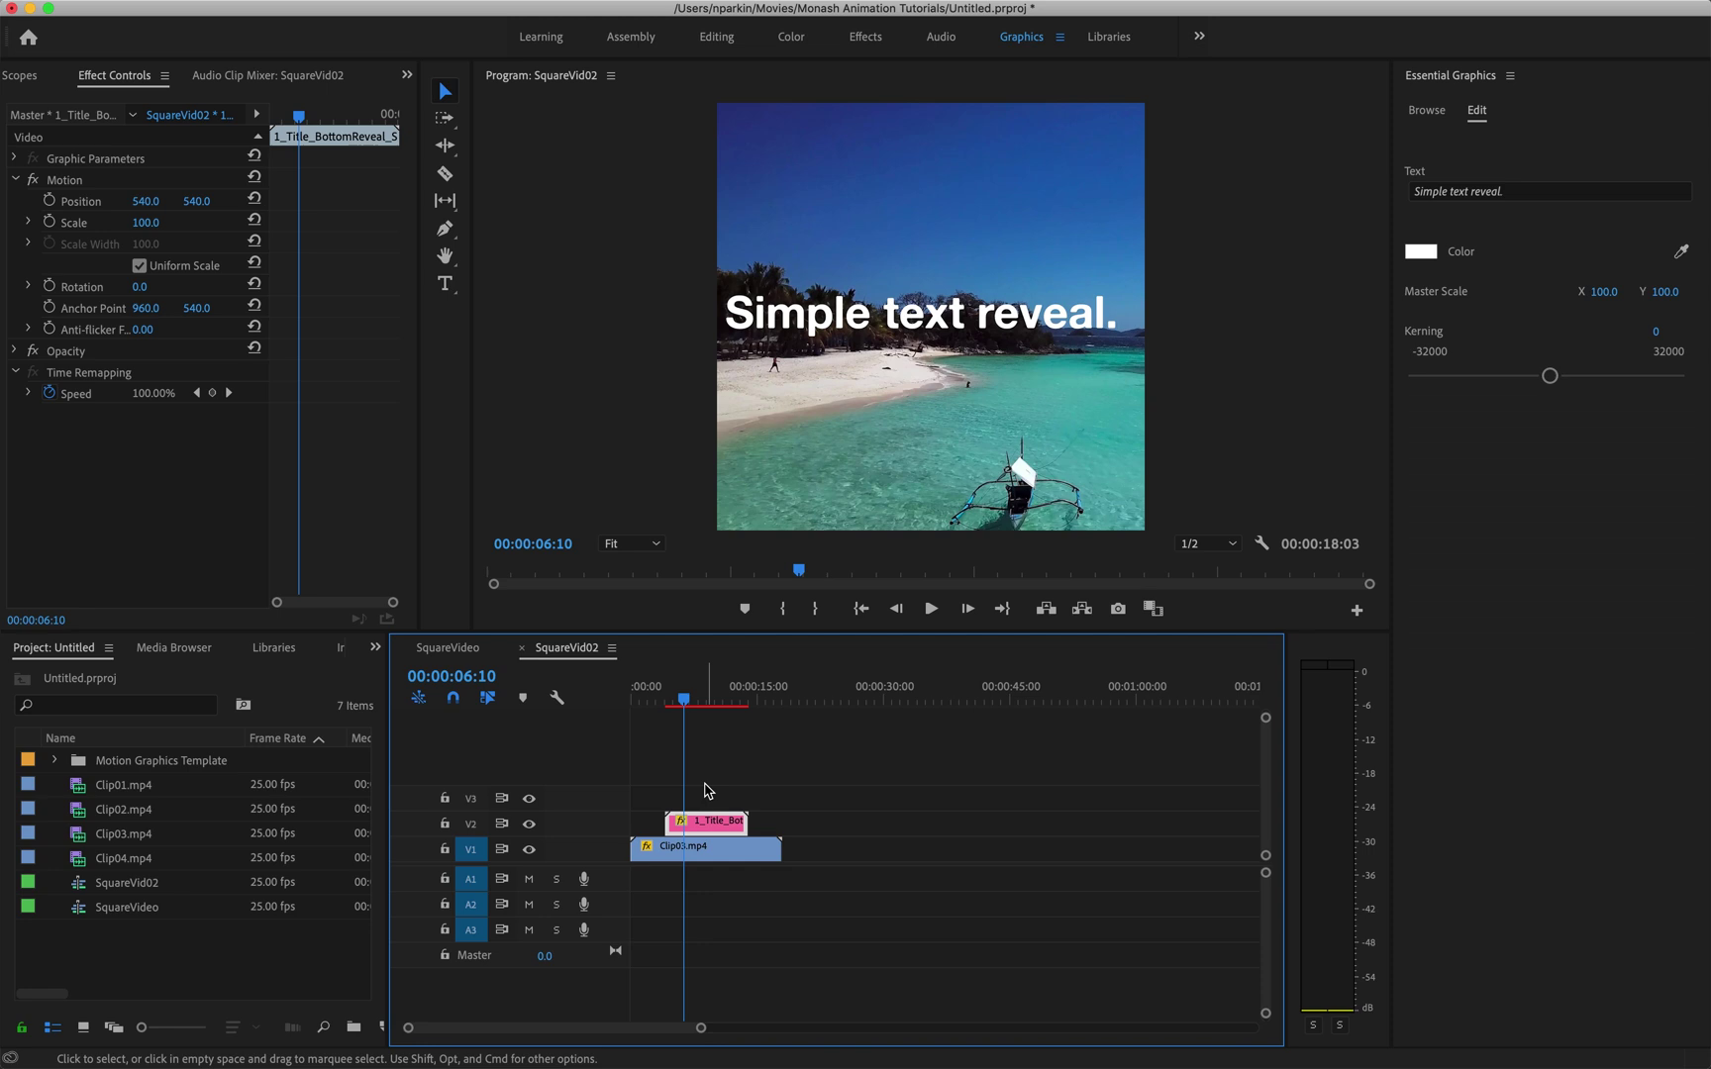
left_click_drag(694, 701, 717, 703)
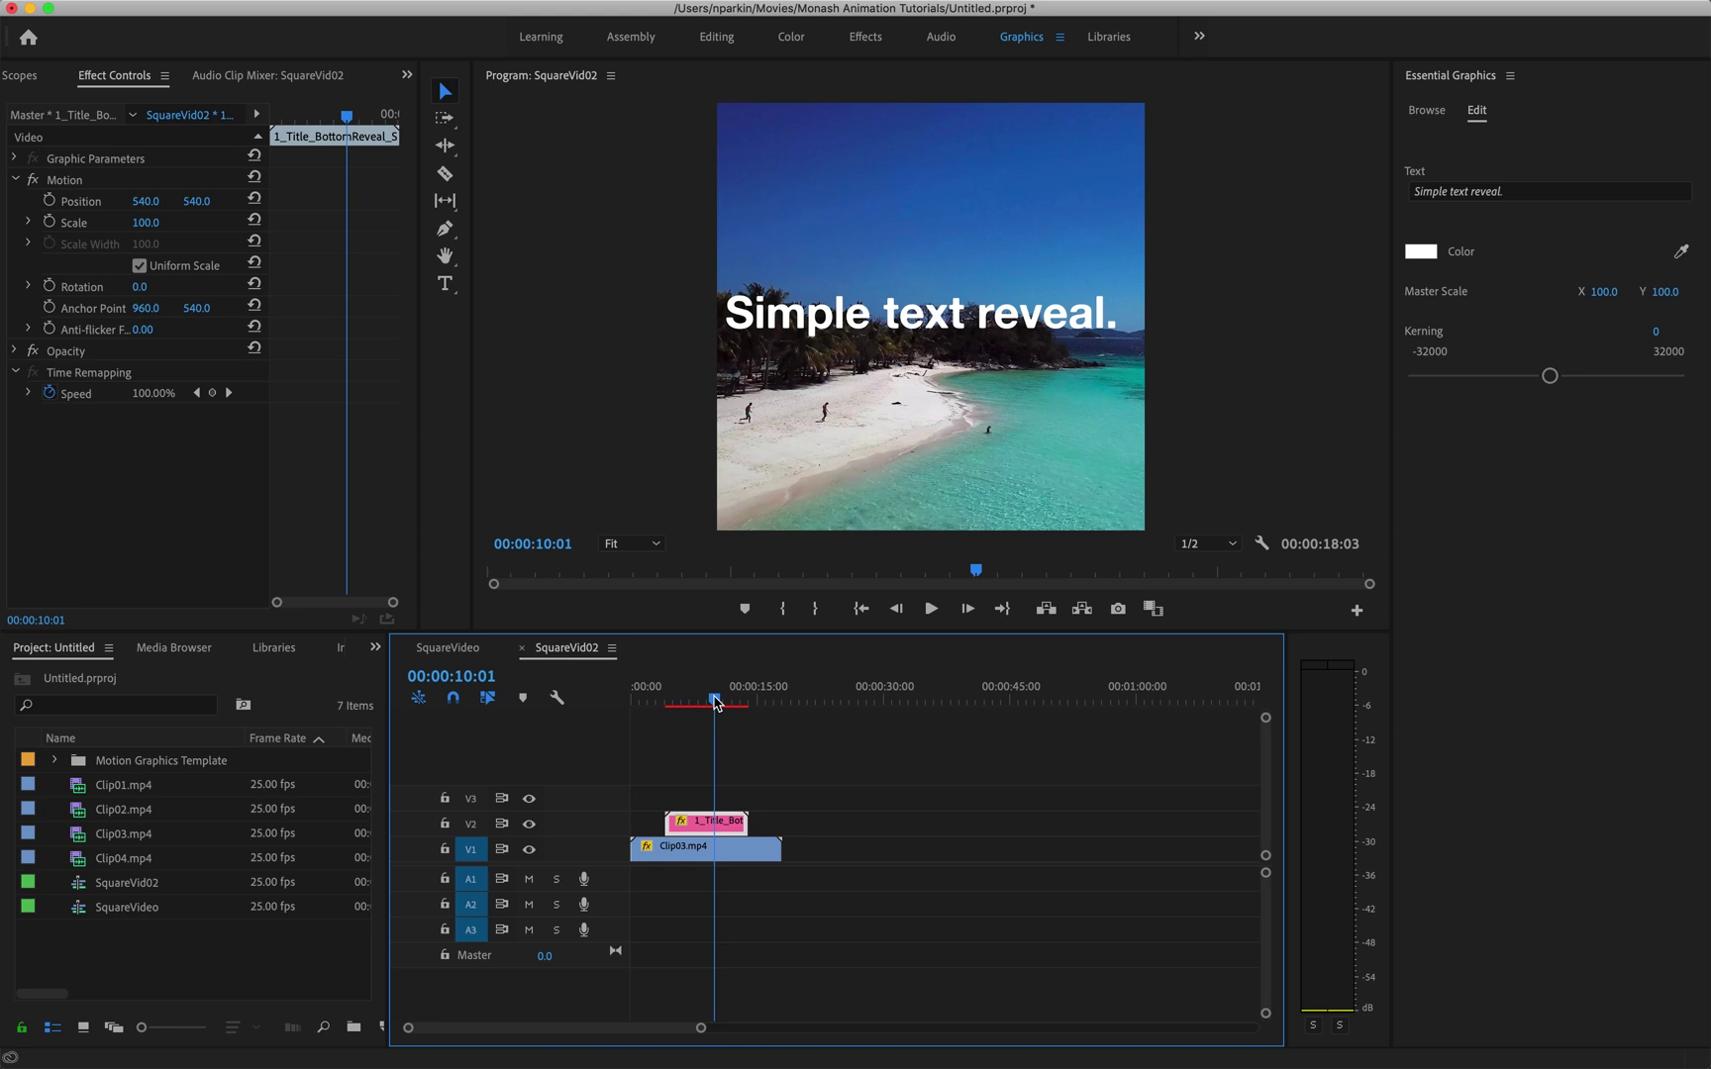
mouse_move(717, 703)
left_mouse_down()
mouse_move(680, 700)
mouse_move(707, 700)
left_mouse_up()
left_click(706, 820)
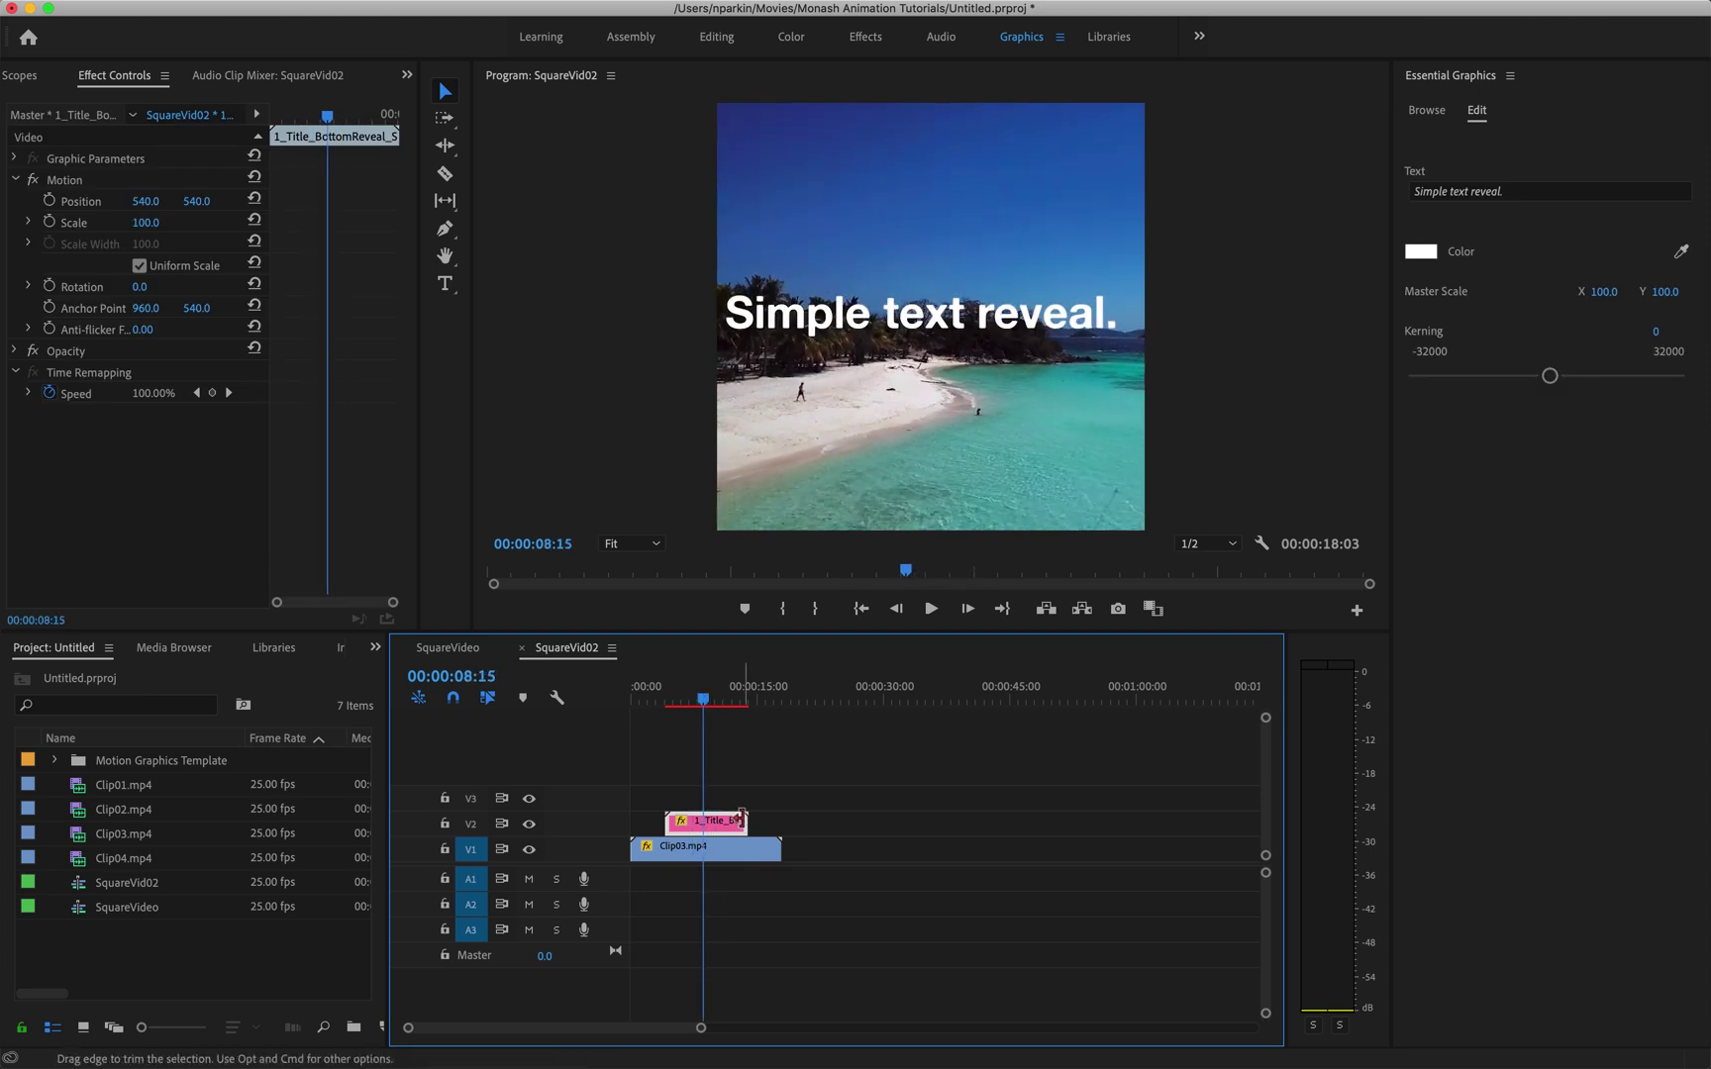
left_click_drag(745, 821, 703, 821)
left_click(659, 702)
key("space")
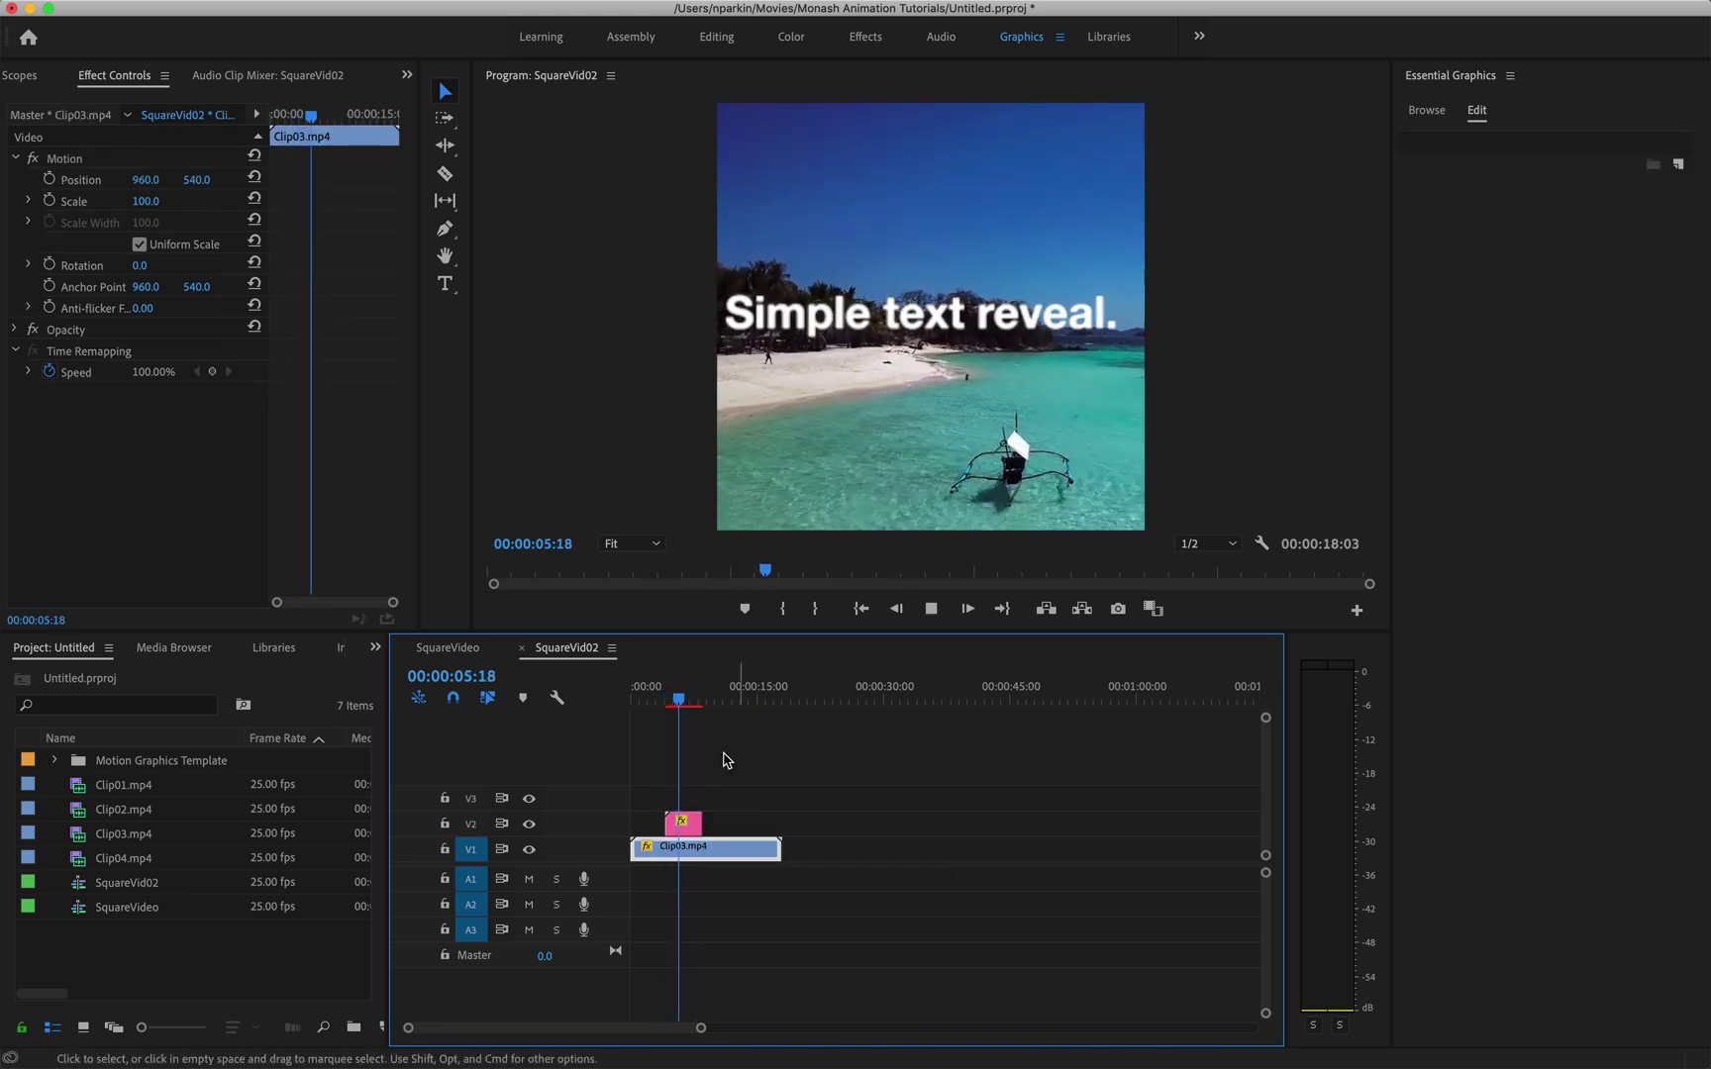
left_click(692, 701)
key("space")
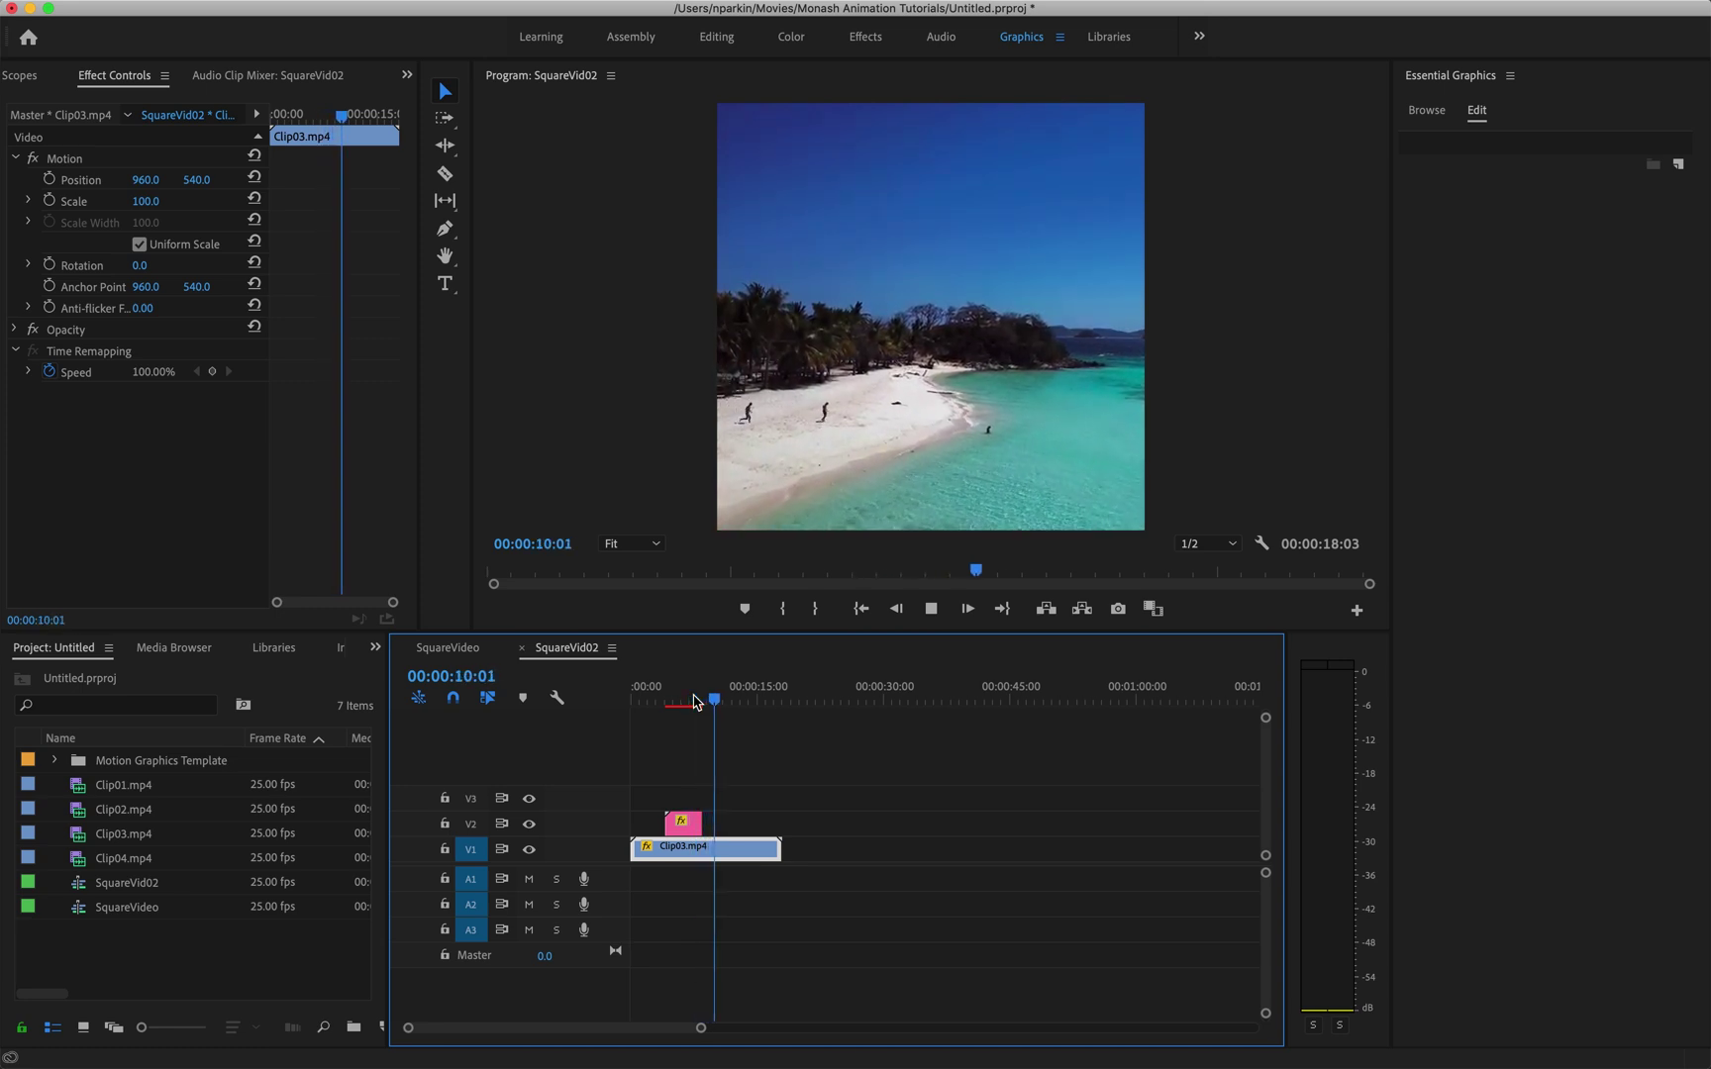
key("space")
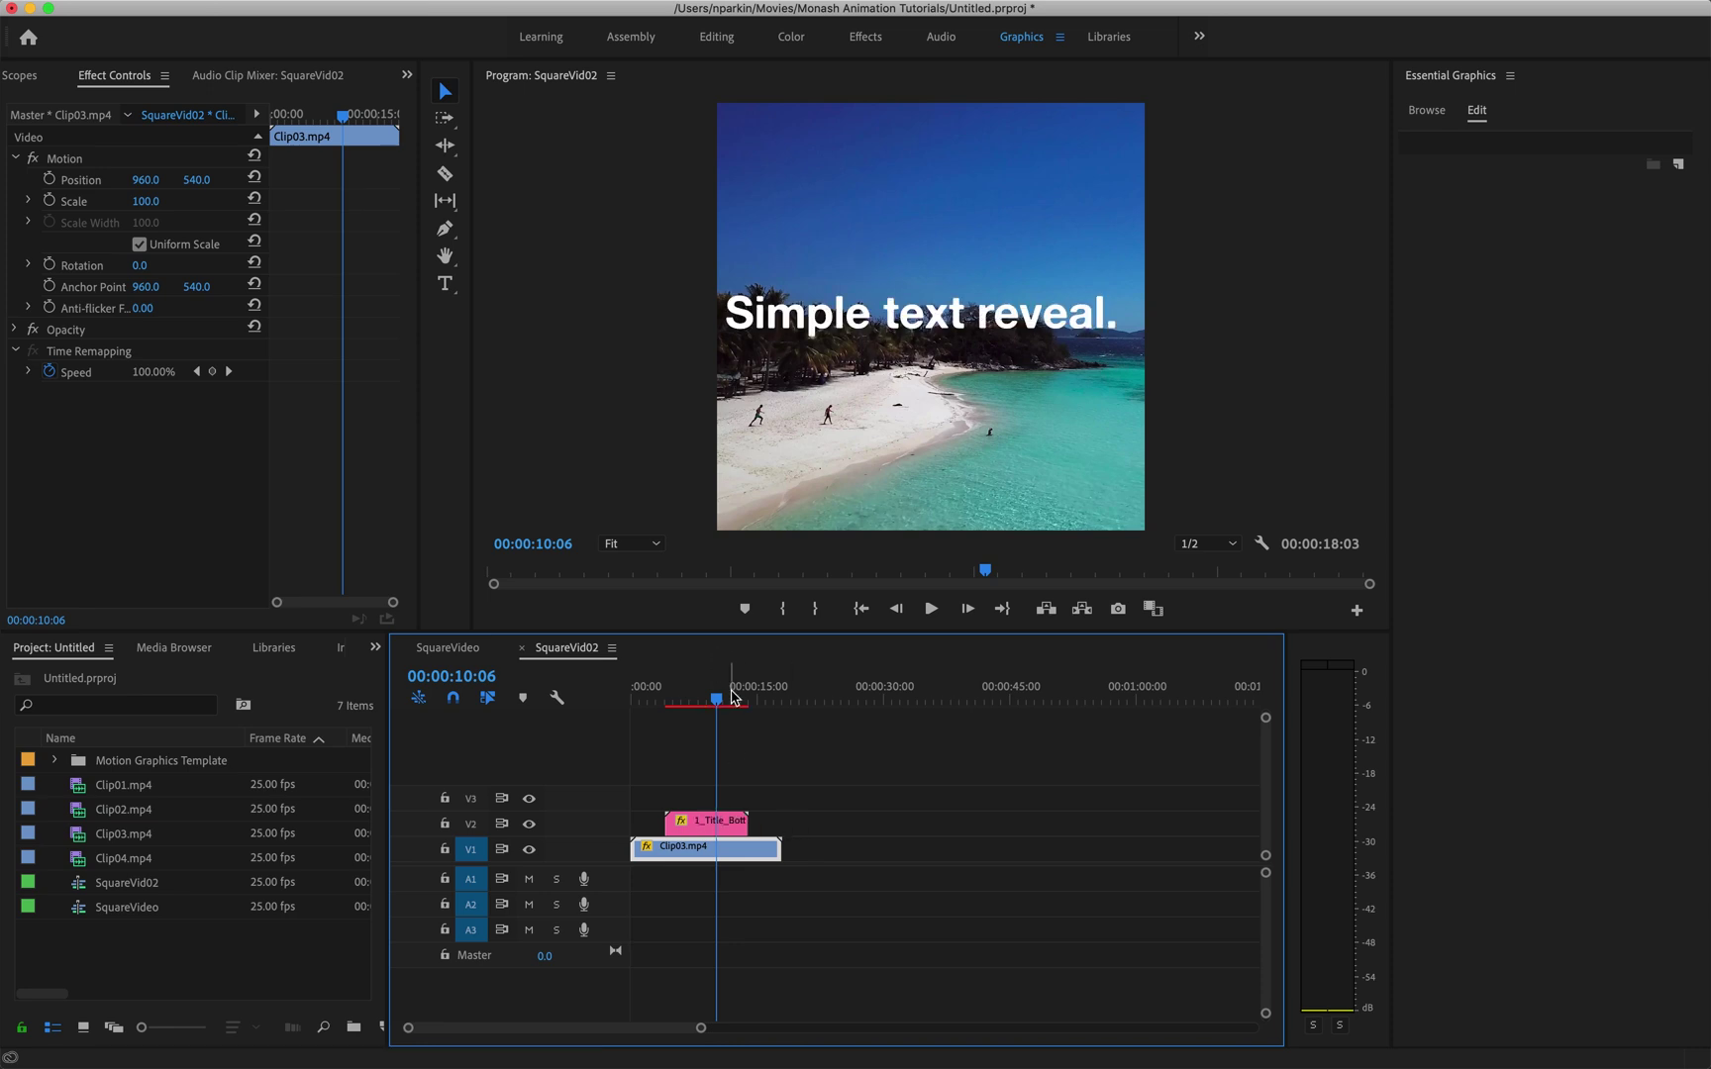
left_click(734, 698)
key("space")
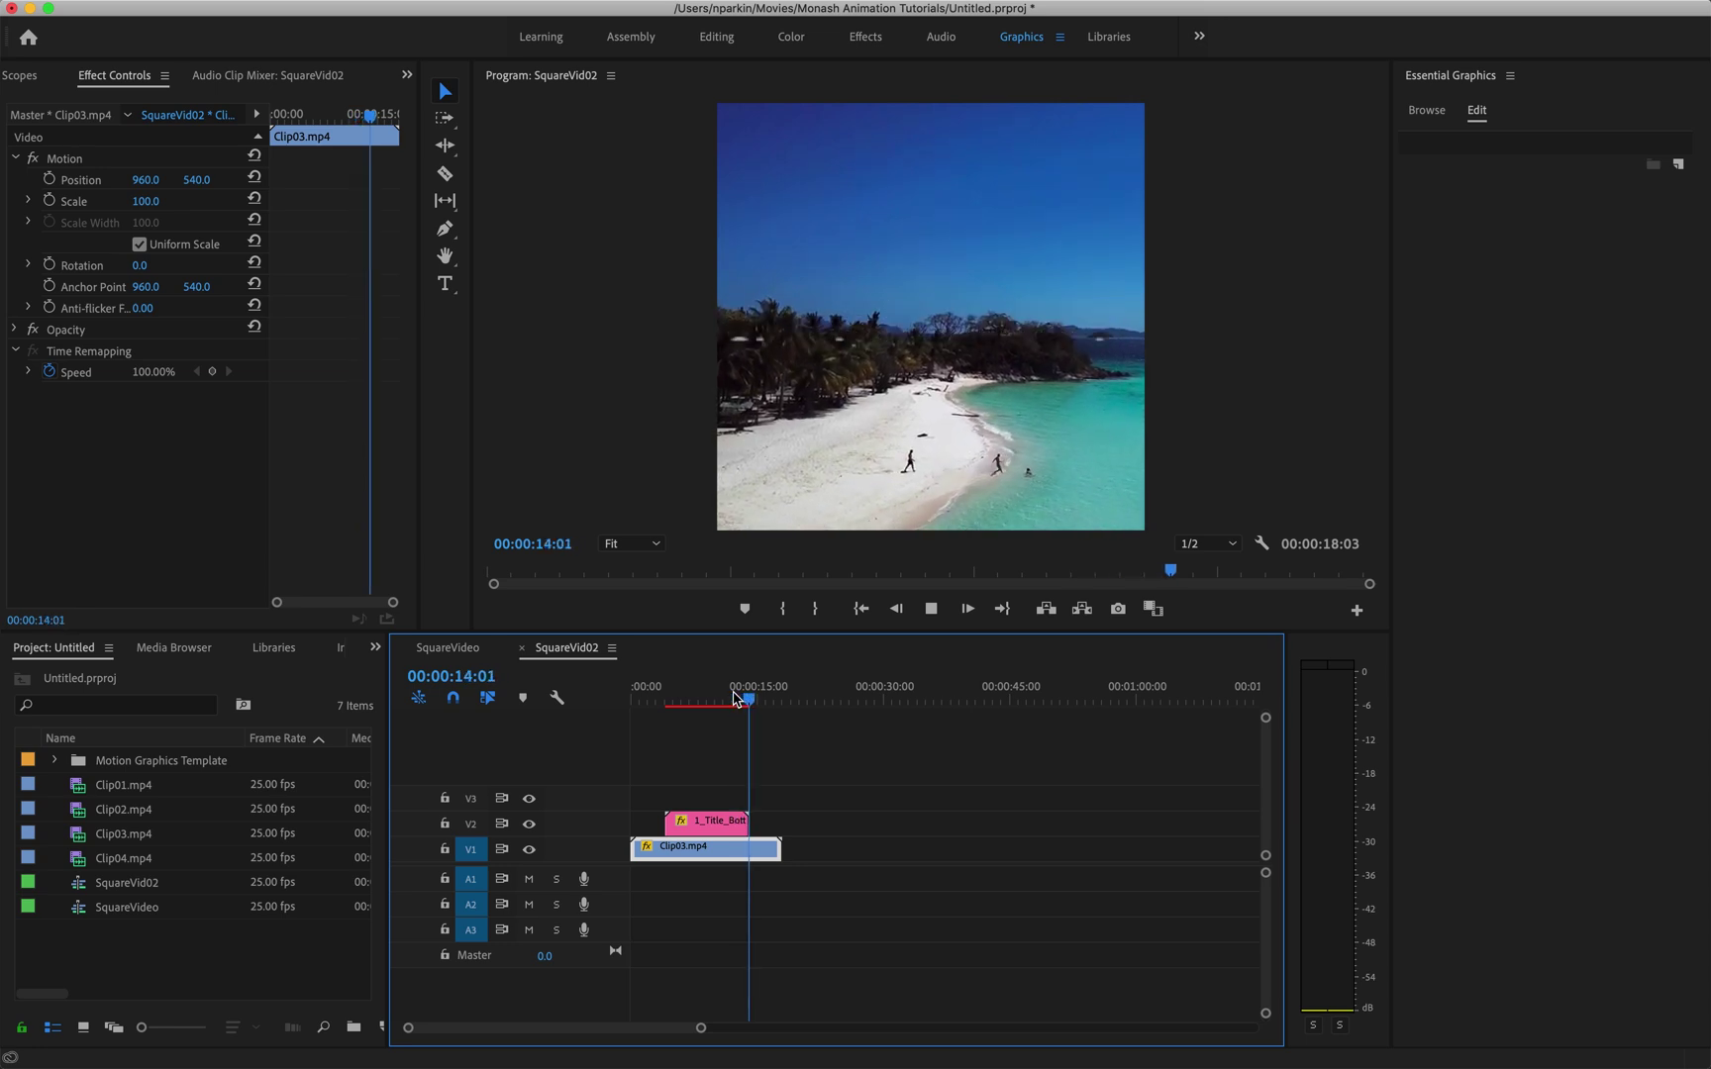
Split the title clip at 00:00:06:01 and delete the stray first piece
left_click_drag(735, 699, 684, 700)
mouse_move(720, 795)
left_mouse_down()
mouse_move(696, 824)
mouse_move(693, 802)
left_mouse_up()
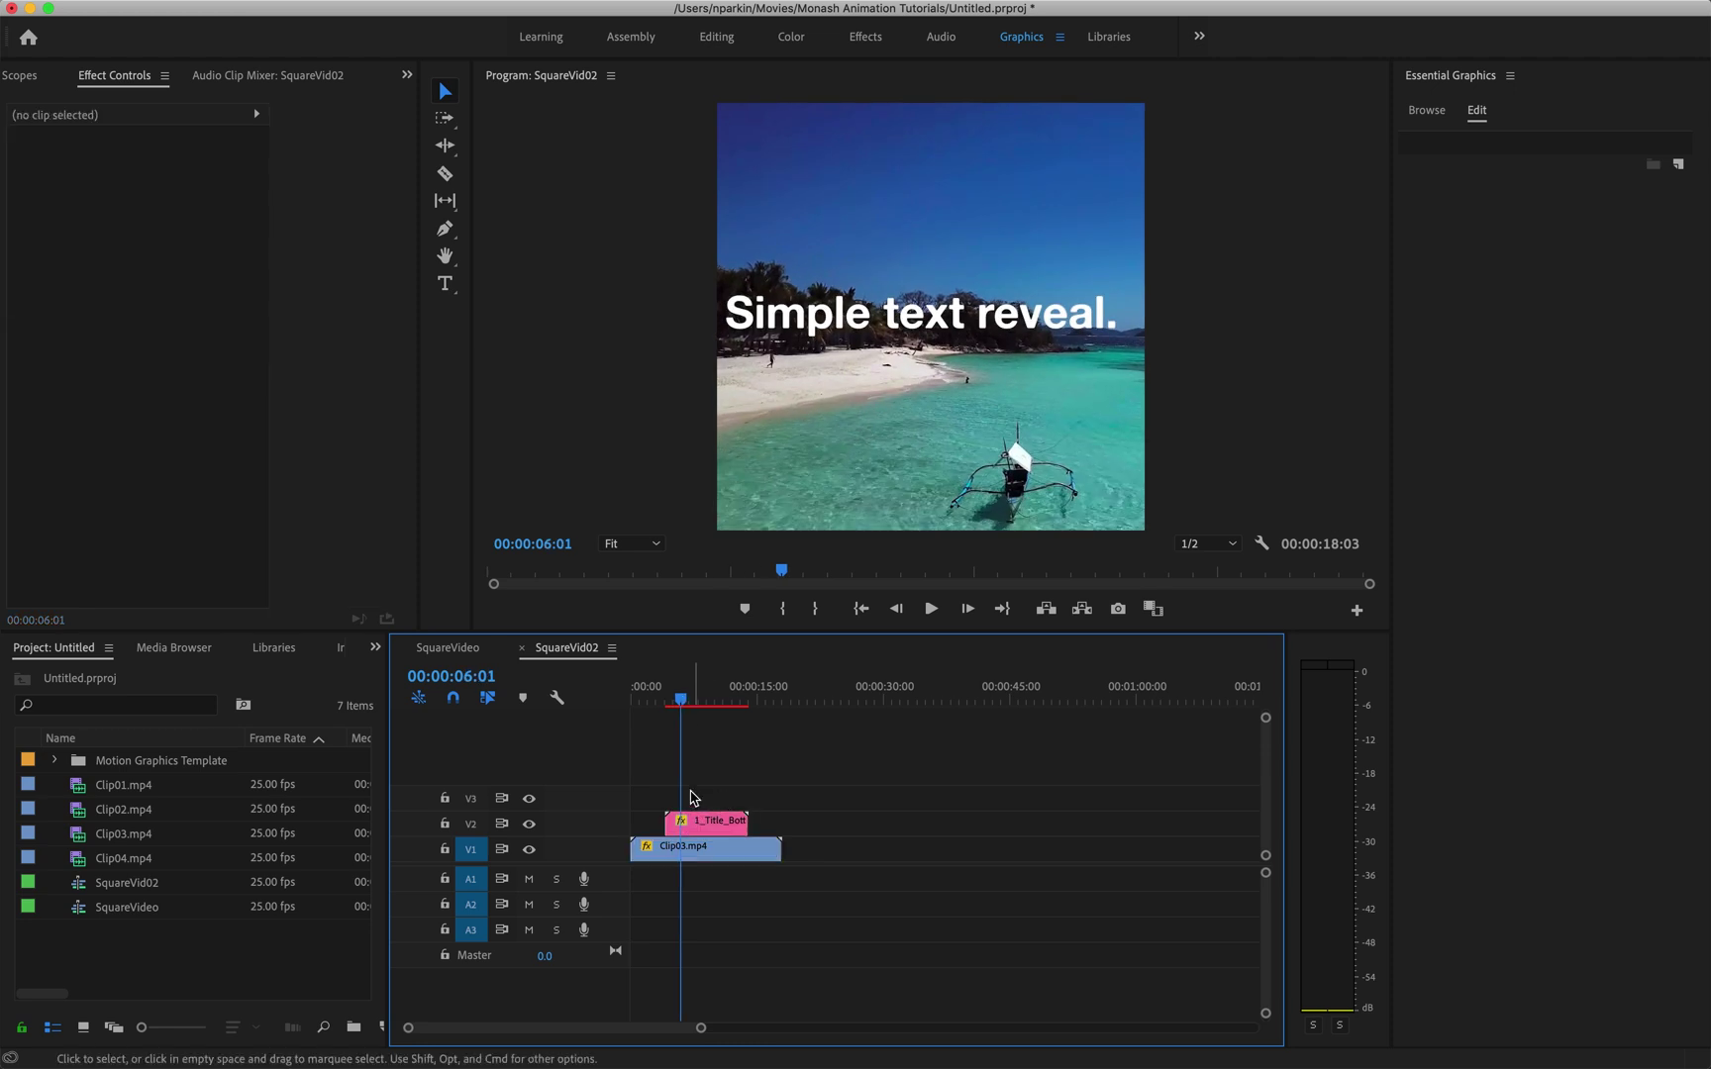
left_click(446, 175)
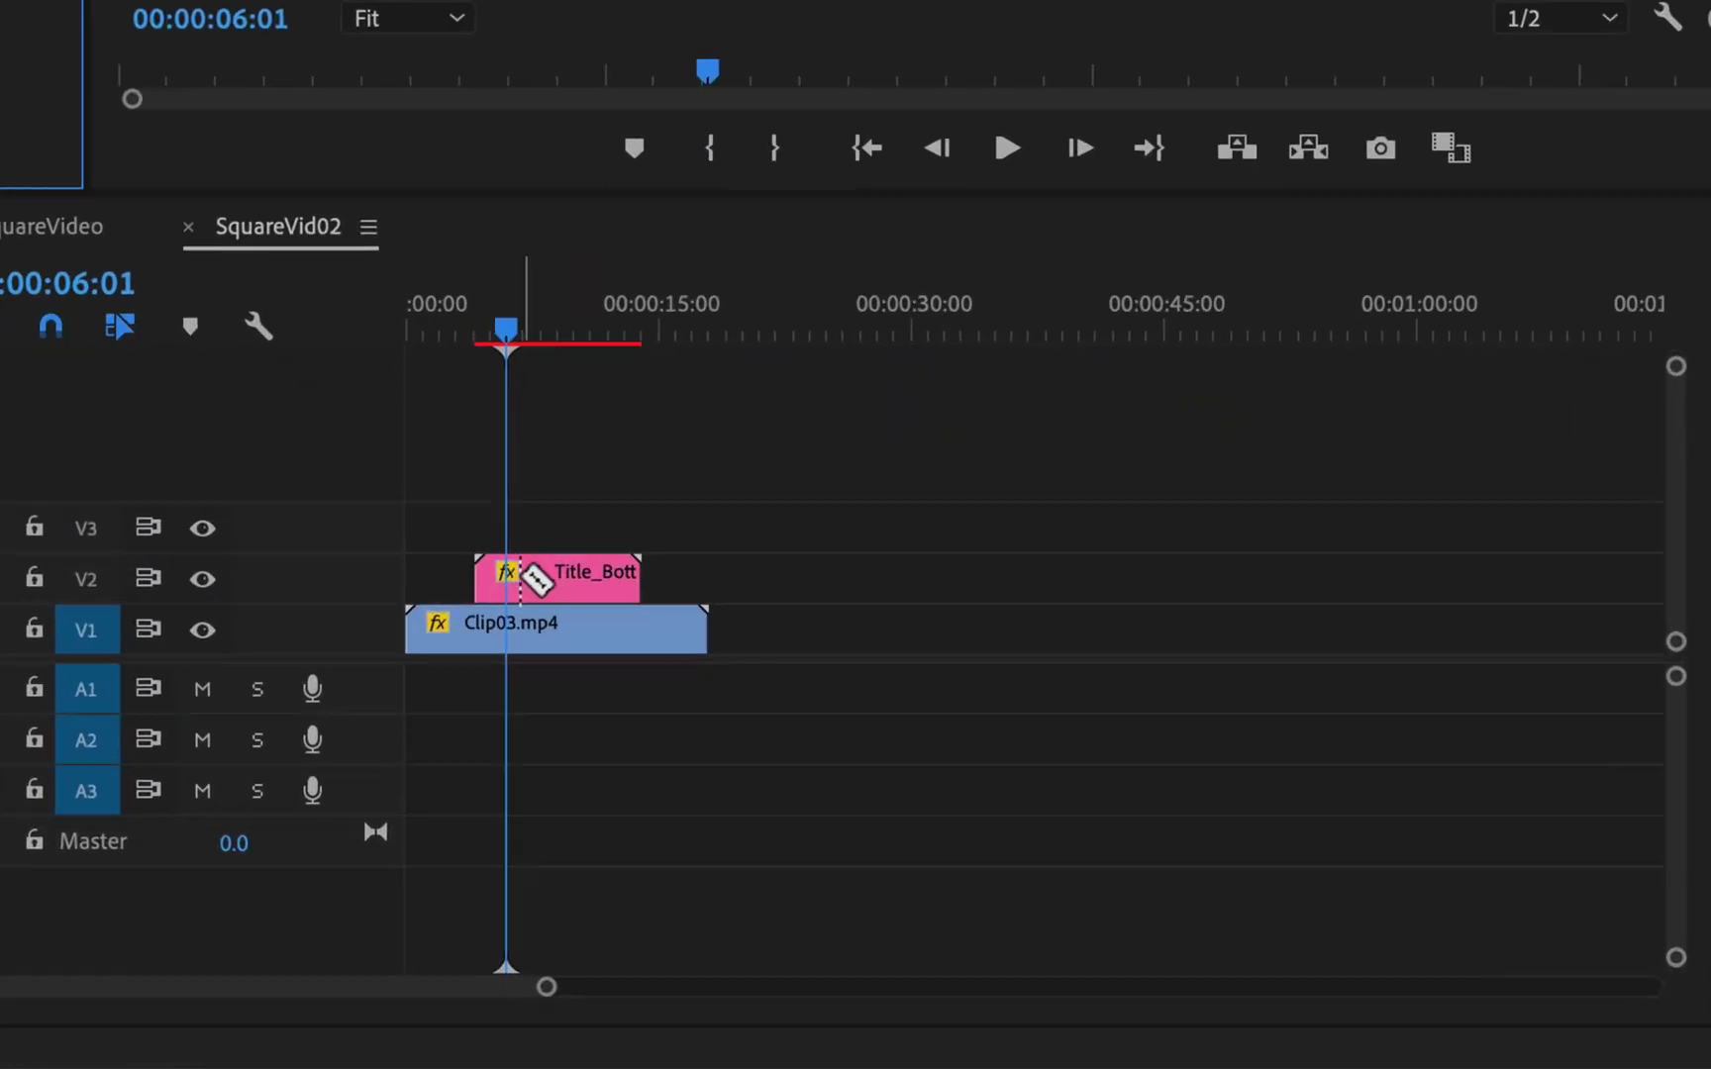
left_click(579, 579)
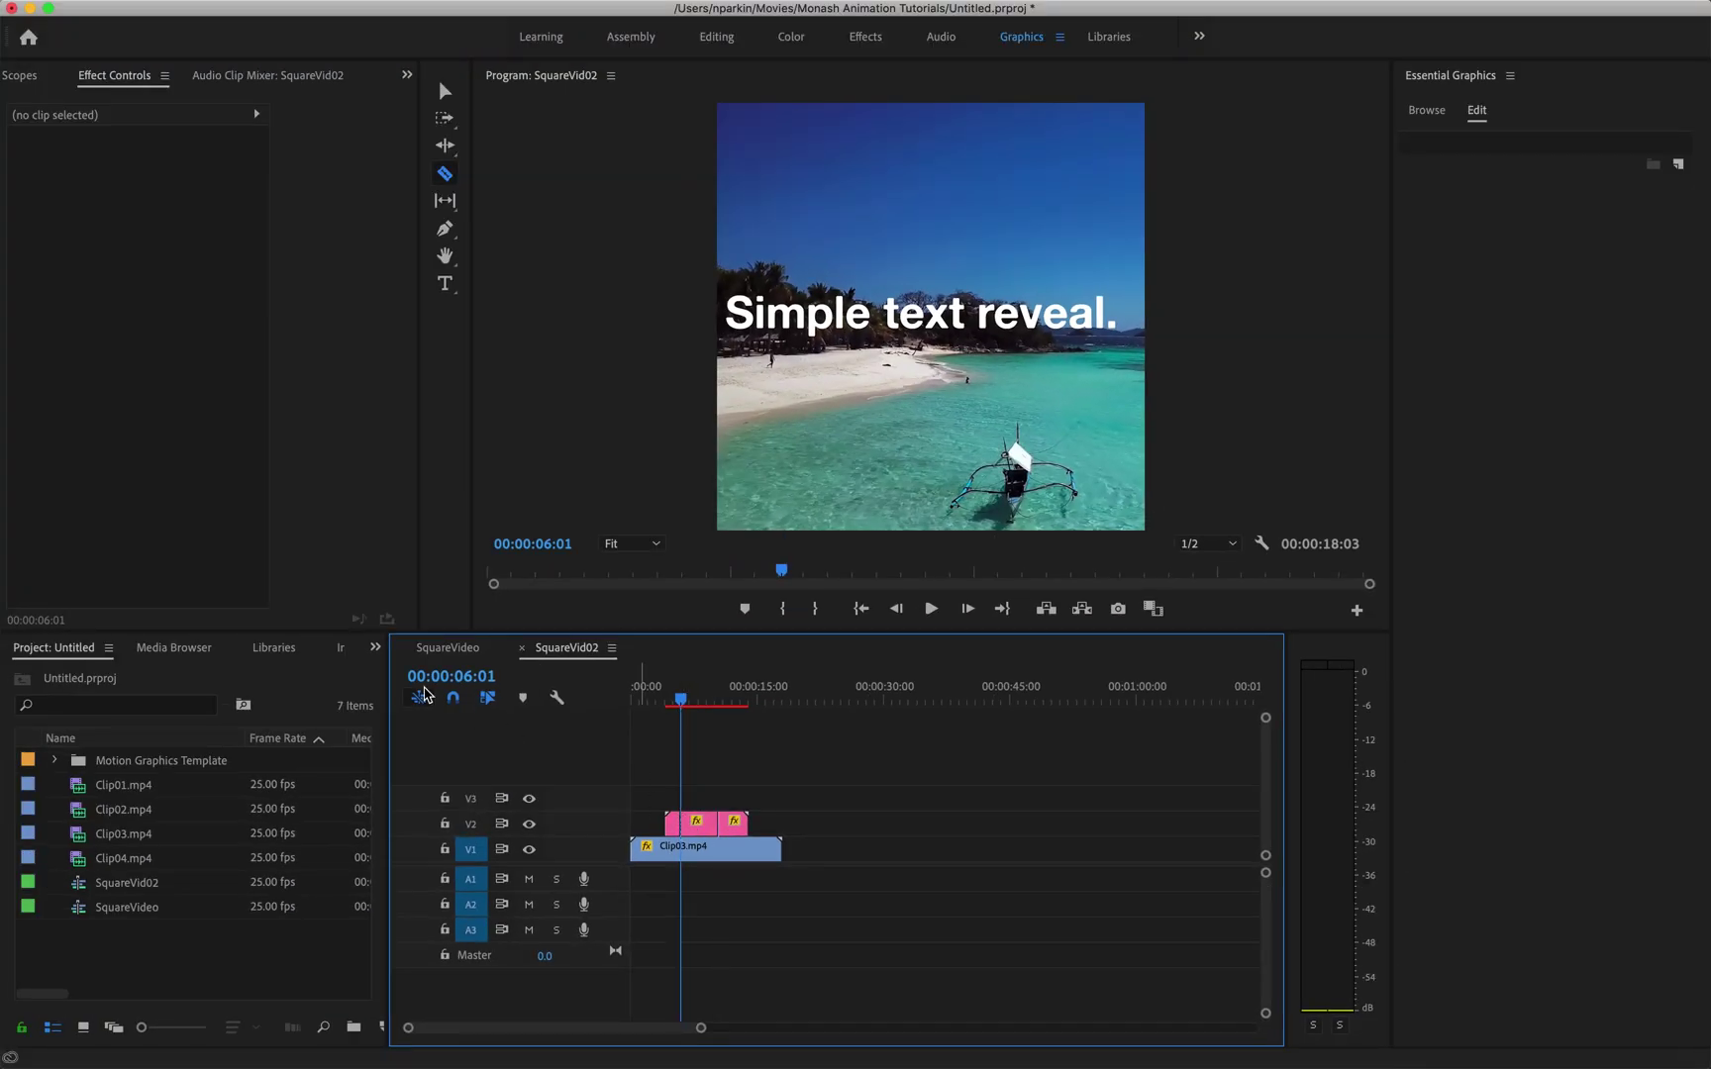
left_click(445, 91)
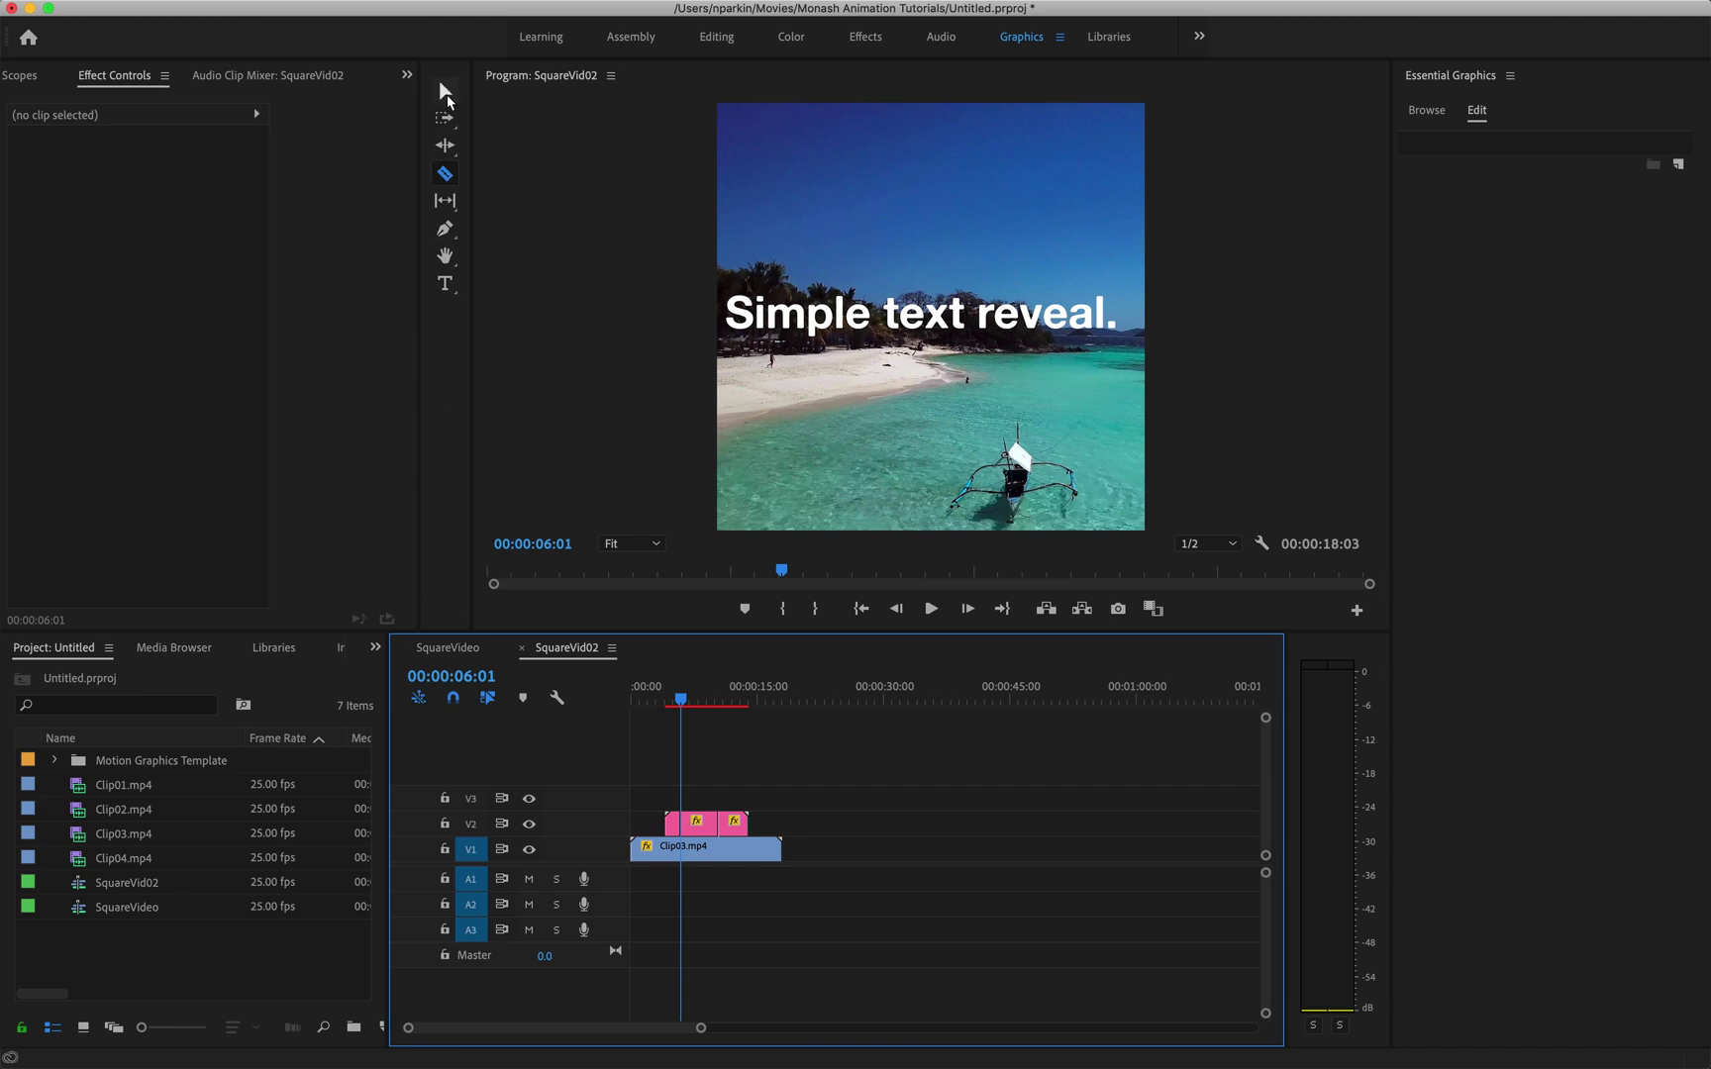
left_click(708, 828)
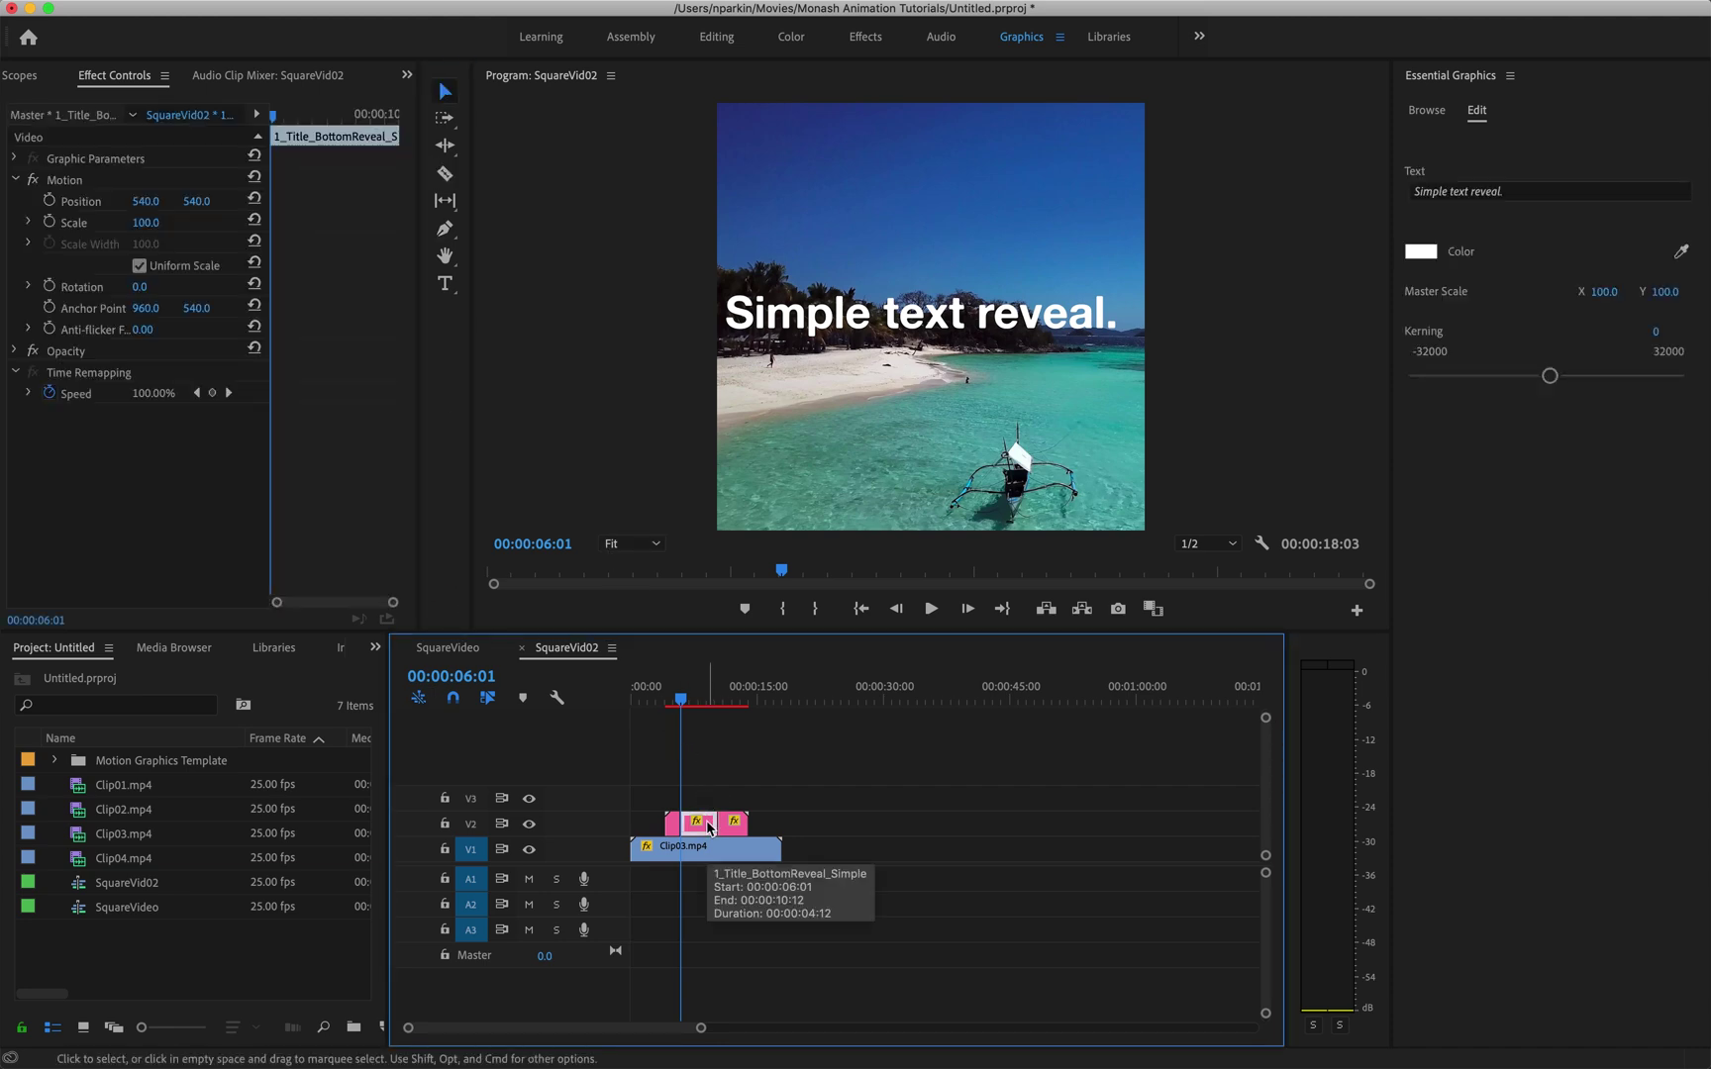
key("Delete")
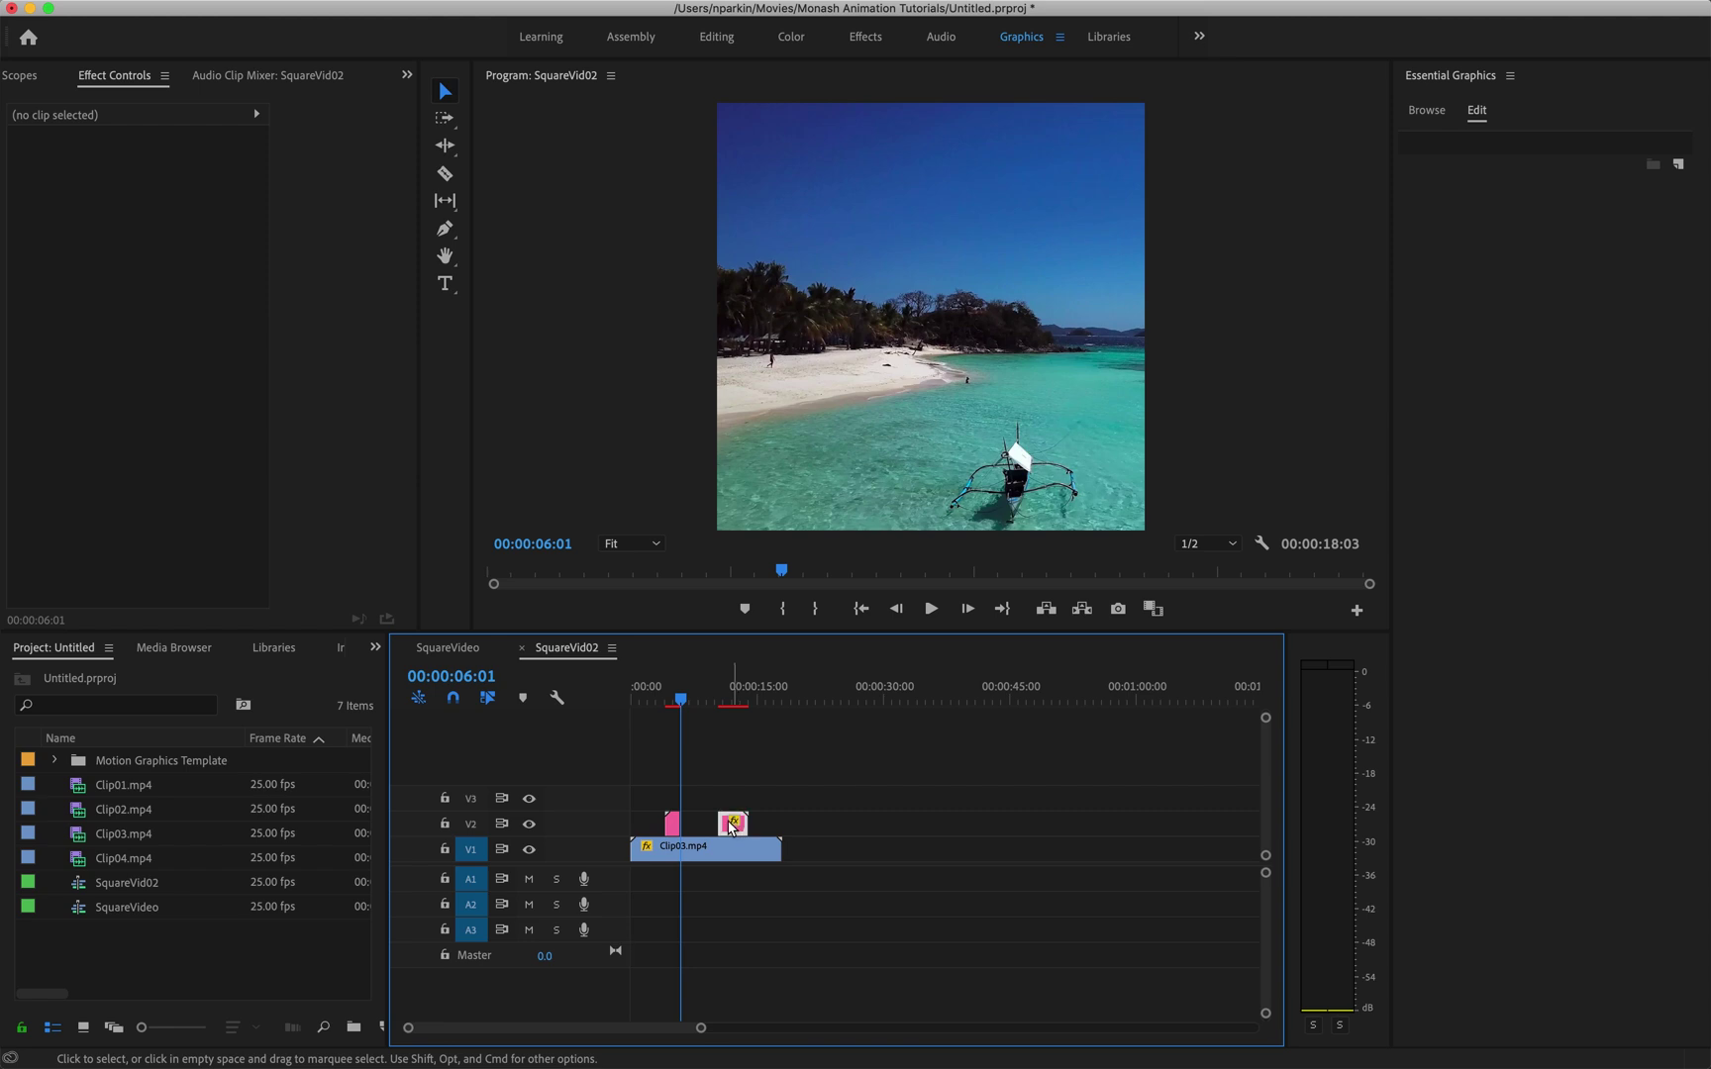
Slide the remaining title left to close the gap, preview it, and lengthen the clip
left_click_drag(727, 827, 691, 825)
left_click(666, 701)
left_click(668, 849)
key("space")
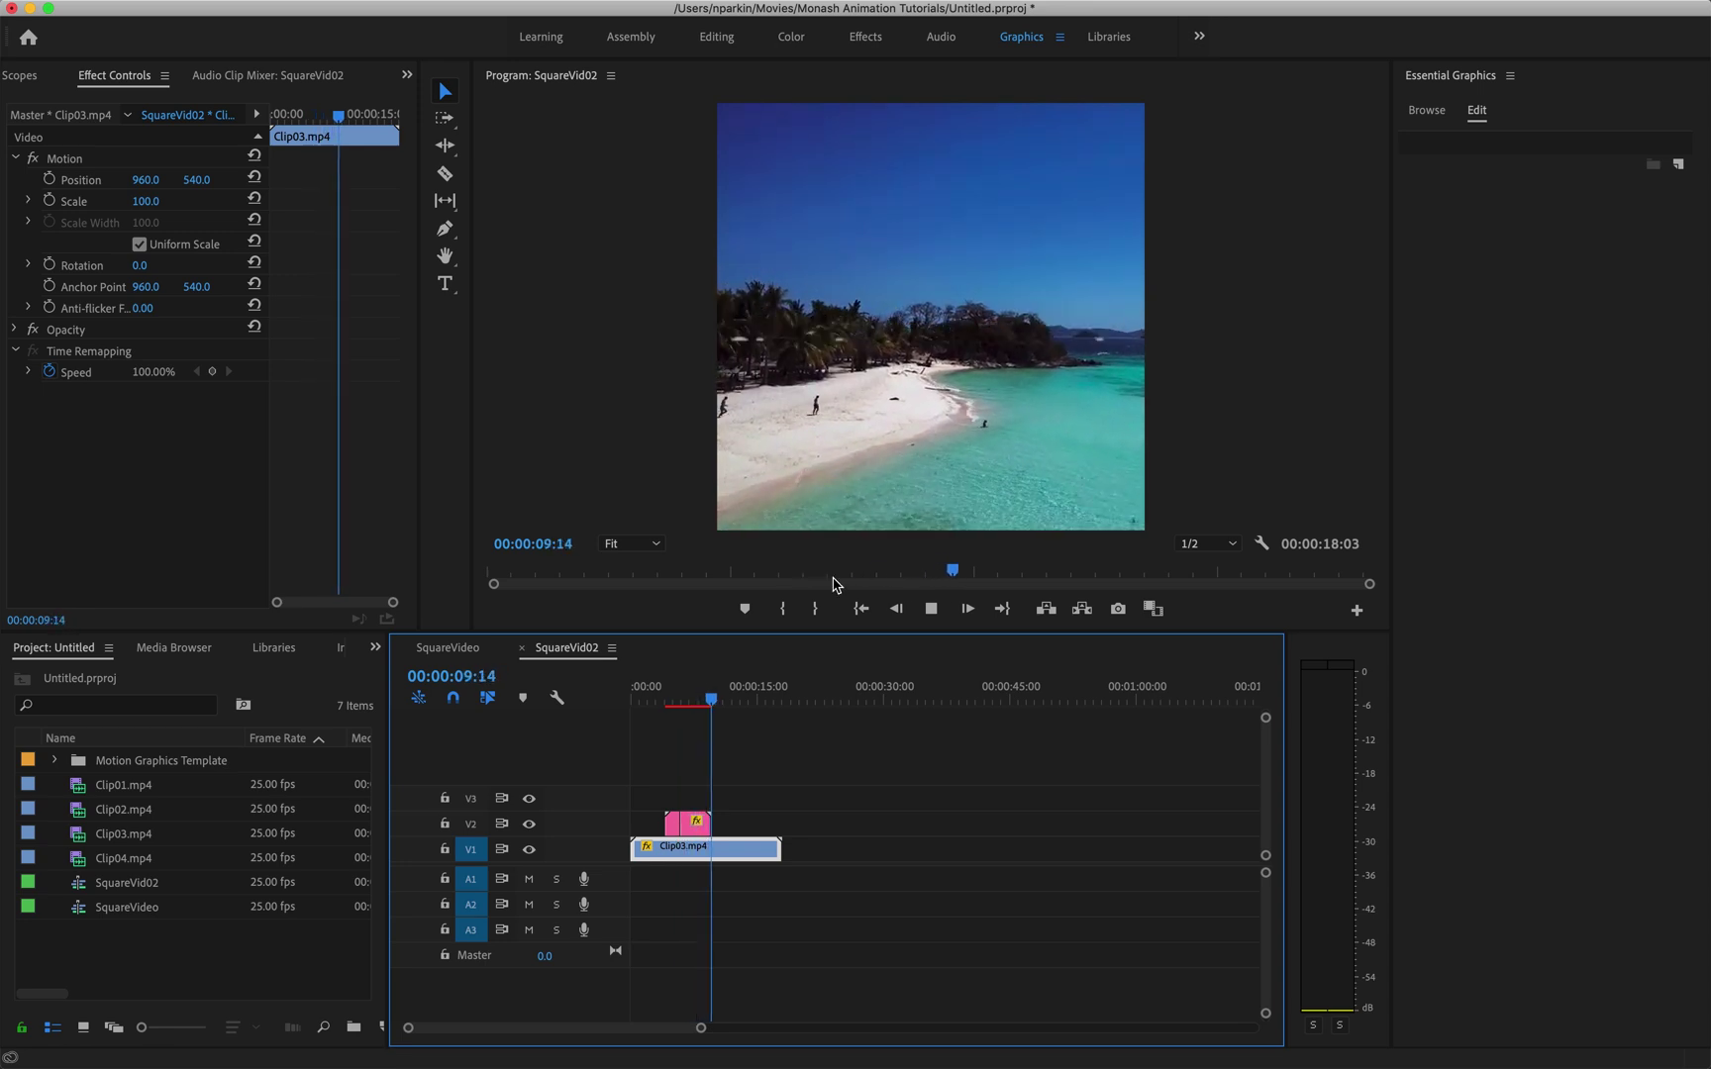
key("space")
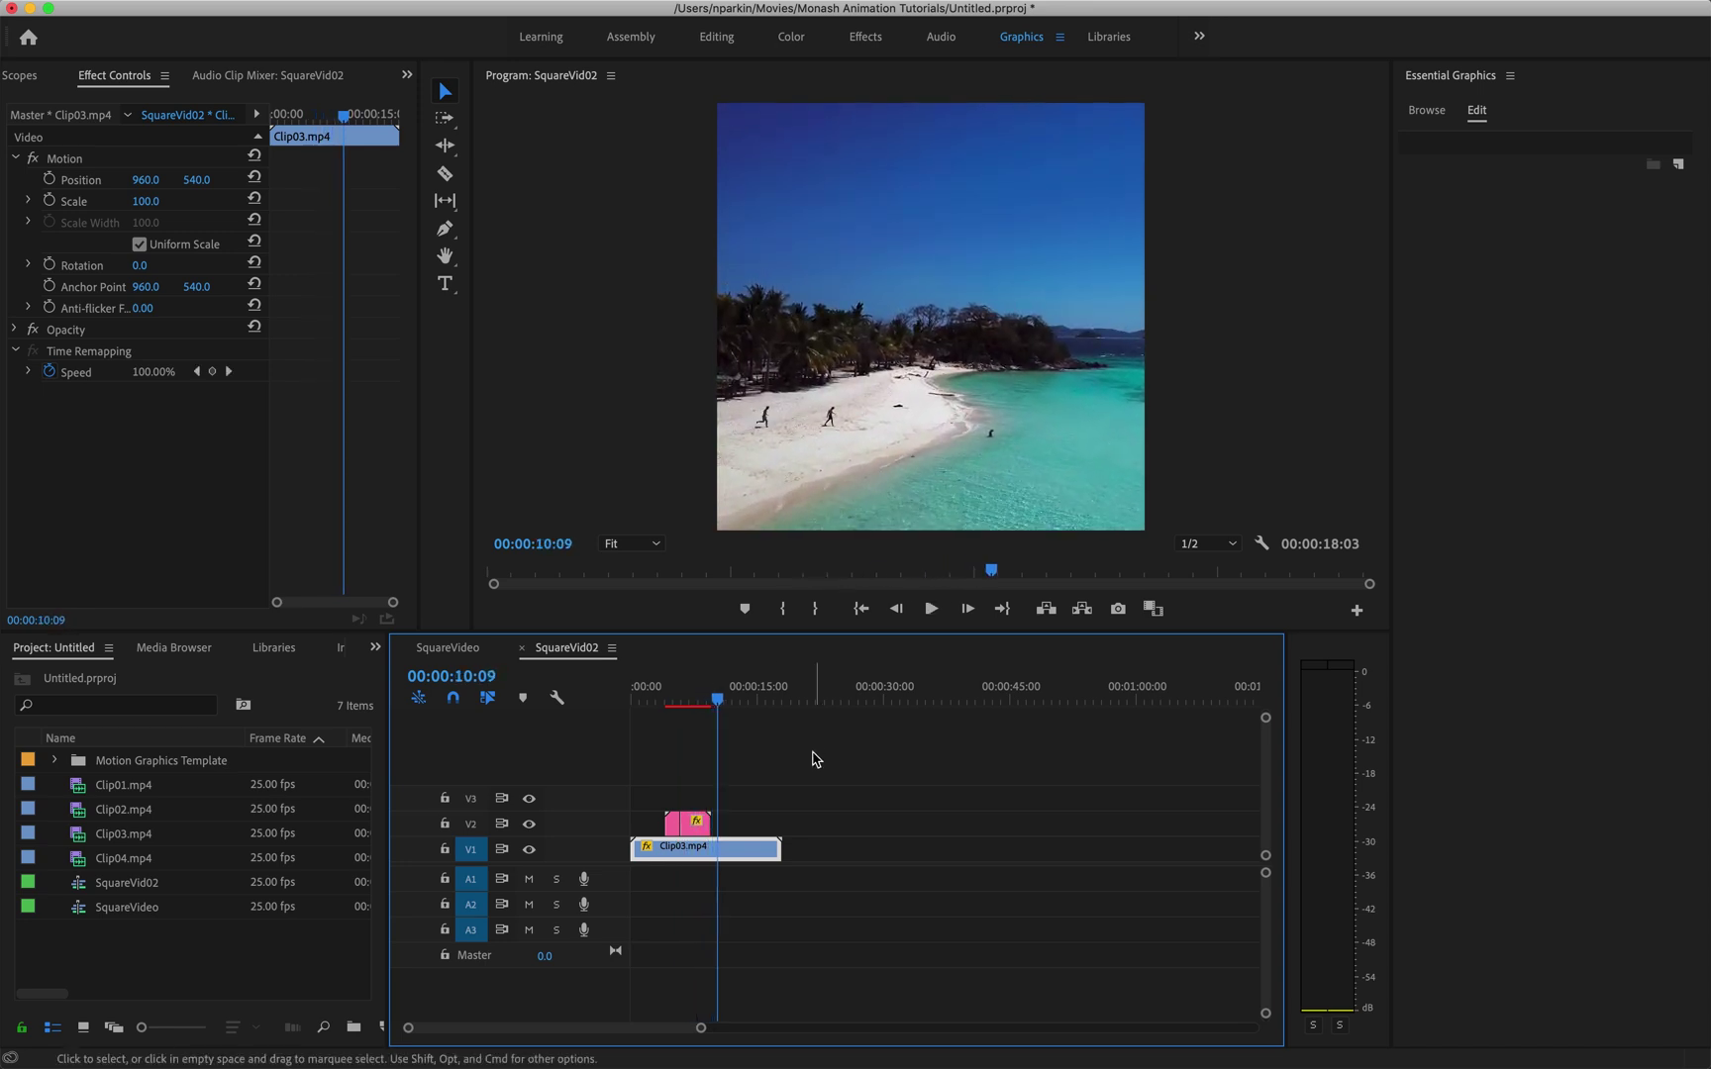
key("super+z")
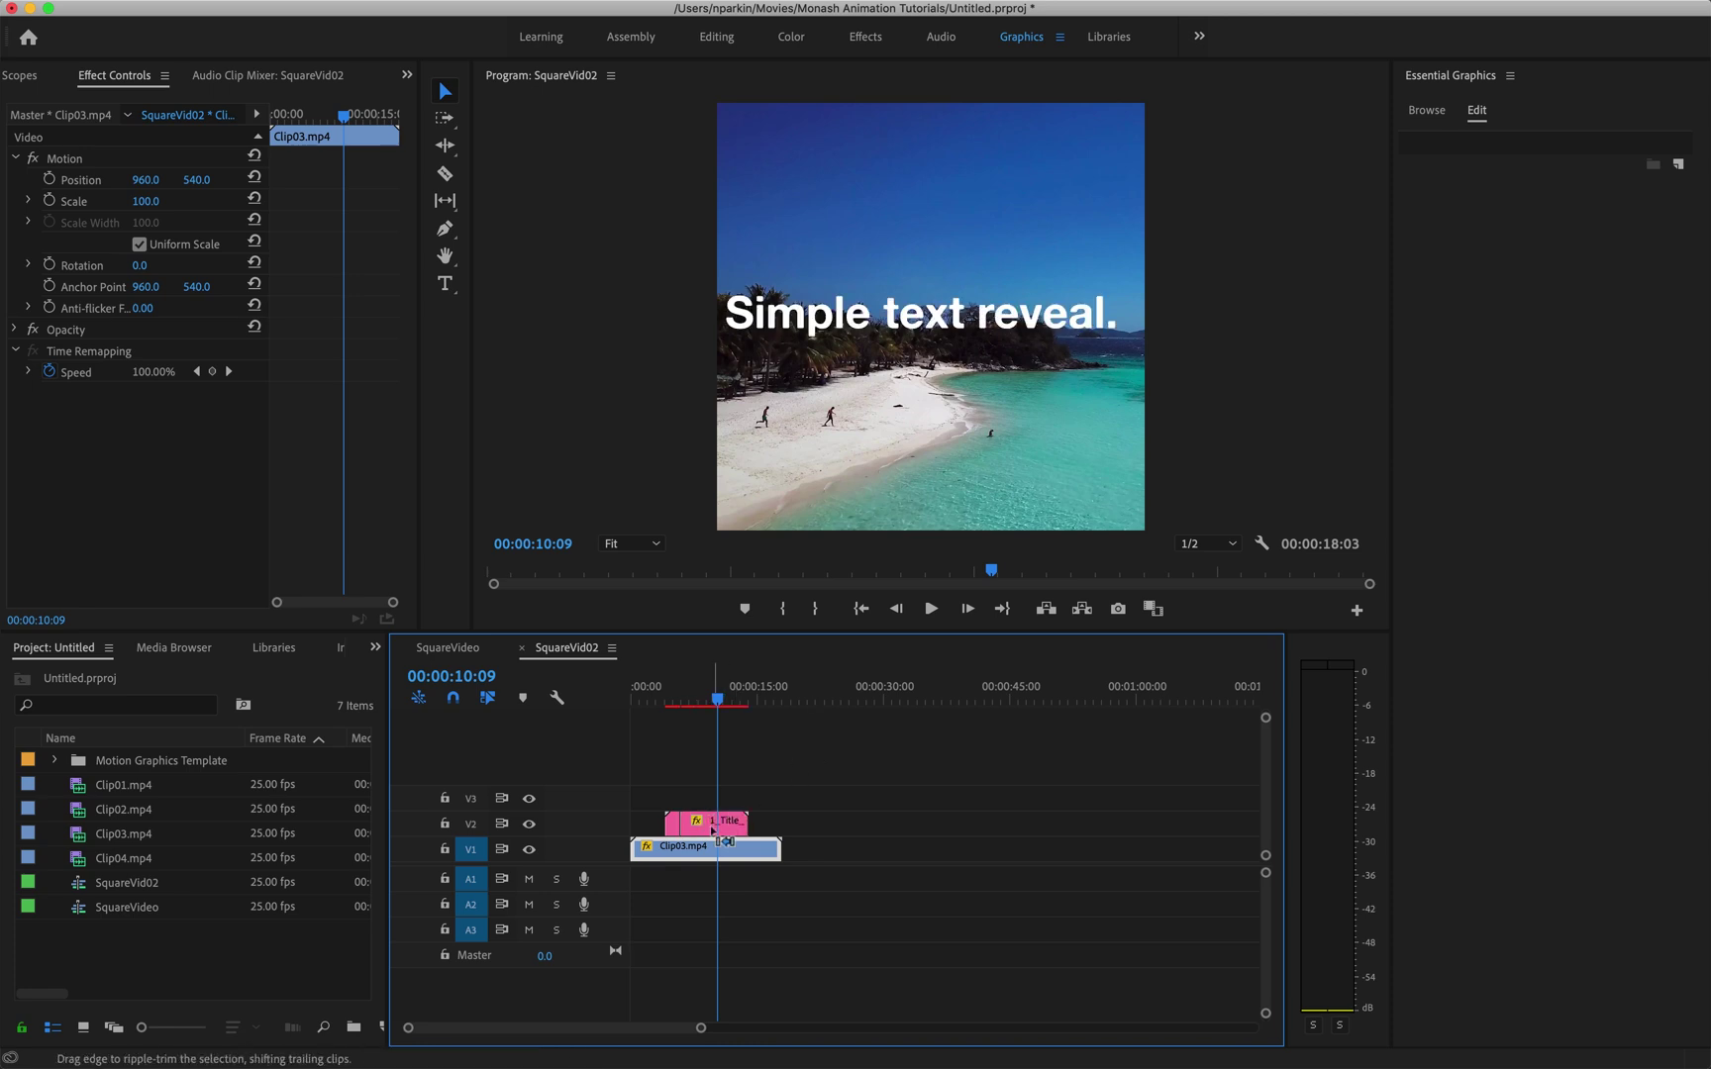
Replace the V2 title's text with 'WELCOME TO' and set its Master Scale to 92
key("shift+Left")
key("shift+Left")
key("shift+Left")
key("shift+Left")
key("shift+Left")
key("shift+Left")
key("shift+Left")
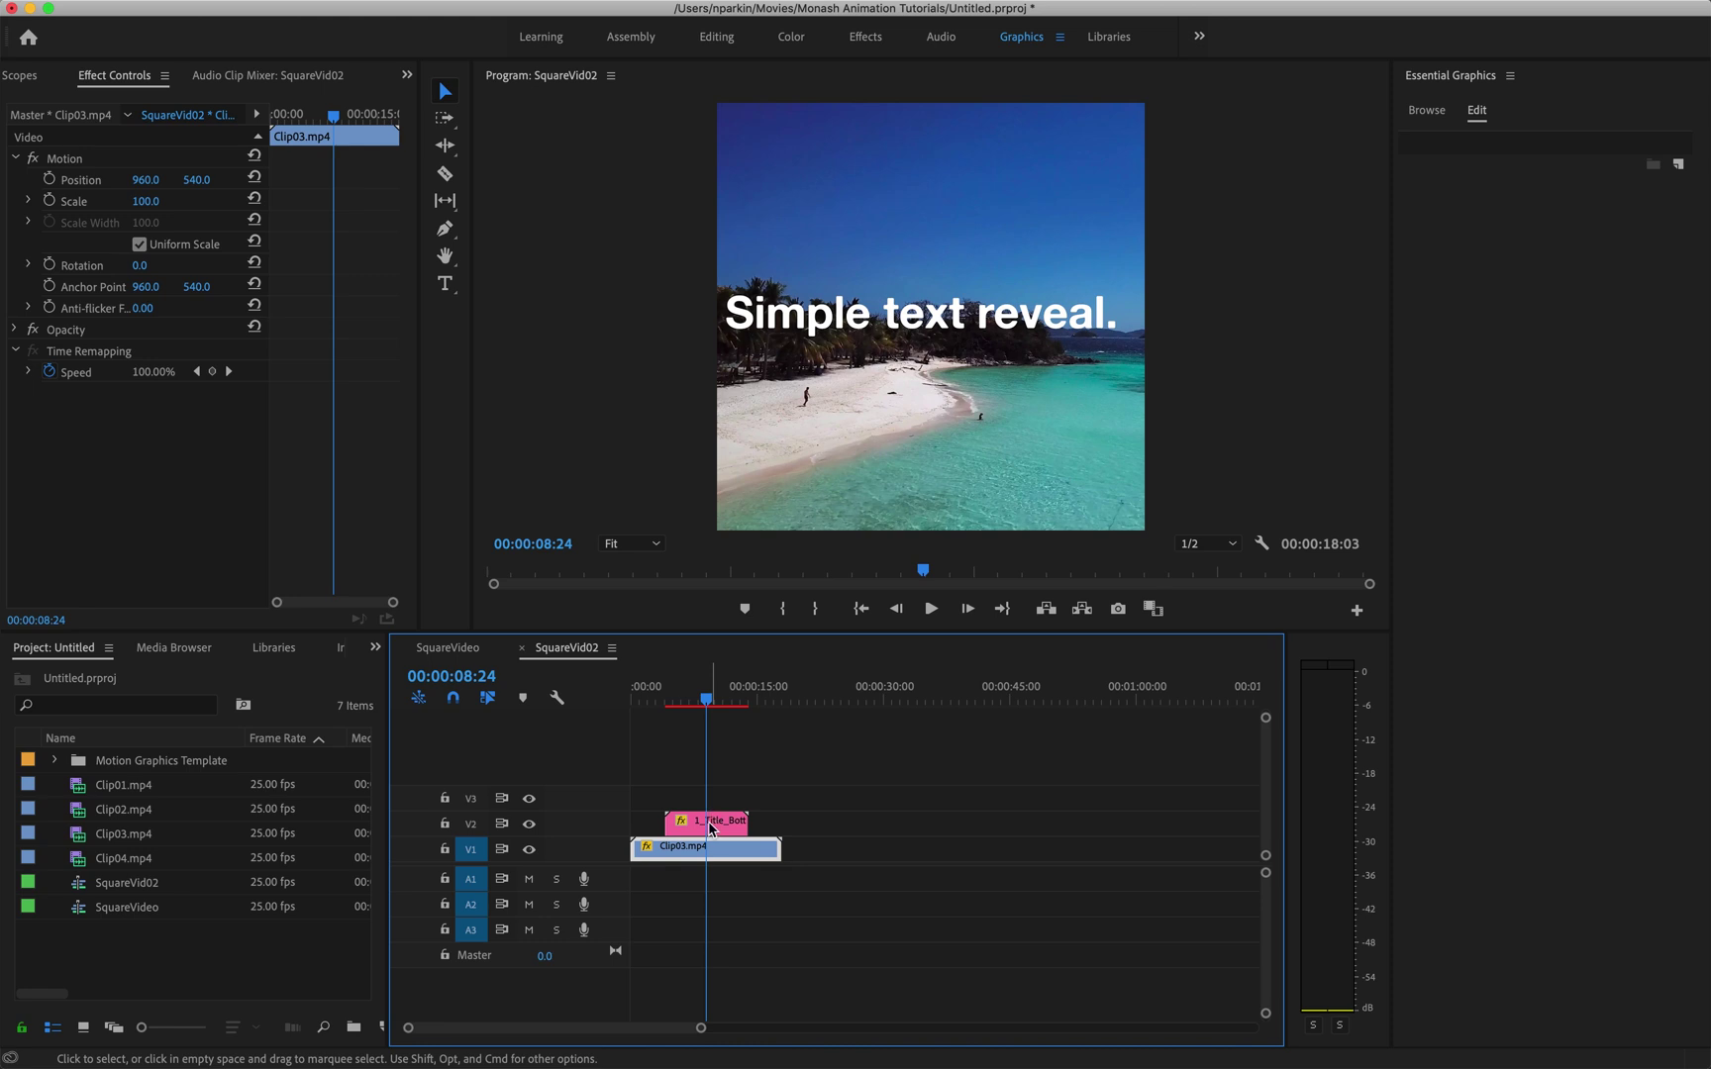
left_click(709, 830)
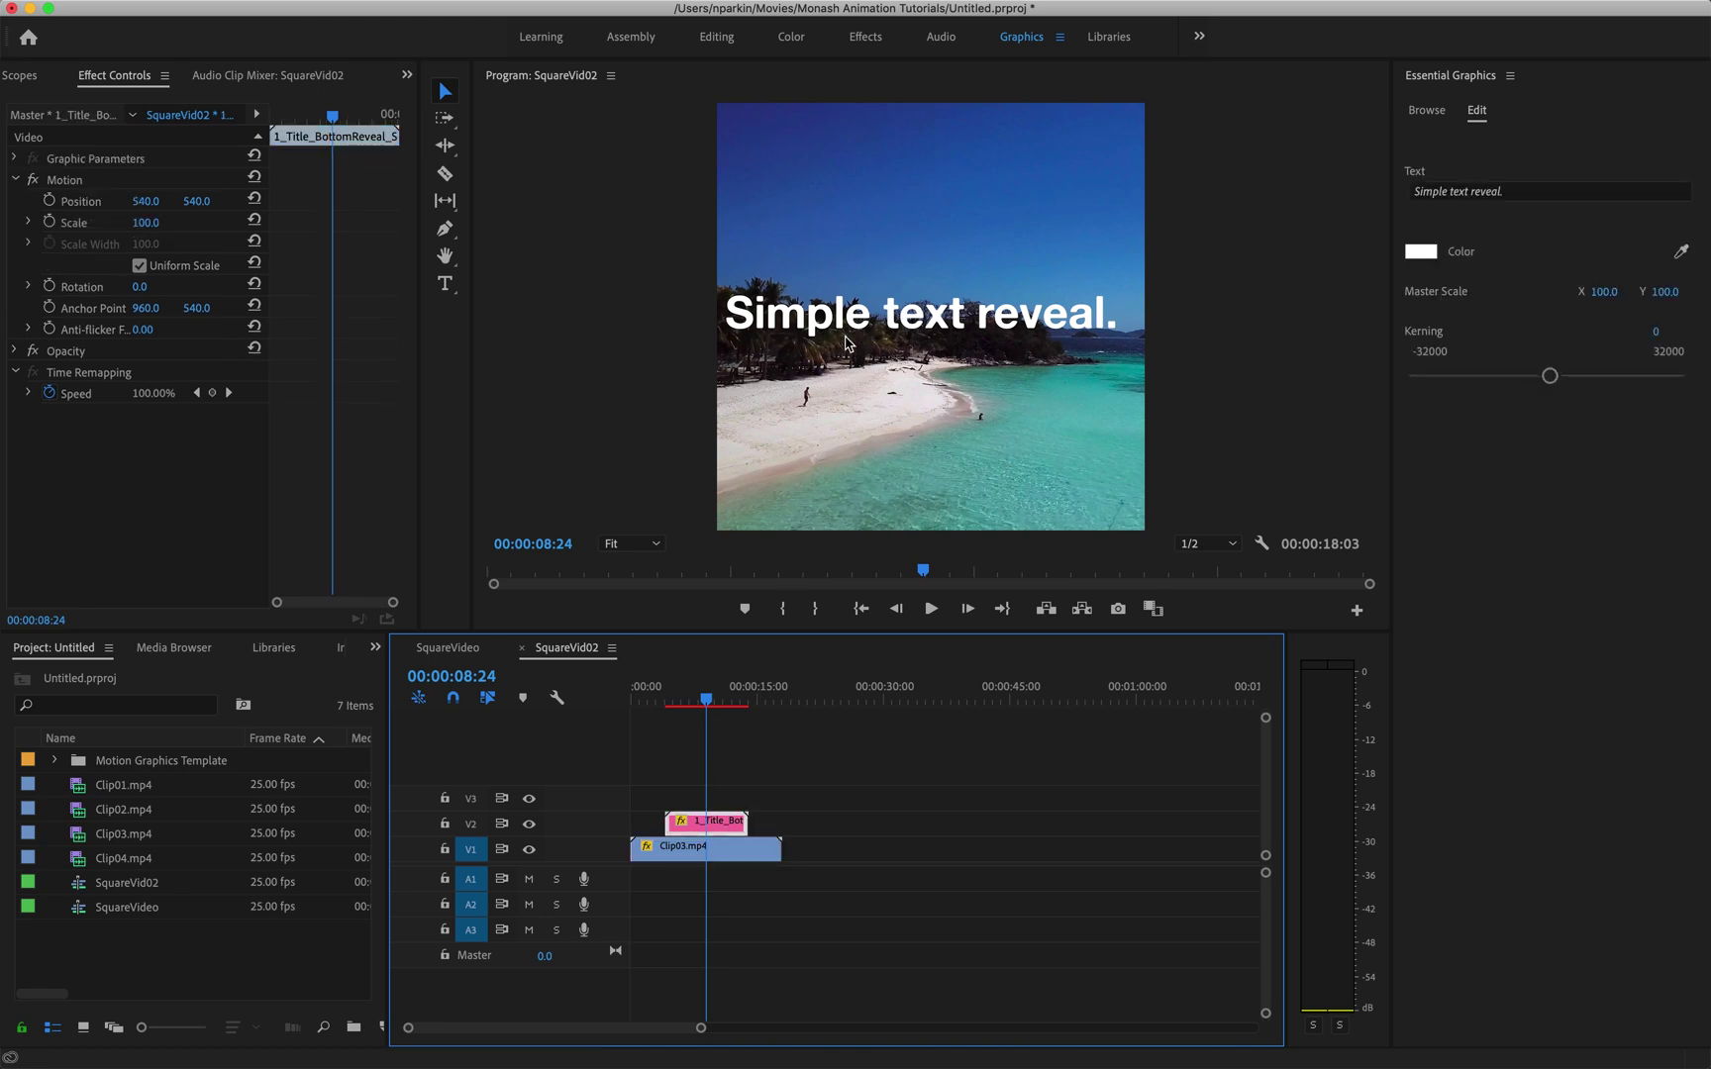
left_click(714, 765)
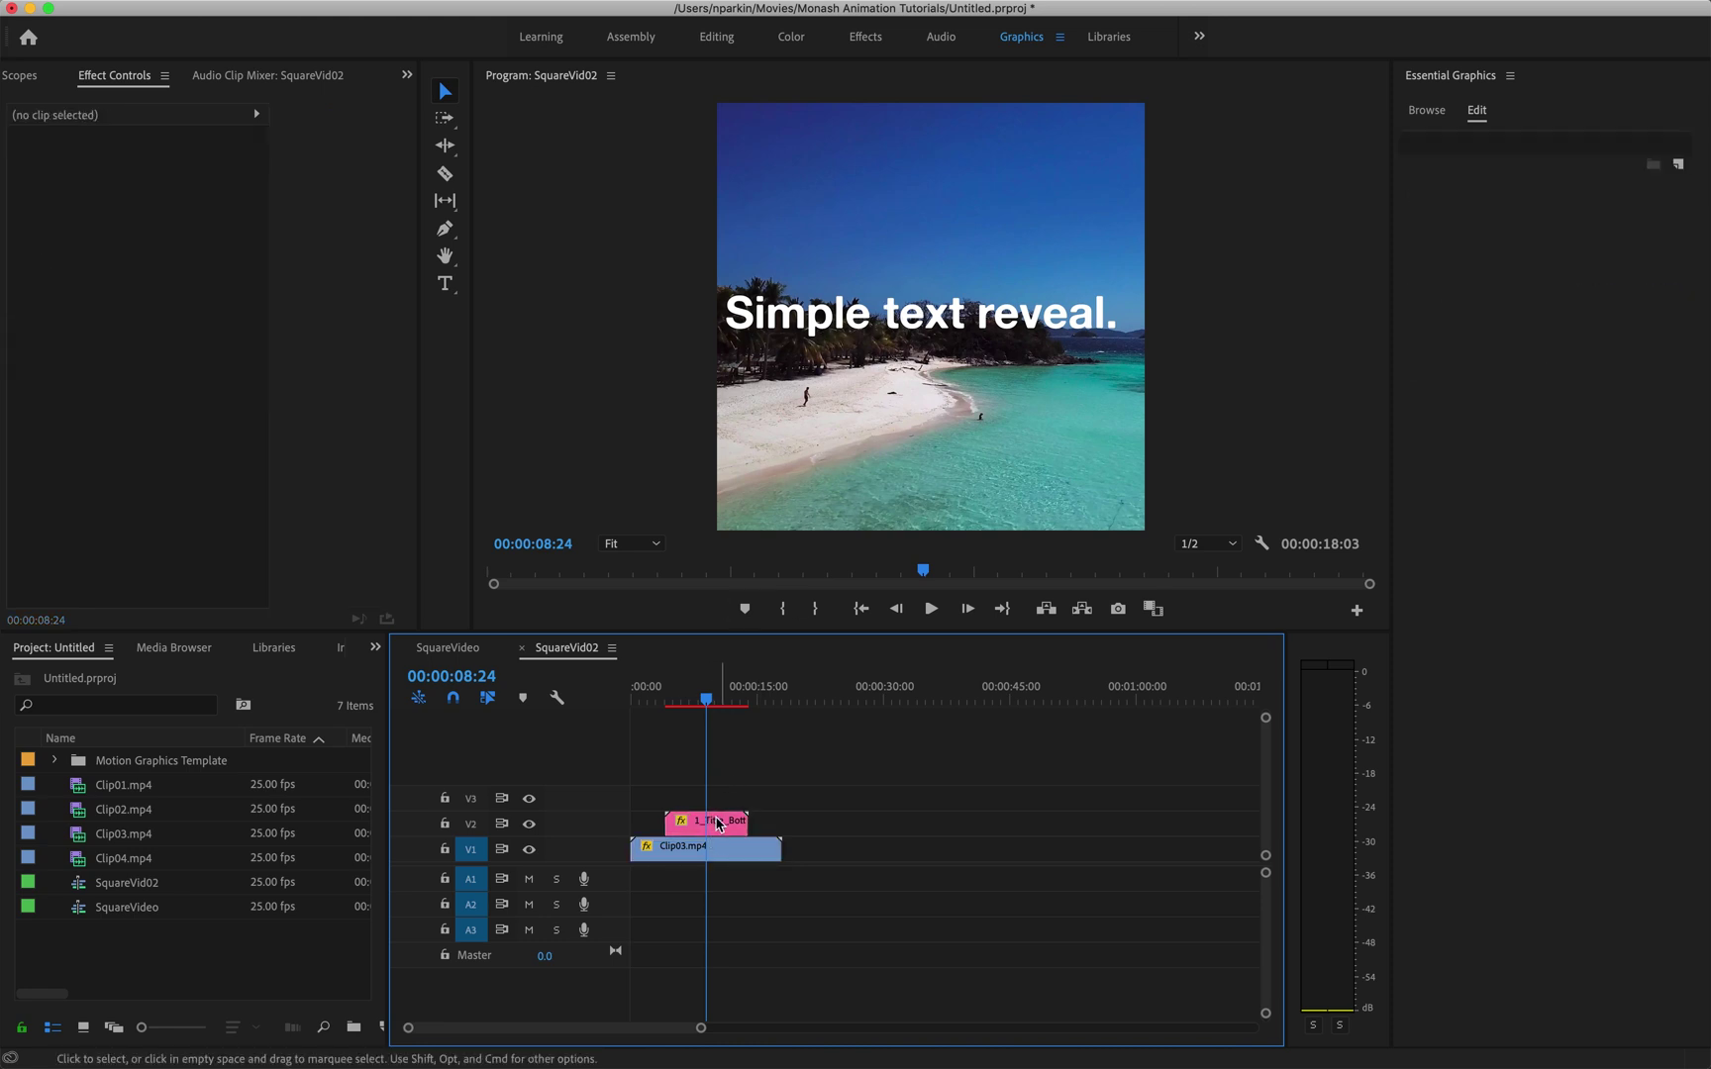
left_click(717, 825)
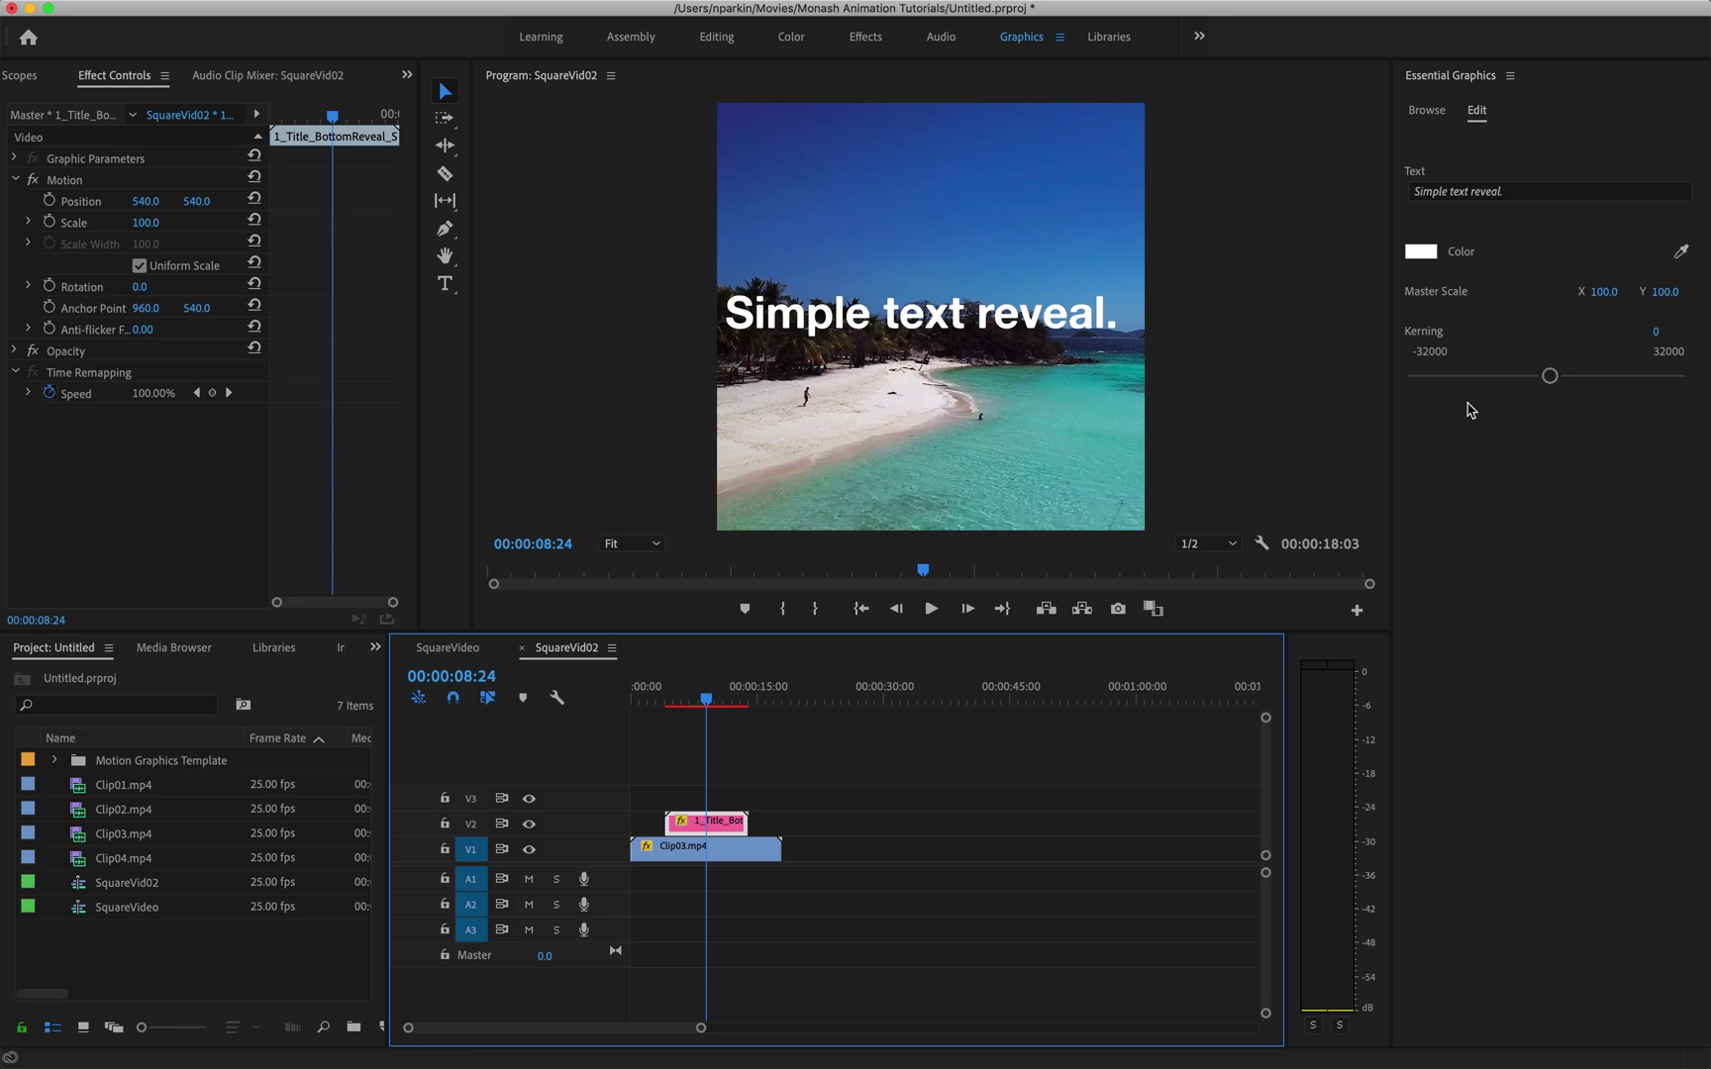
triple_click(1467, 195)
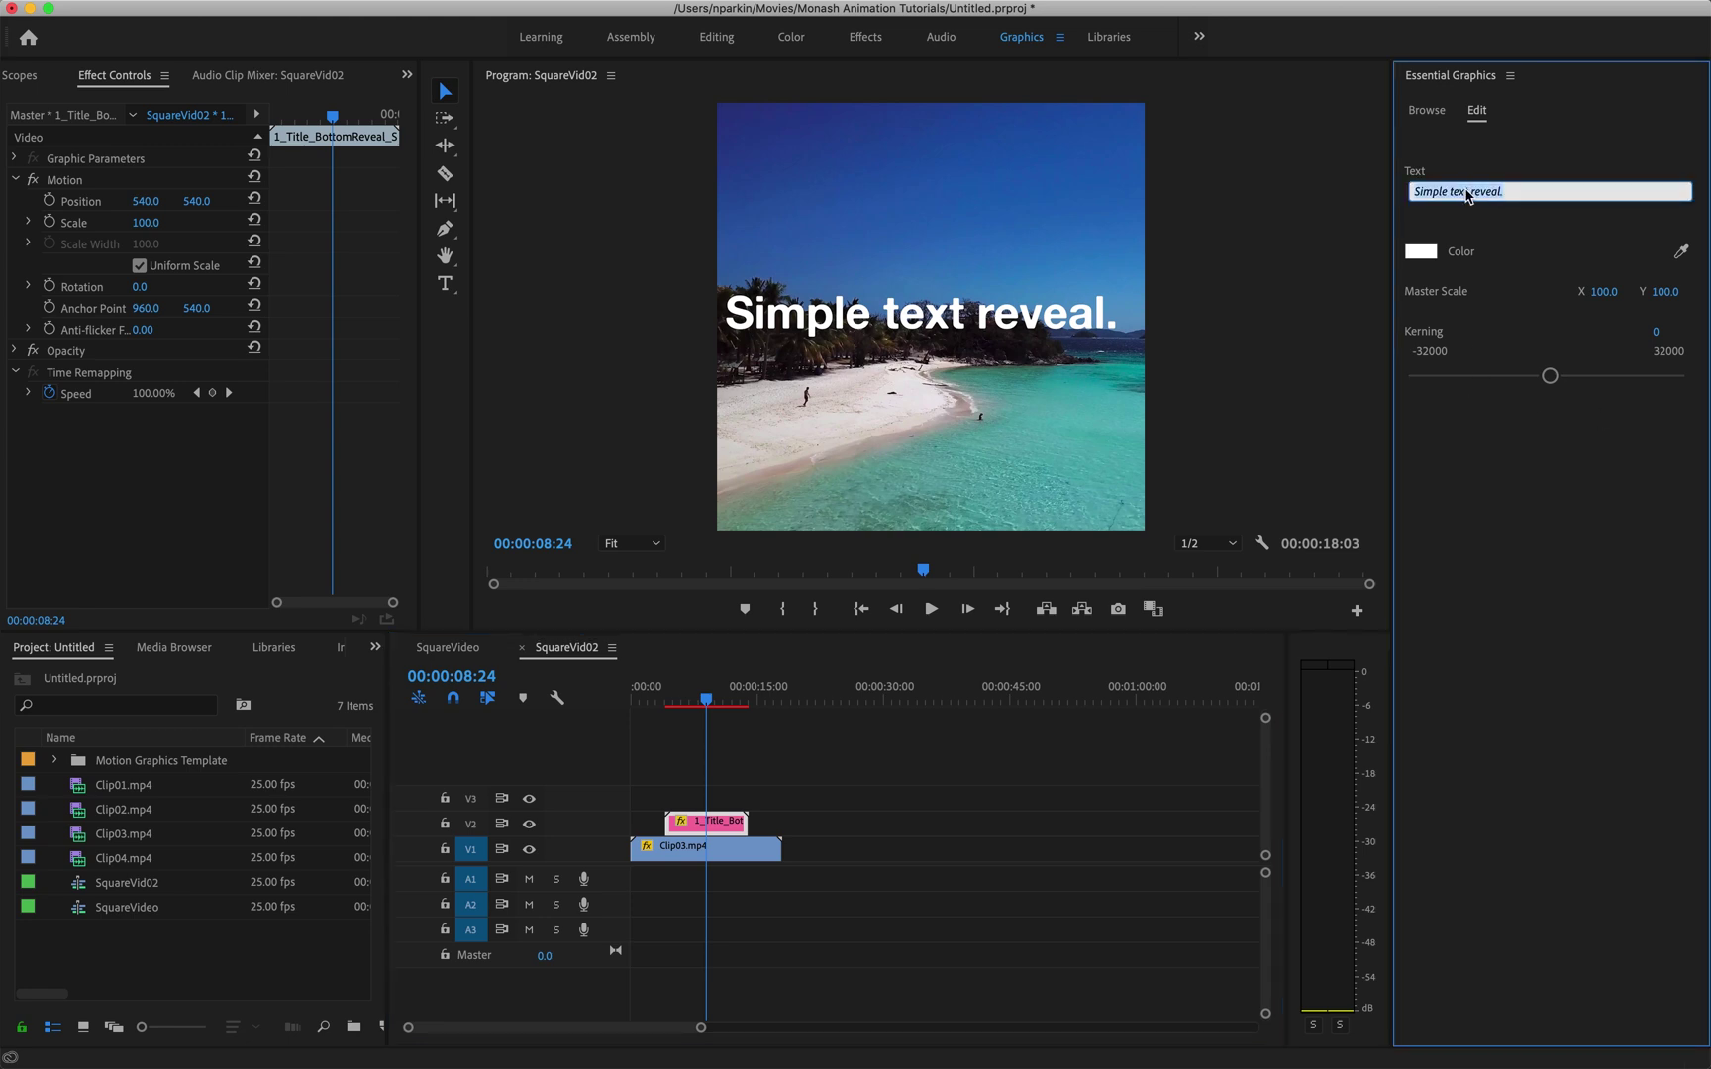
type("WELCOME TO")
left_click(1482, 459)
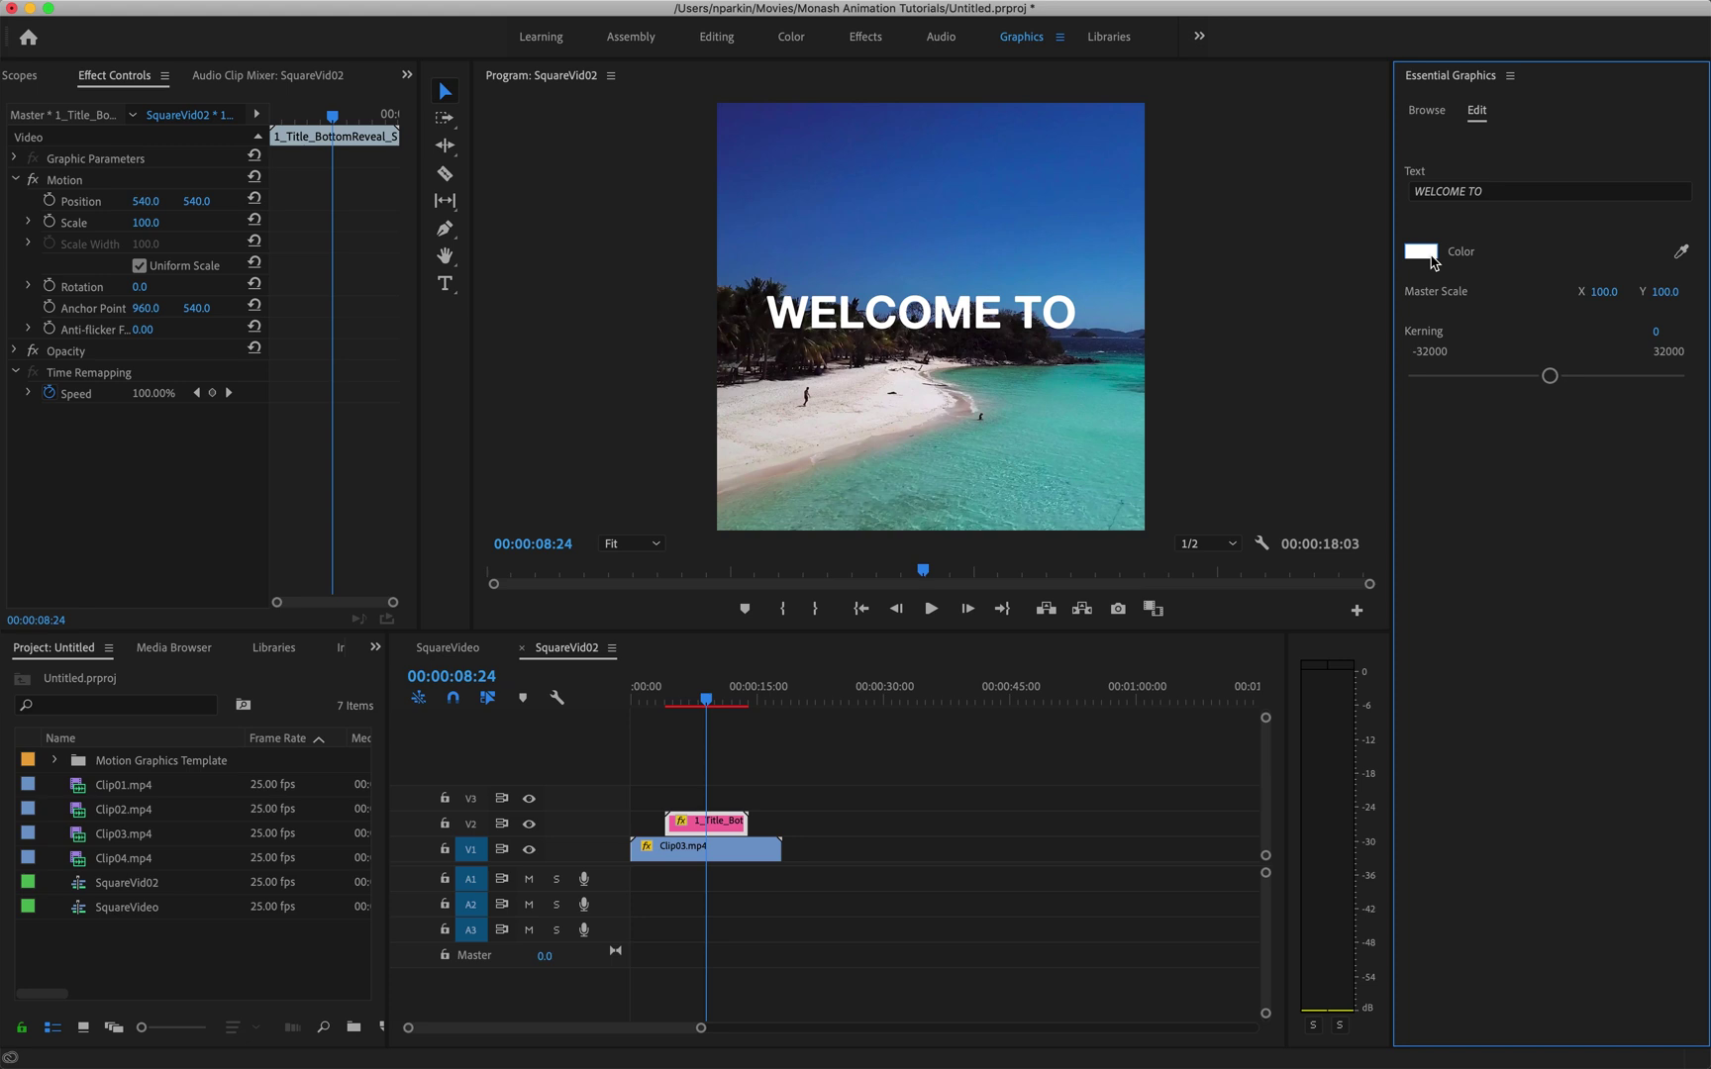
mouse_move(1603, 296)
left_mouse_down()
mouse_move(1564, 297)
mouse_move(1622, 297)
mouse_move(1563, 297)
mouse_move(1614, 297)
mouse_move(1596, 297)
left_mouse_up()
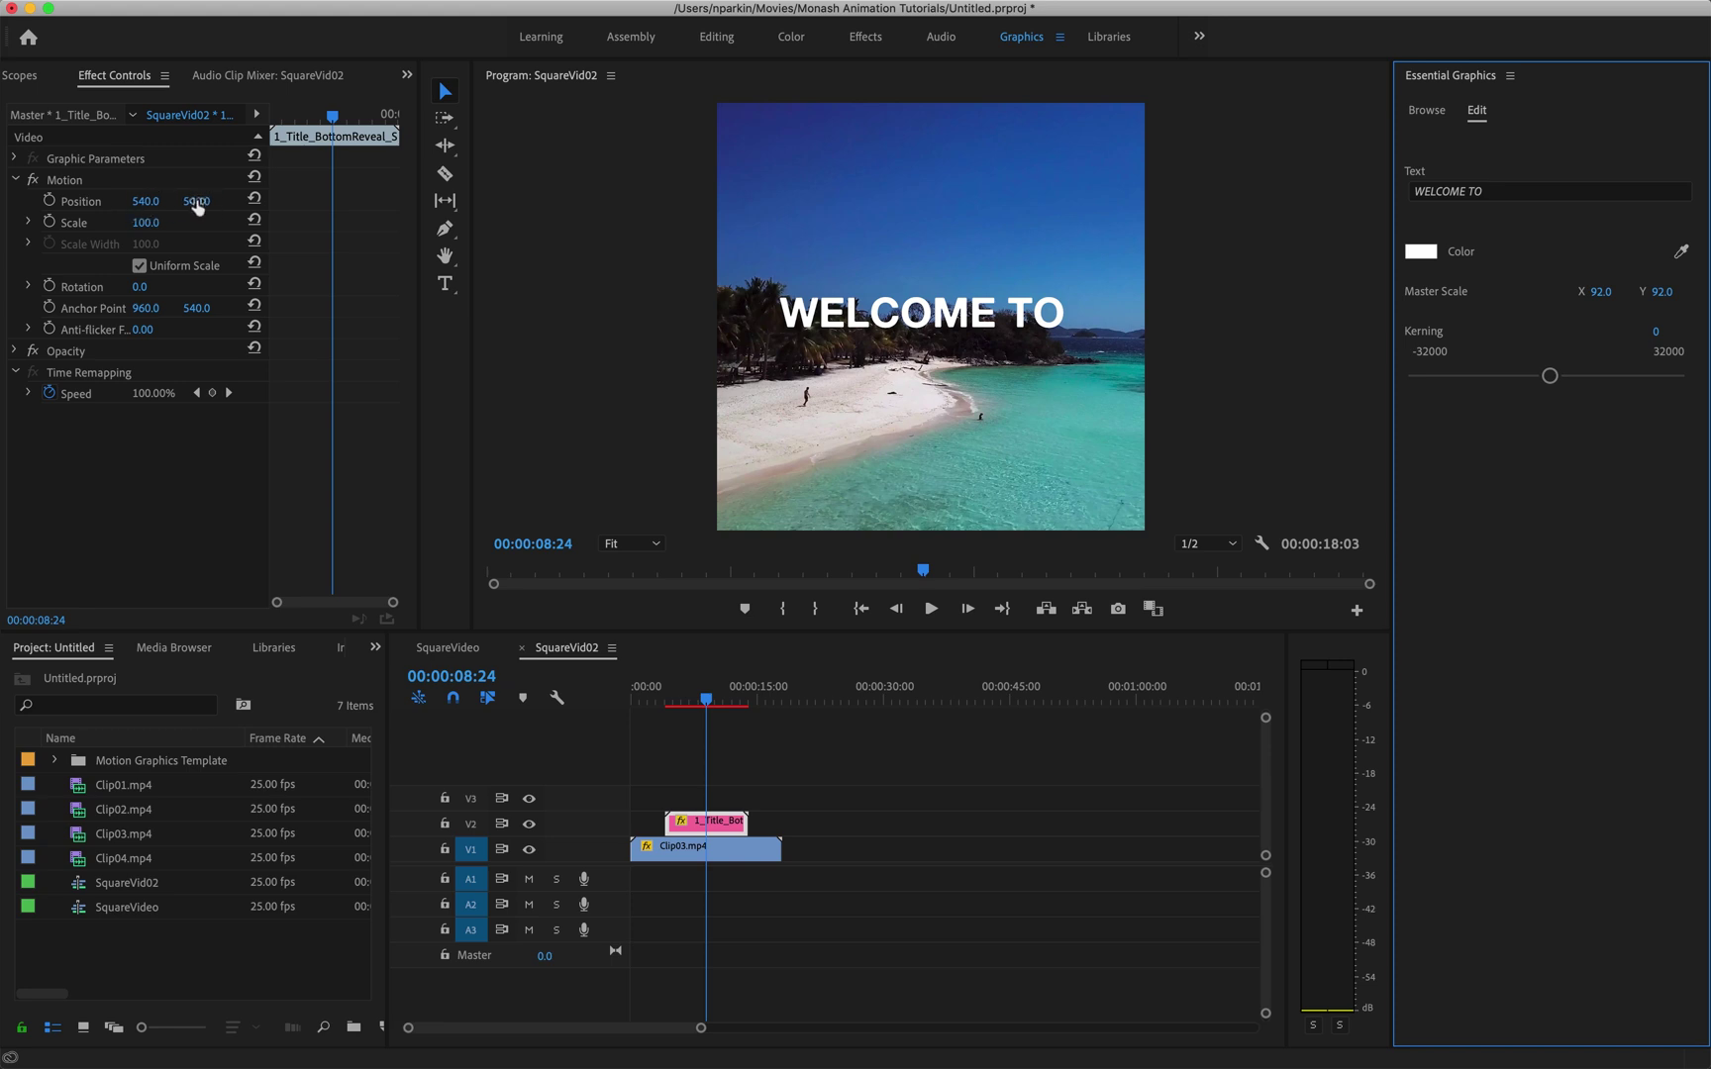
Set the WELCOME TO title's Motion Position to 562, 173 near the top of the frame
left_click(147, 201)
left_click_drag(147, 202, 104, 202)
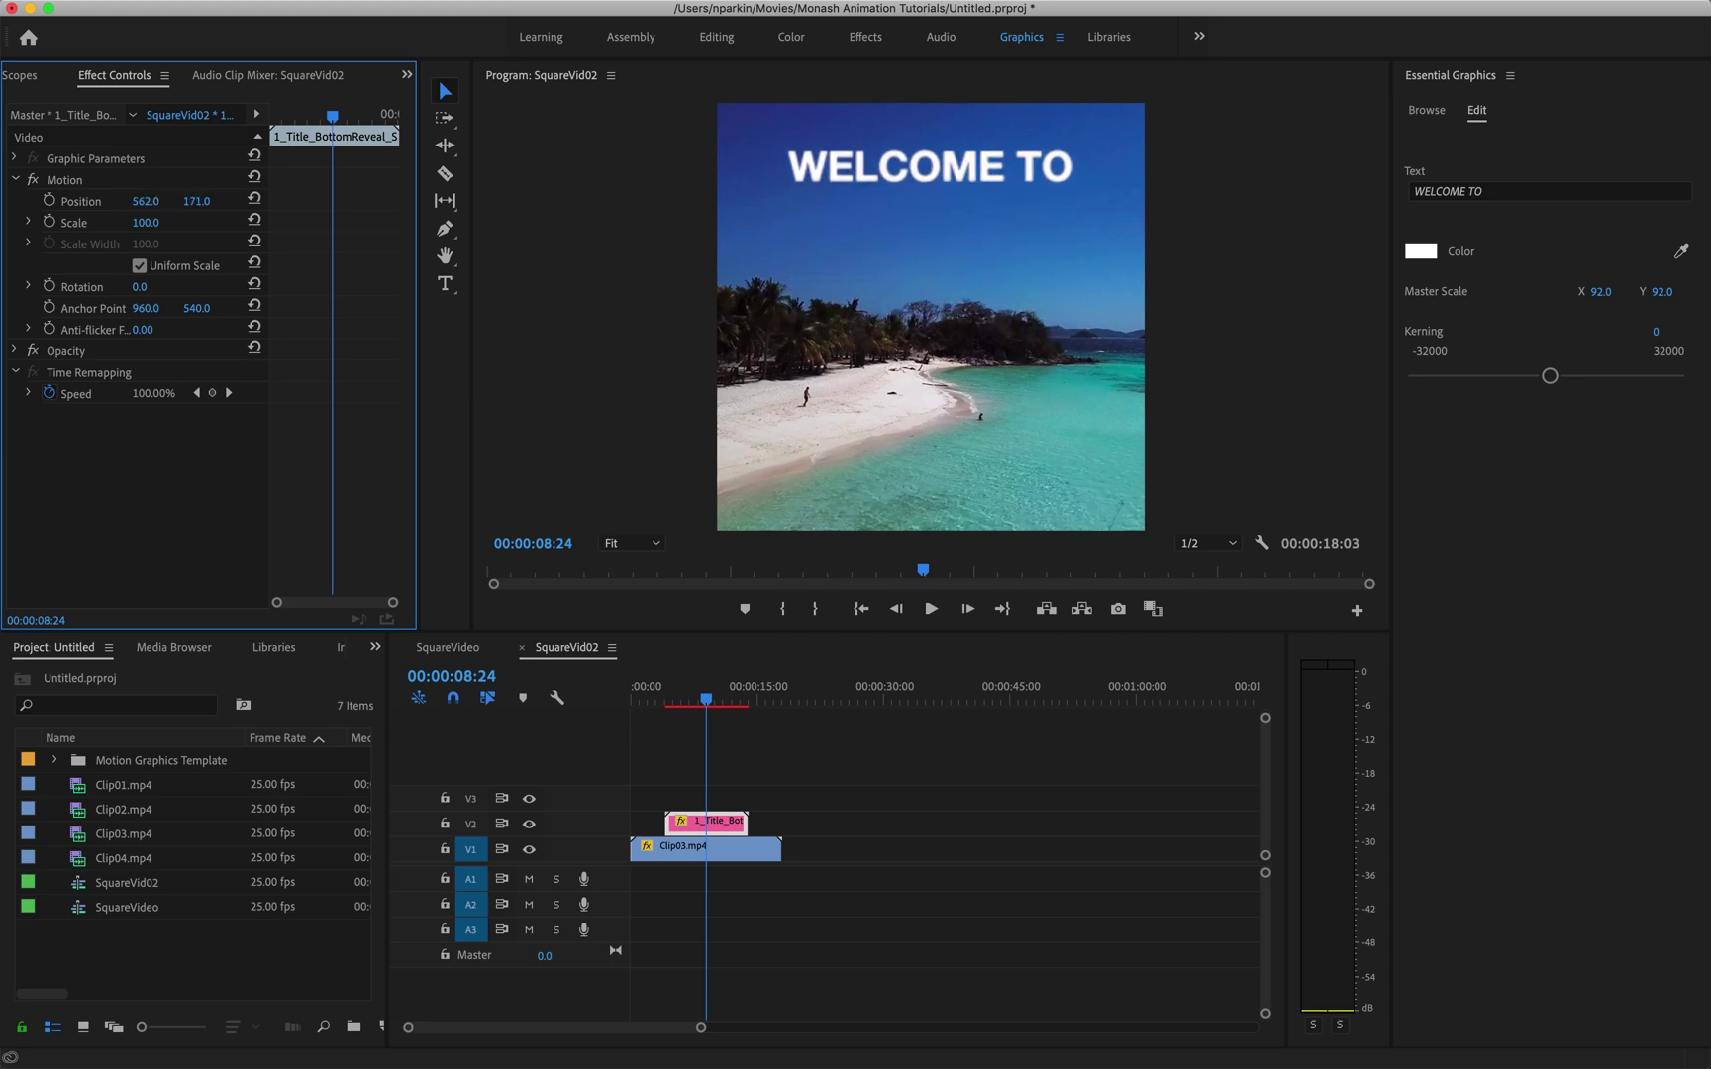
left_click_drag(196, 201, 205, 203)
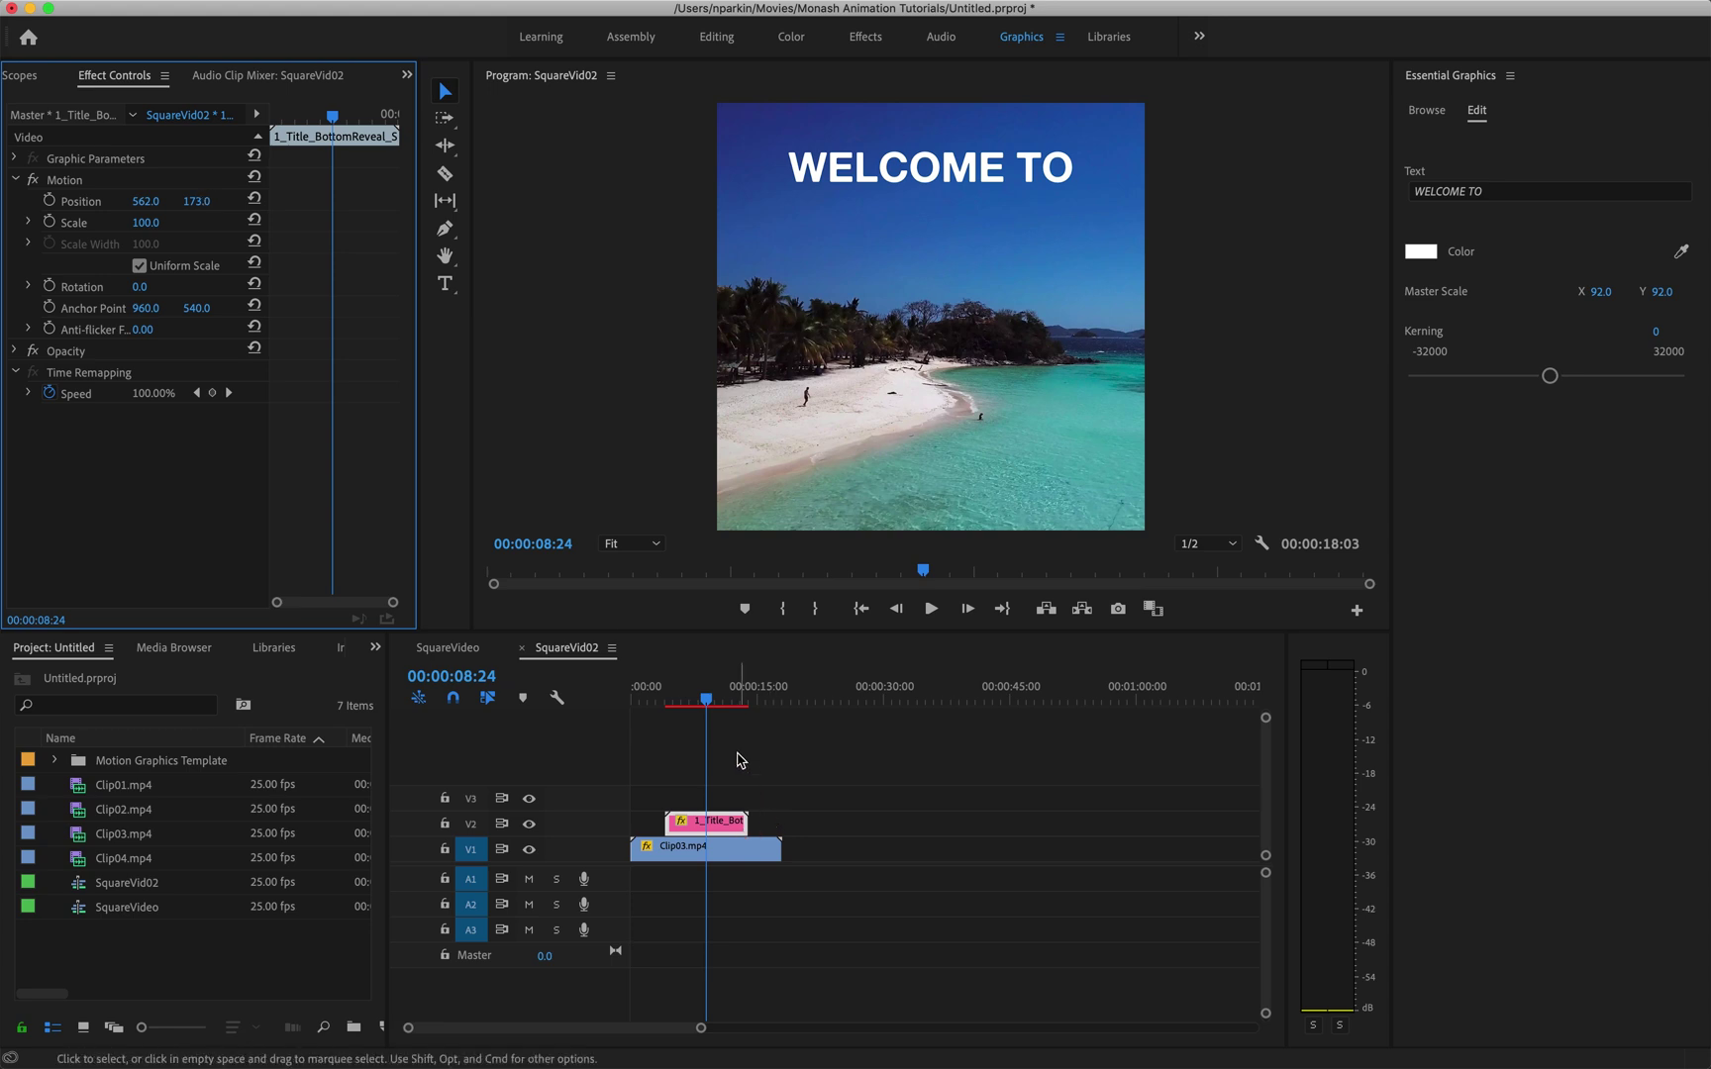
left_click(717, 793)
left_click(720, 833)
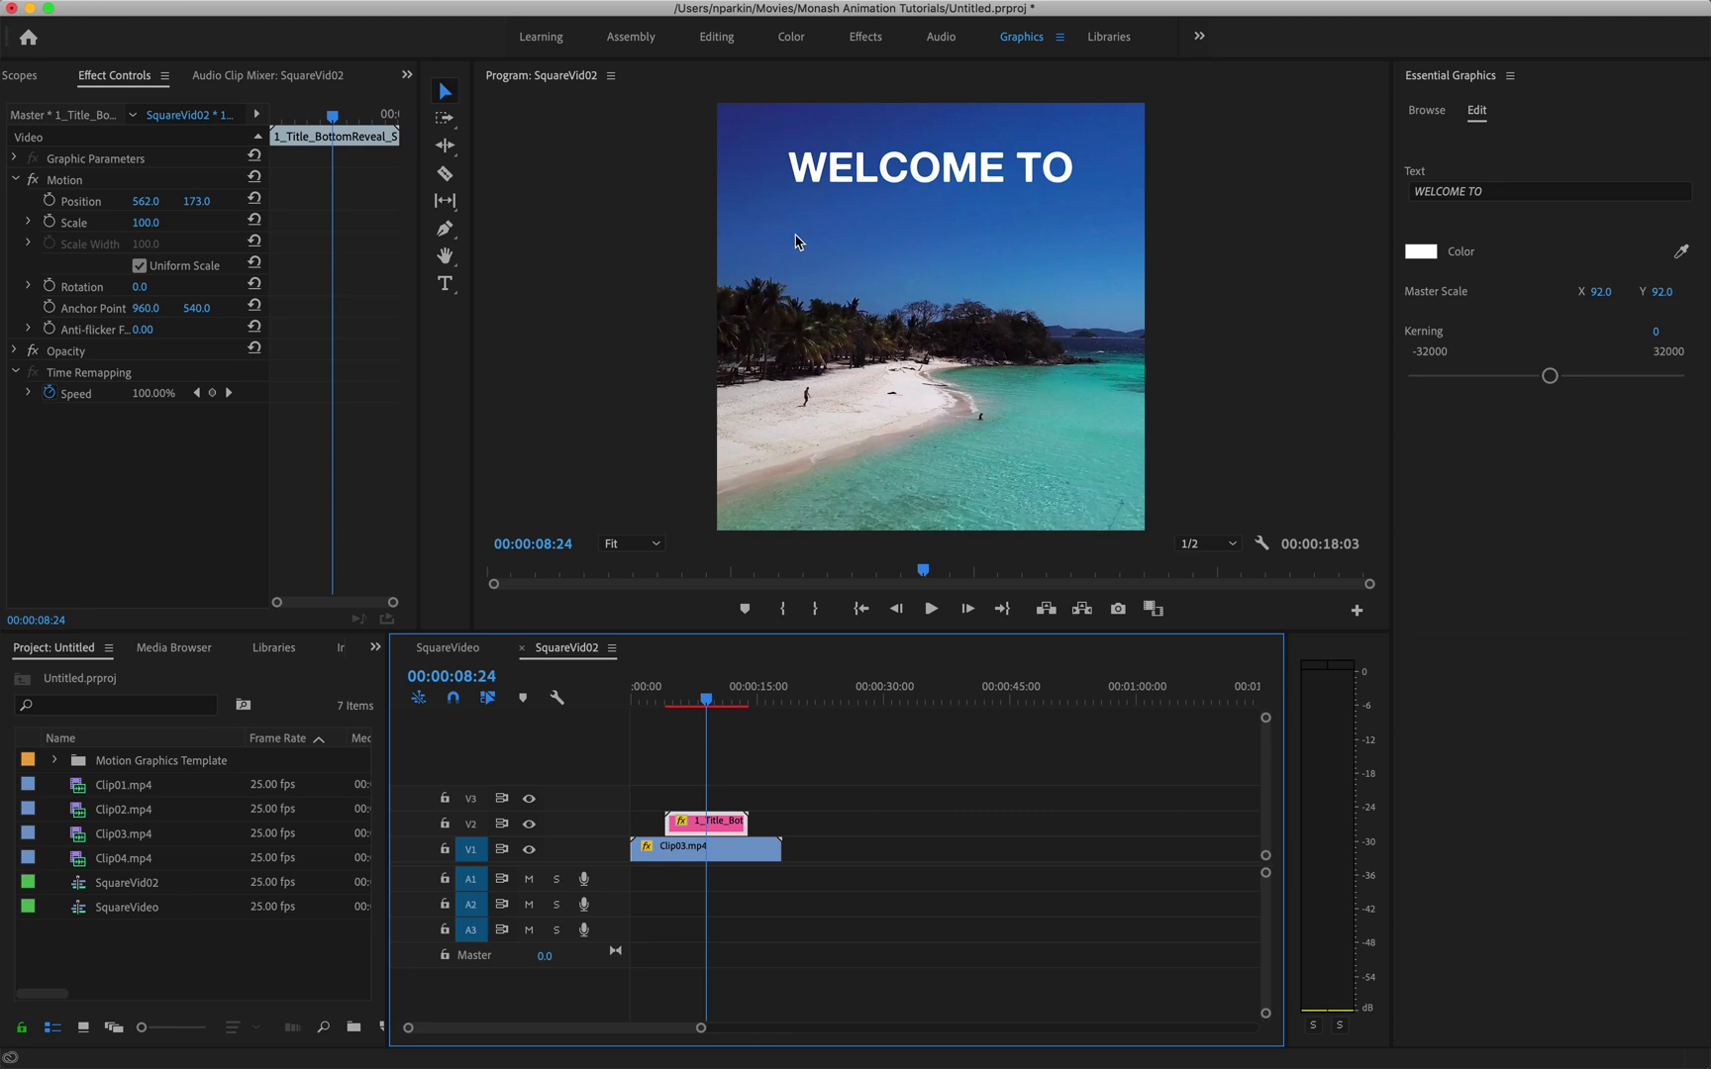
Add a second 1_Title_BottomReveal_Simple title to V3 and change its text to PARADISE
left_click(1425, 113)
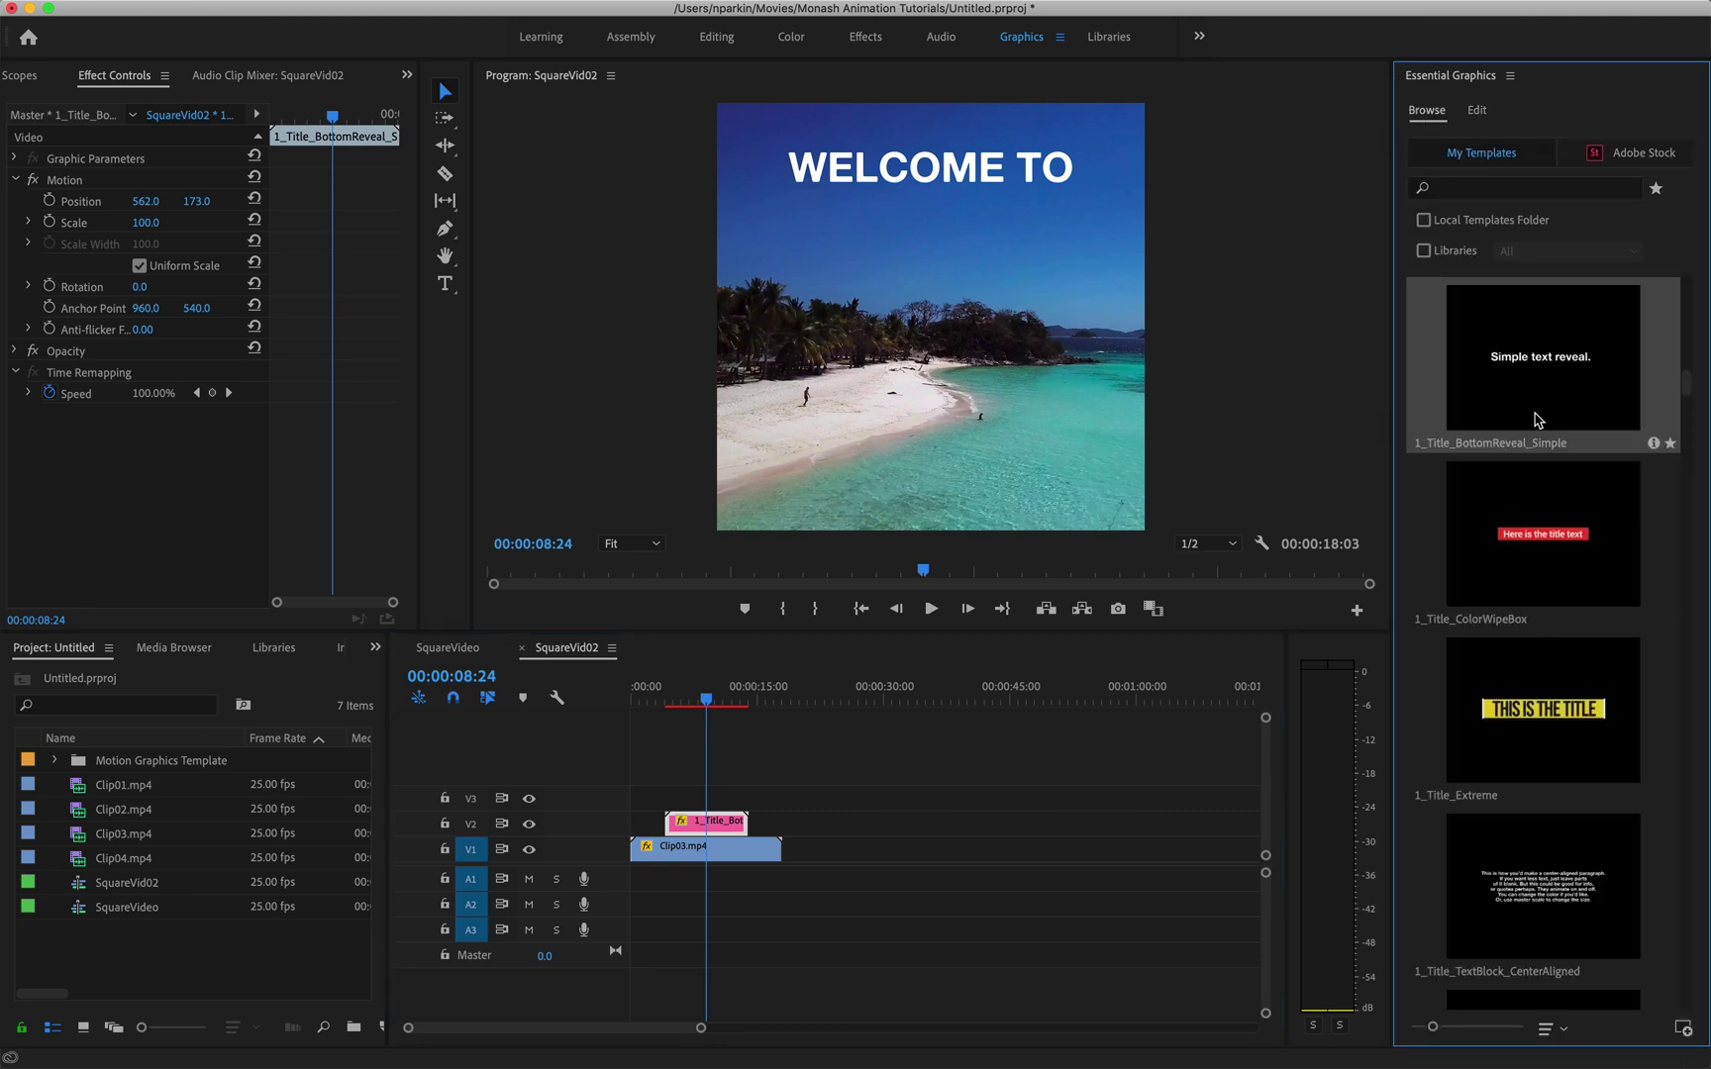
left_click_drag(1545, 409, 711, 798)
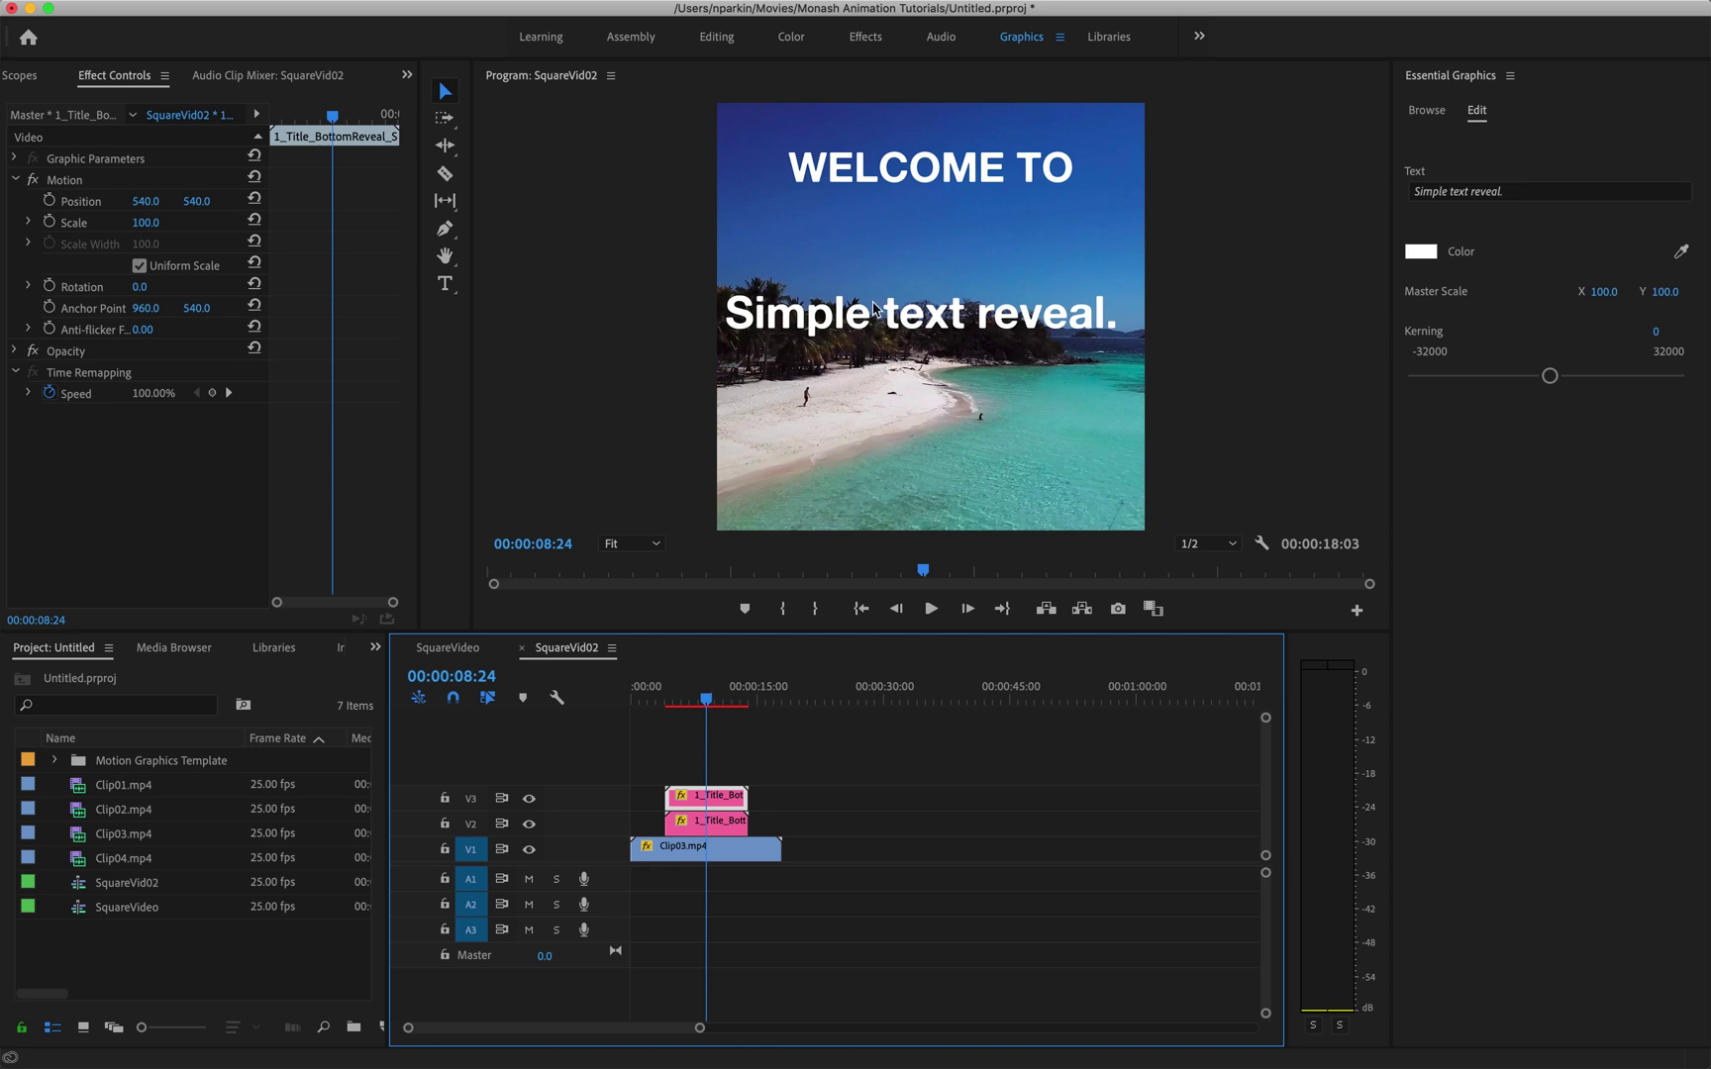
left_click(1505, 191)
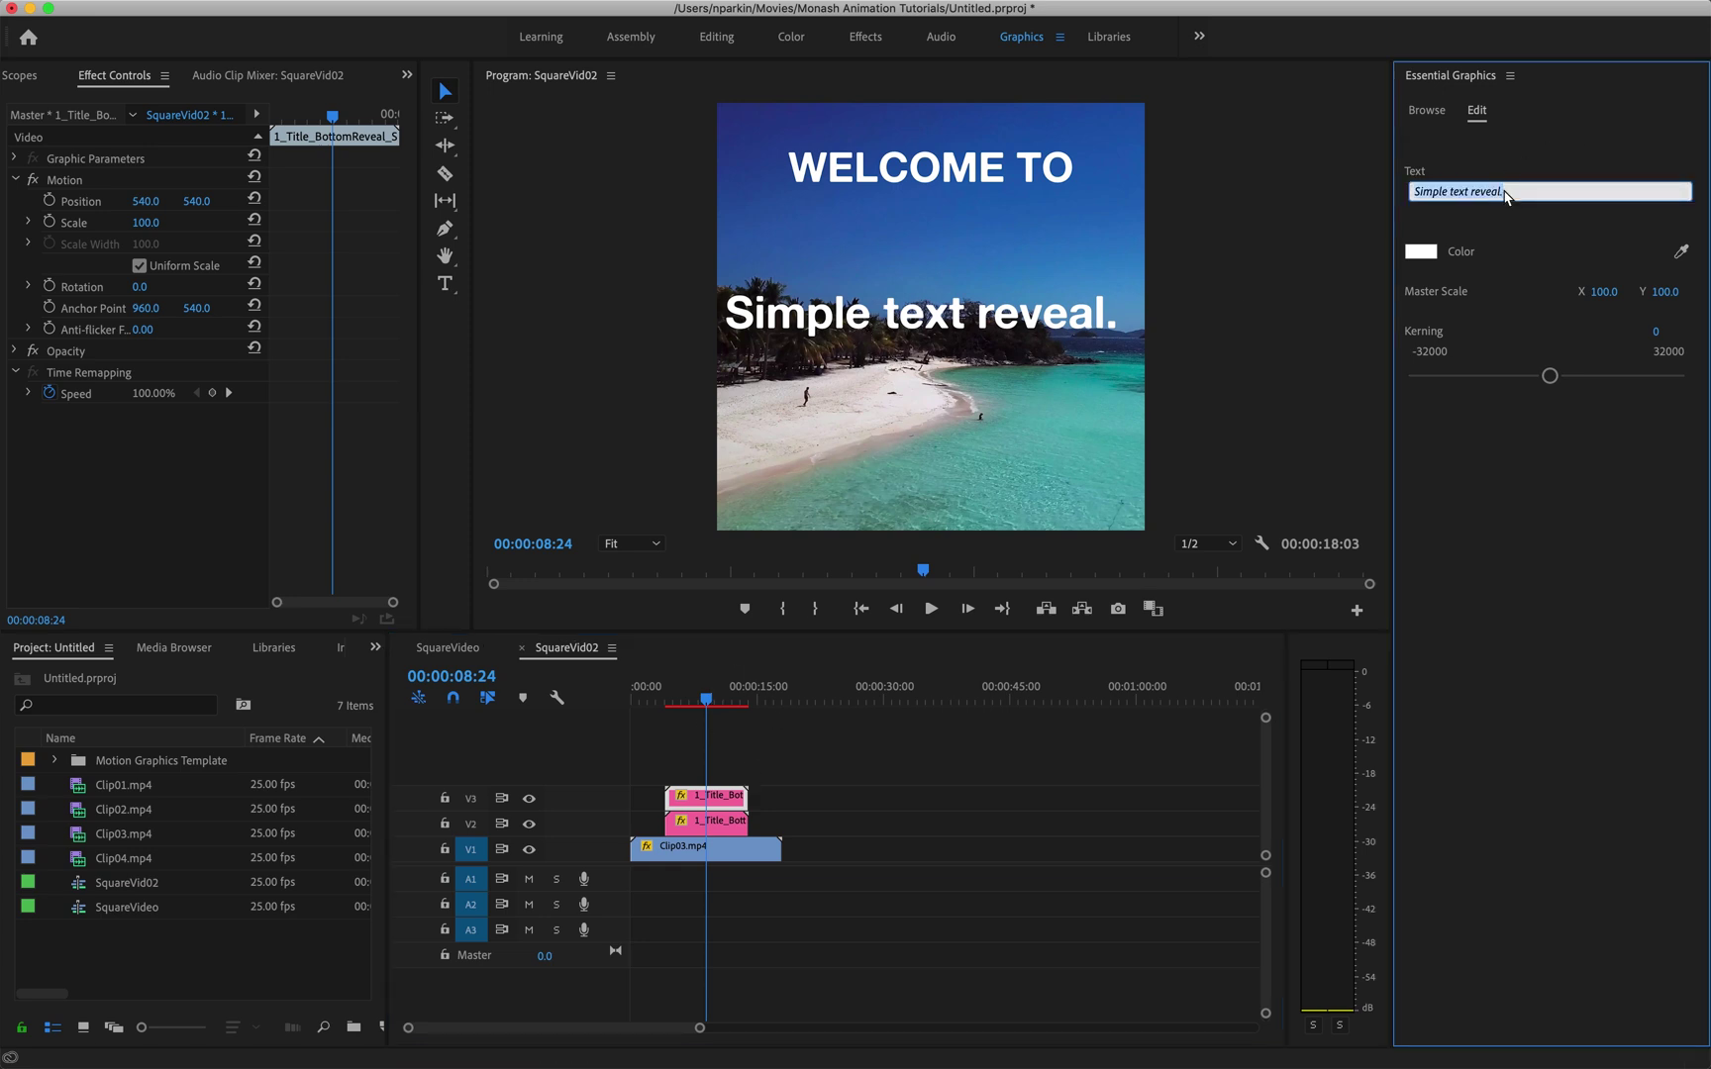
type("par")
Change the PARADISE text colour to a bright yellow
left_click(1429, 252)
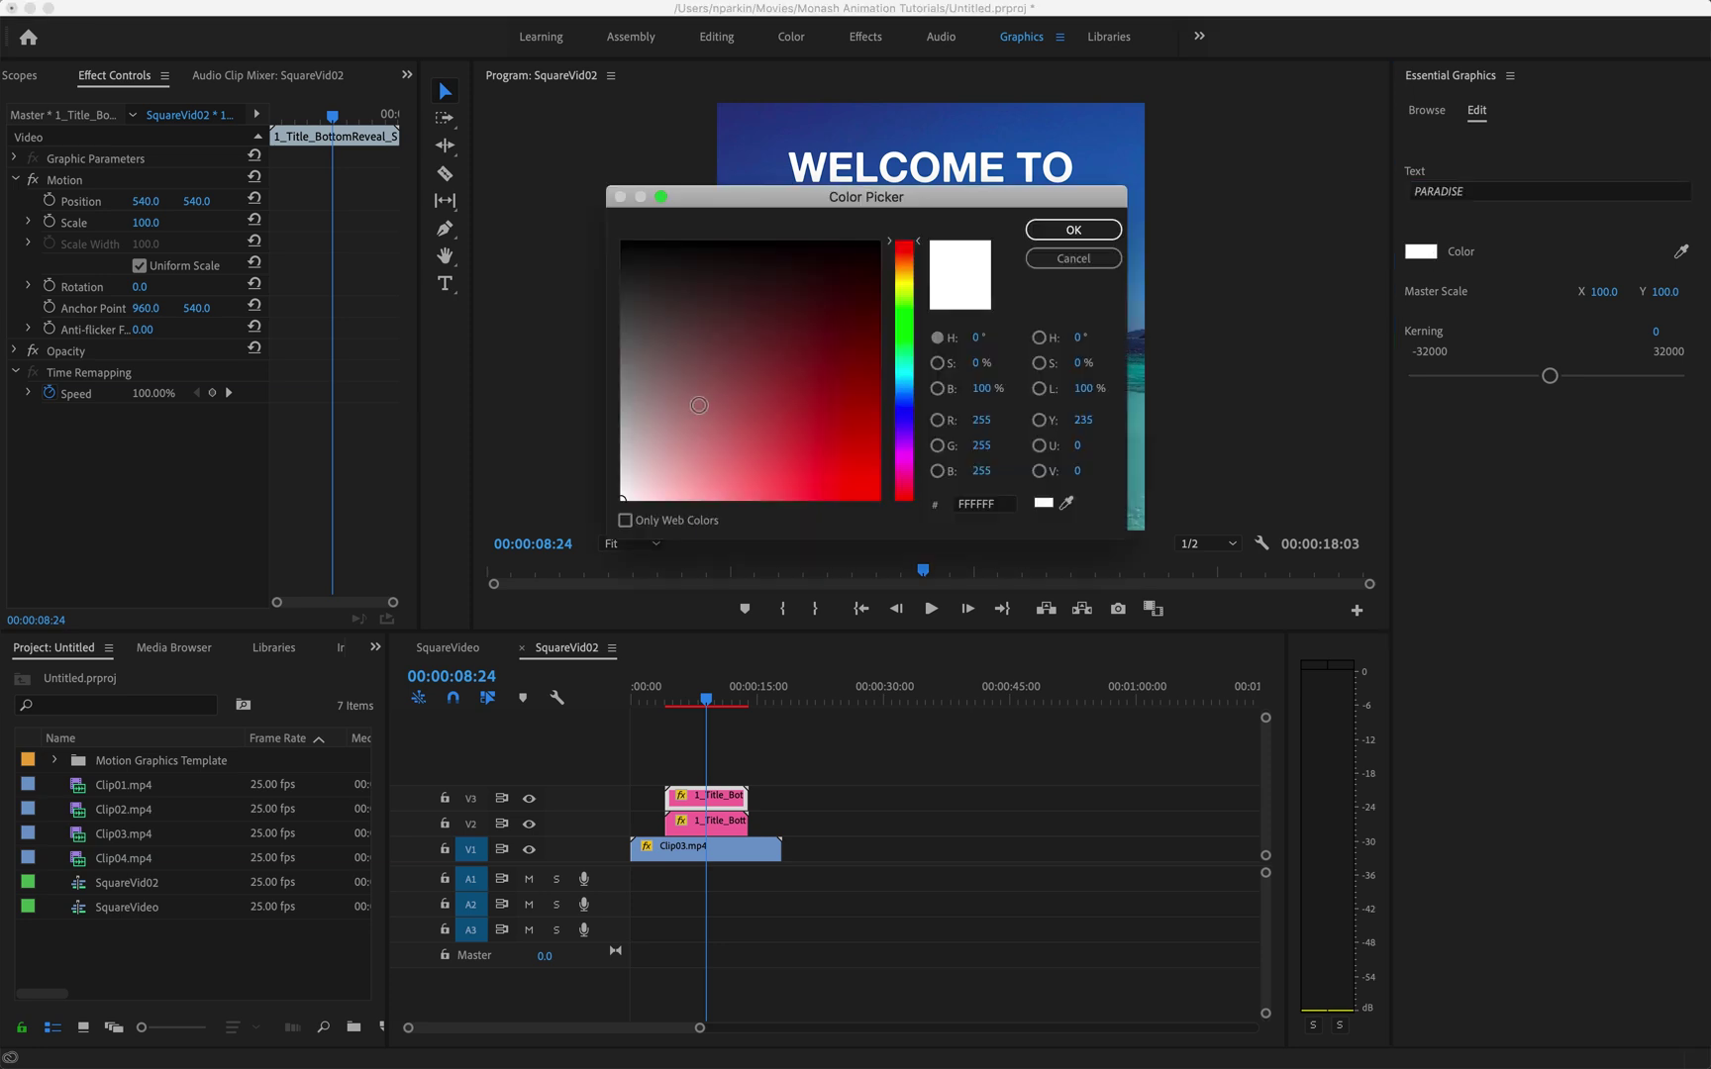
left_click(792, 433)
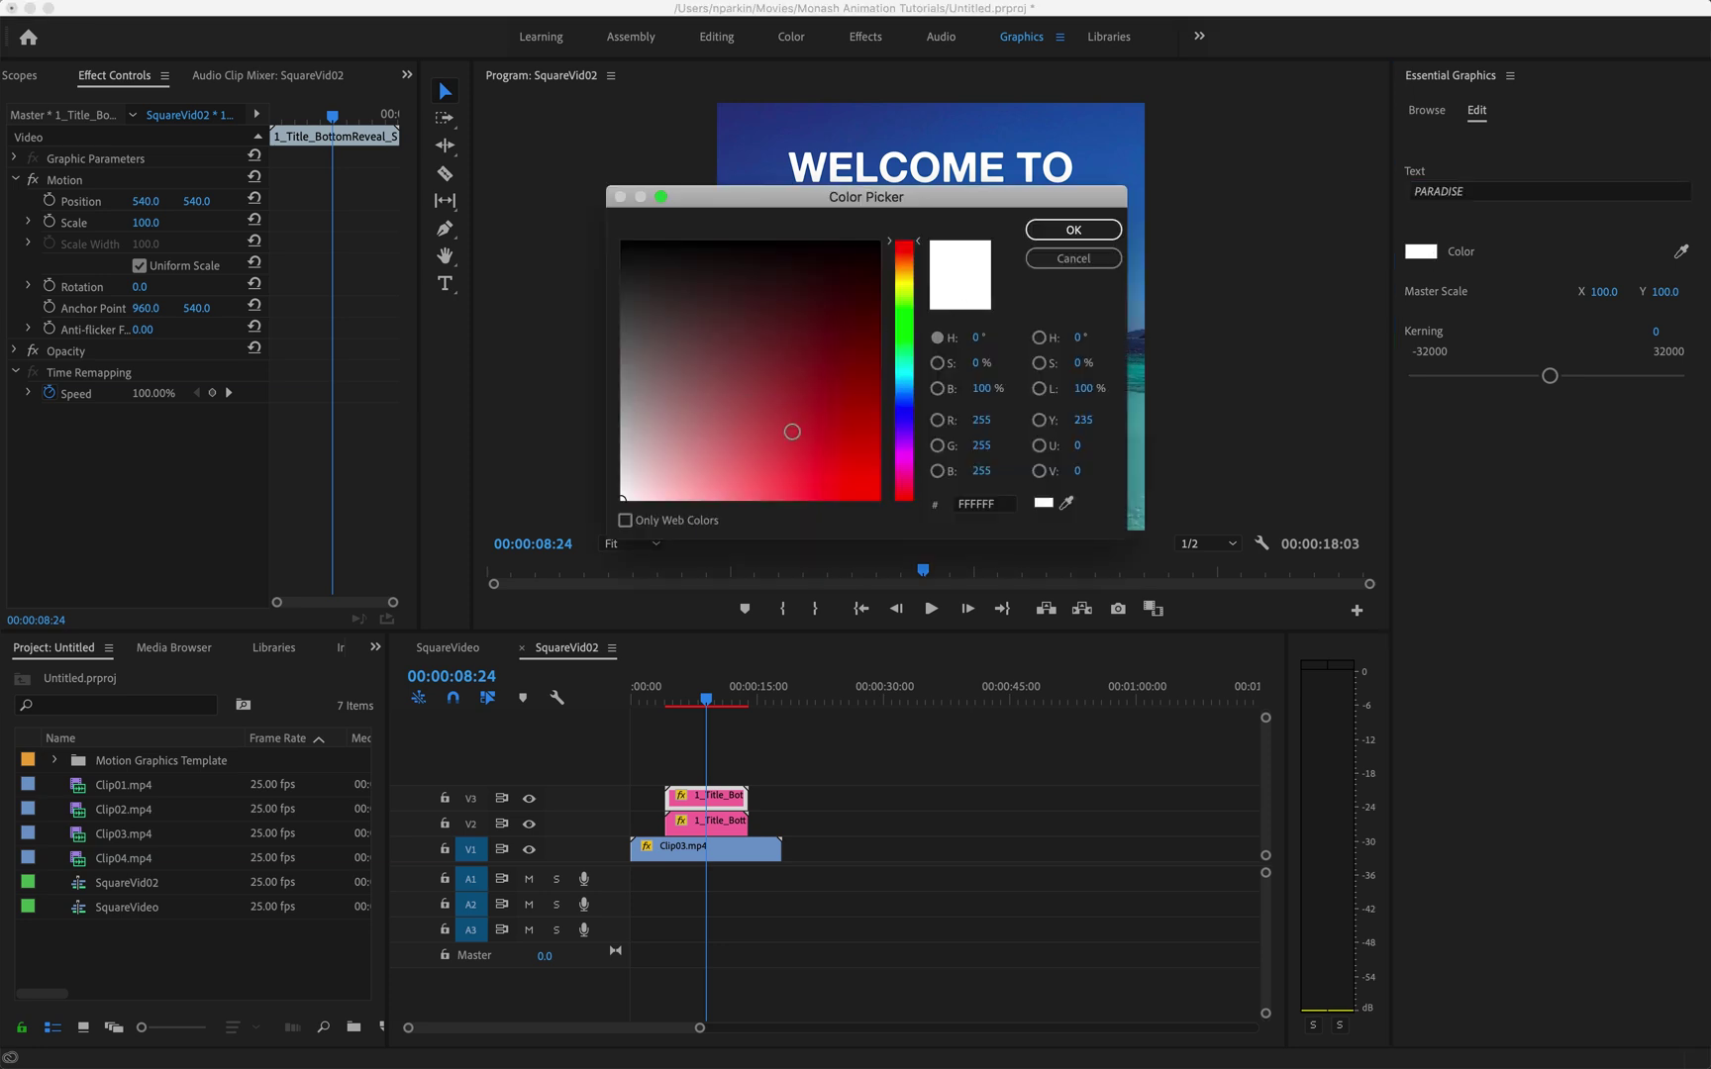
left_click(905, 402)
left_click_drag(907, 401, 907, 288)
mouse_move(768, 437)
left_mouse_down()
mouse_move(842, 456)
mouse_move(883, 508)
left_mouse_up()
left_click(1078, 229)
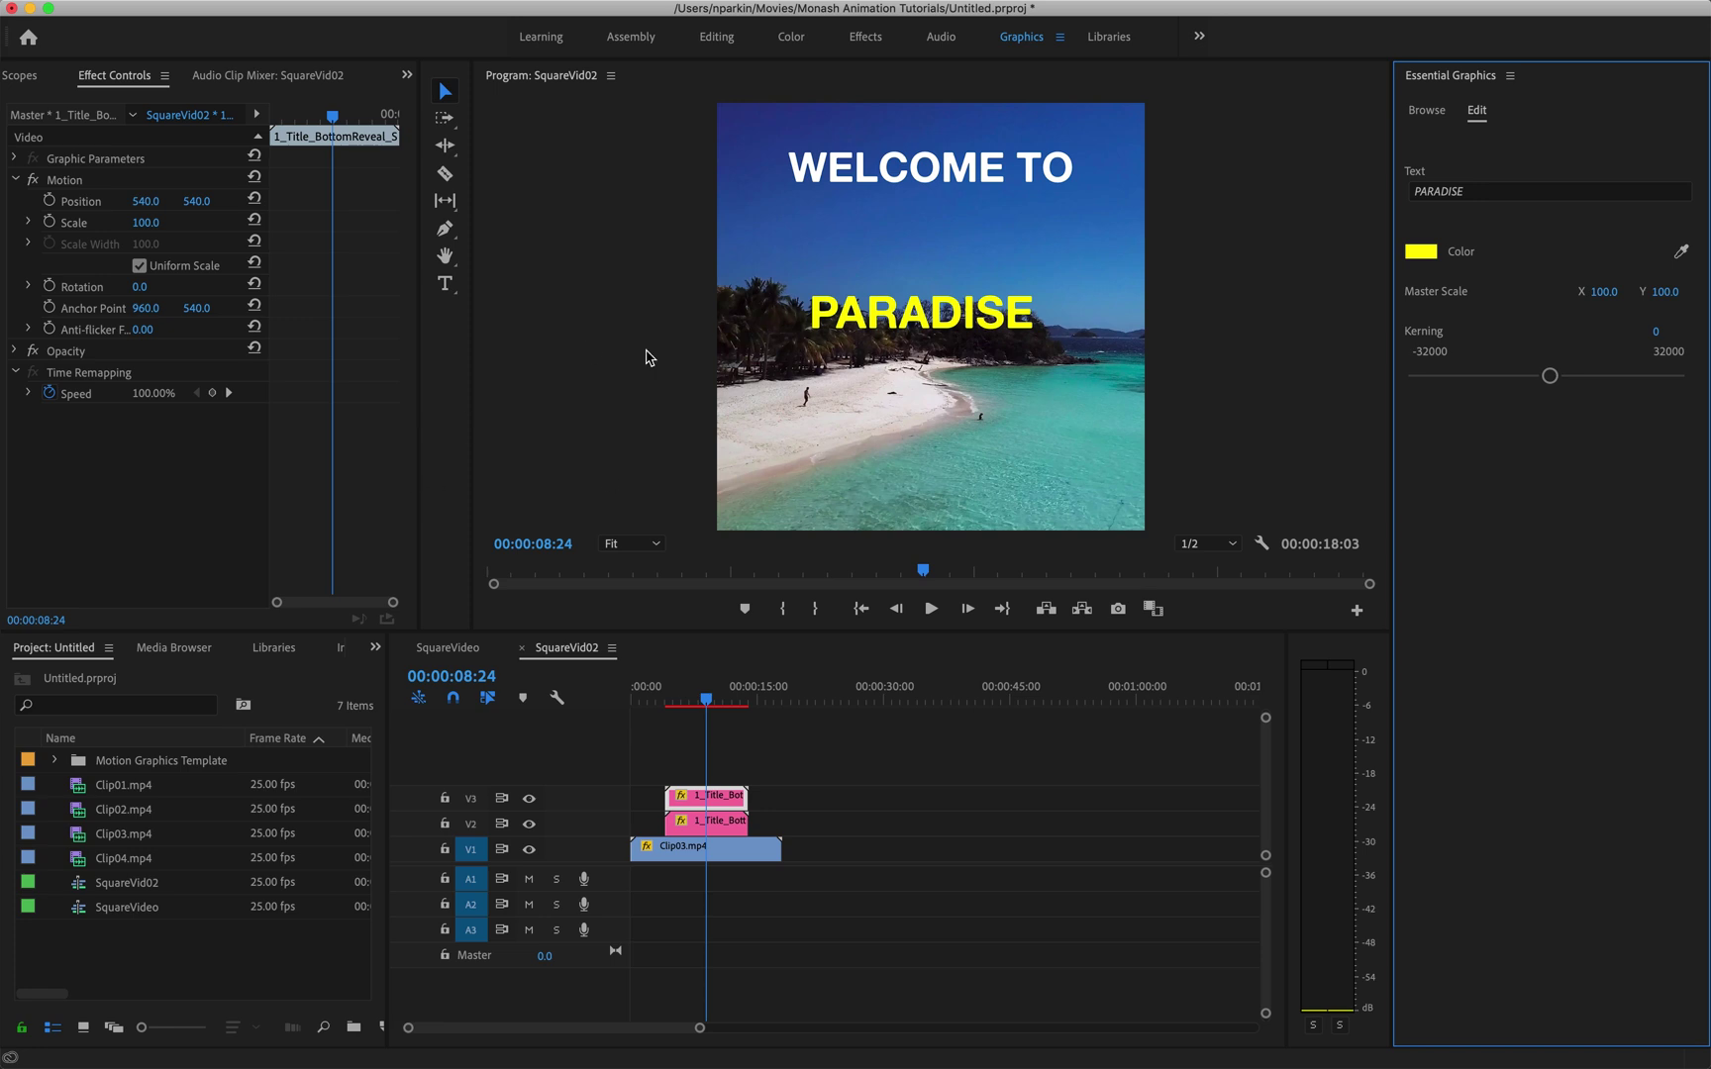
Scale PARADISE to 145 and position it at 577, 364 below WELCOME TO
left_click_drag(1605, 292, 1609, 292)
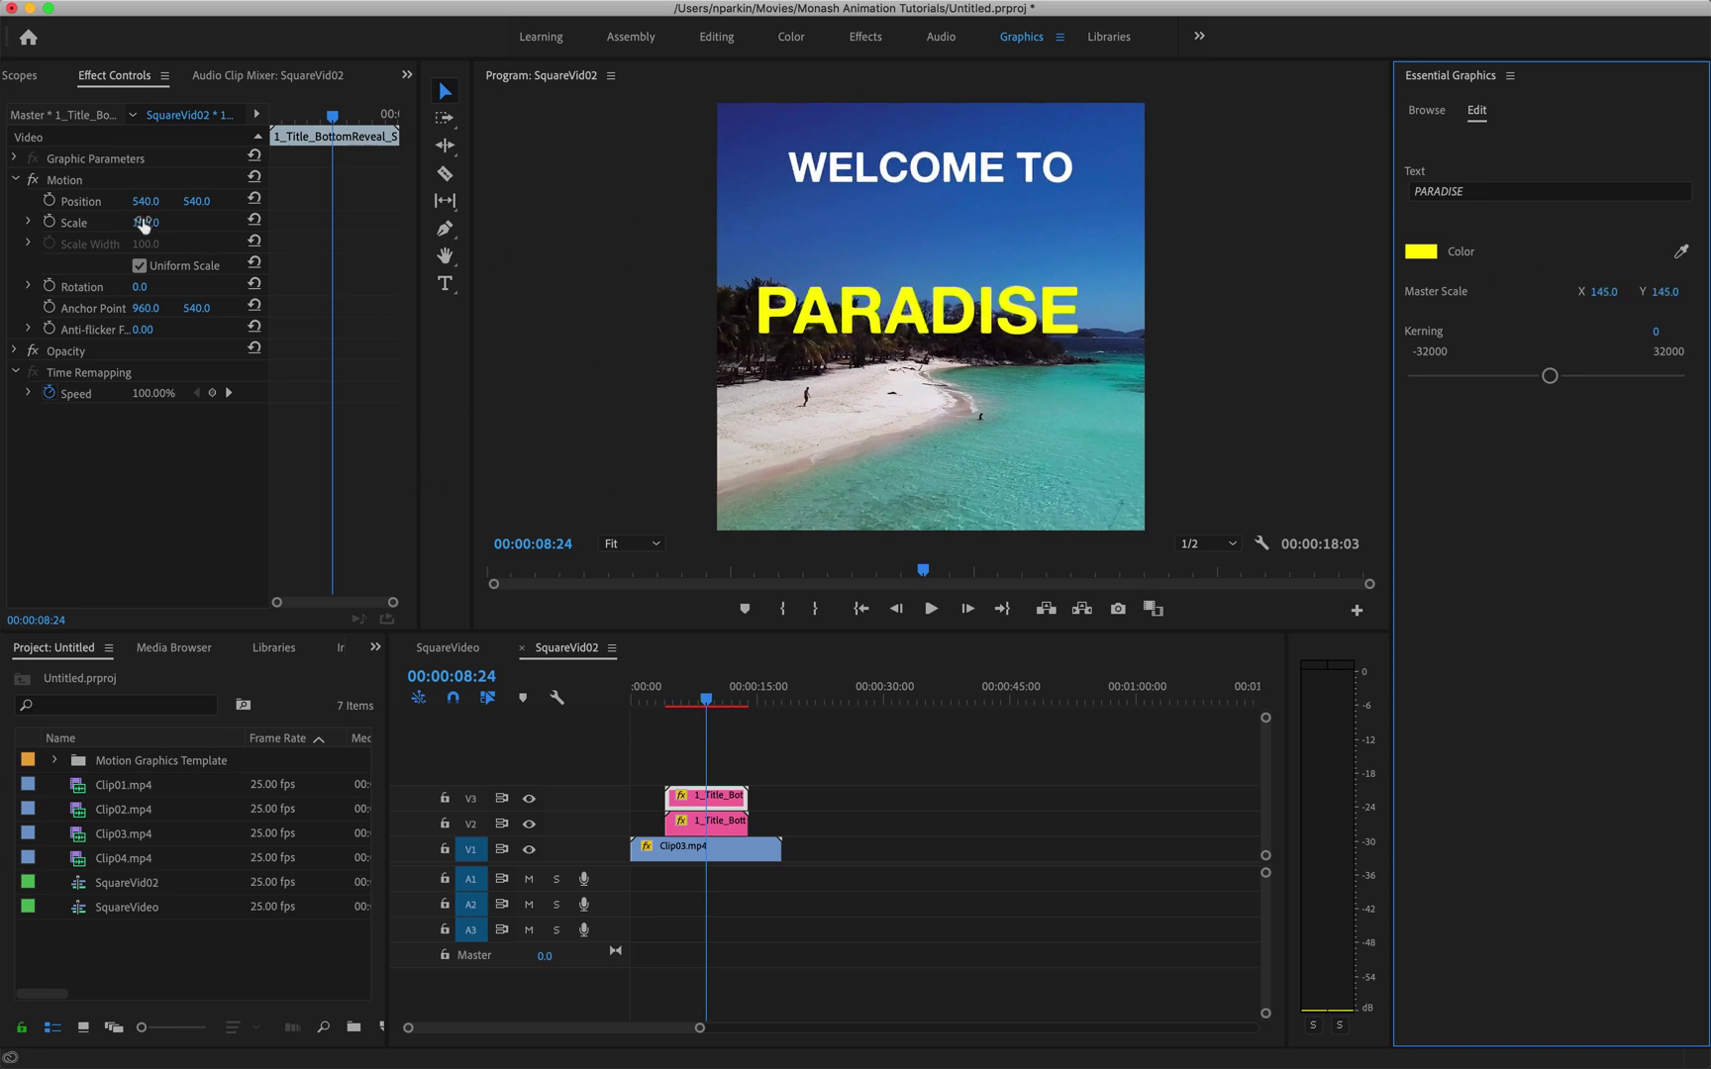
left_click_drag(145, 201, 24, 203)
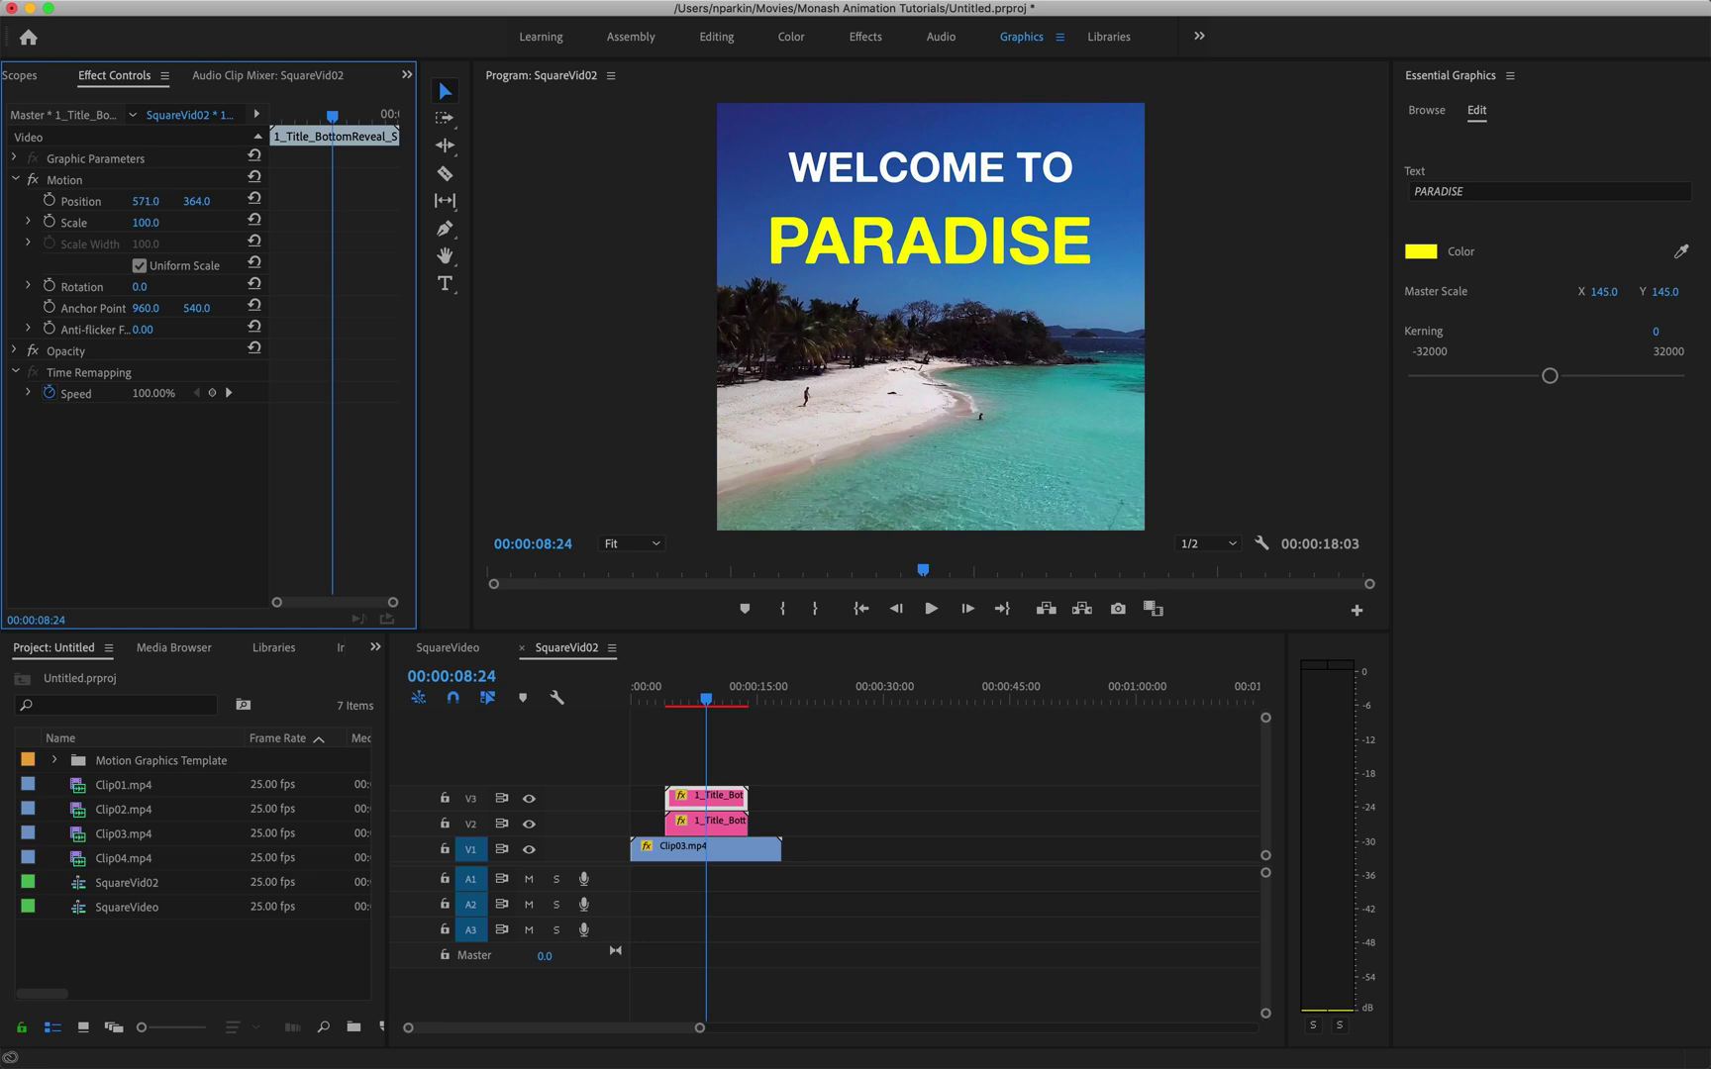
left_click_drag(146, 201, 154, 201)
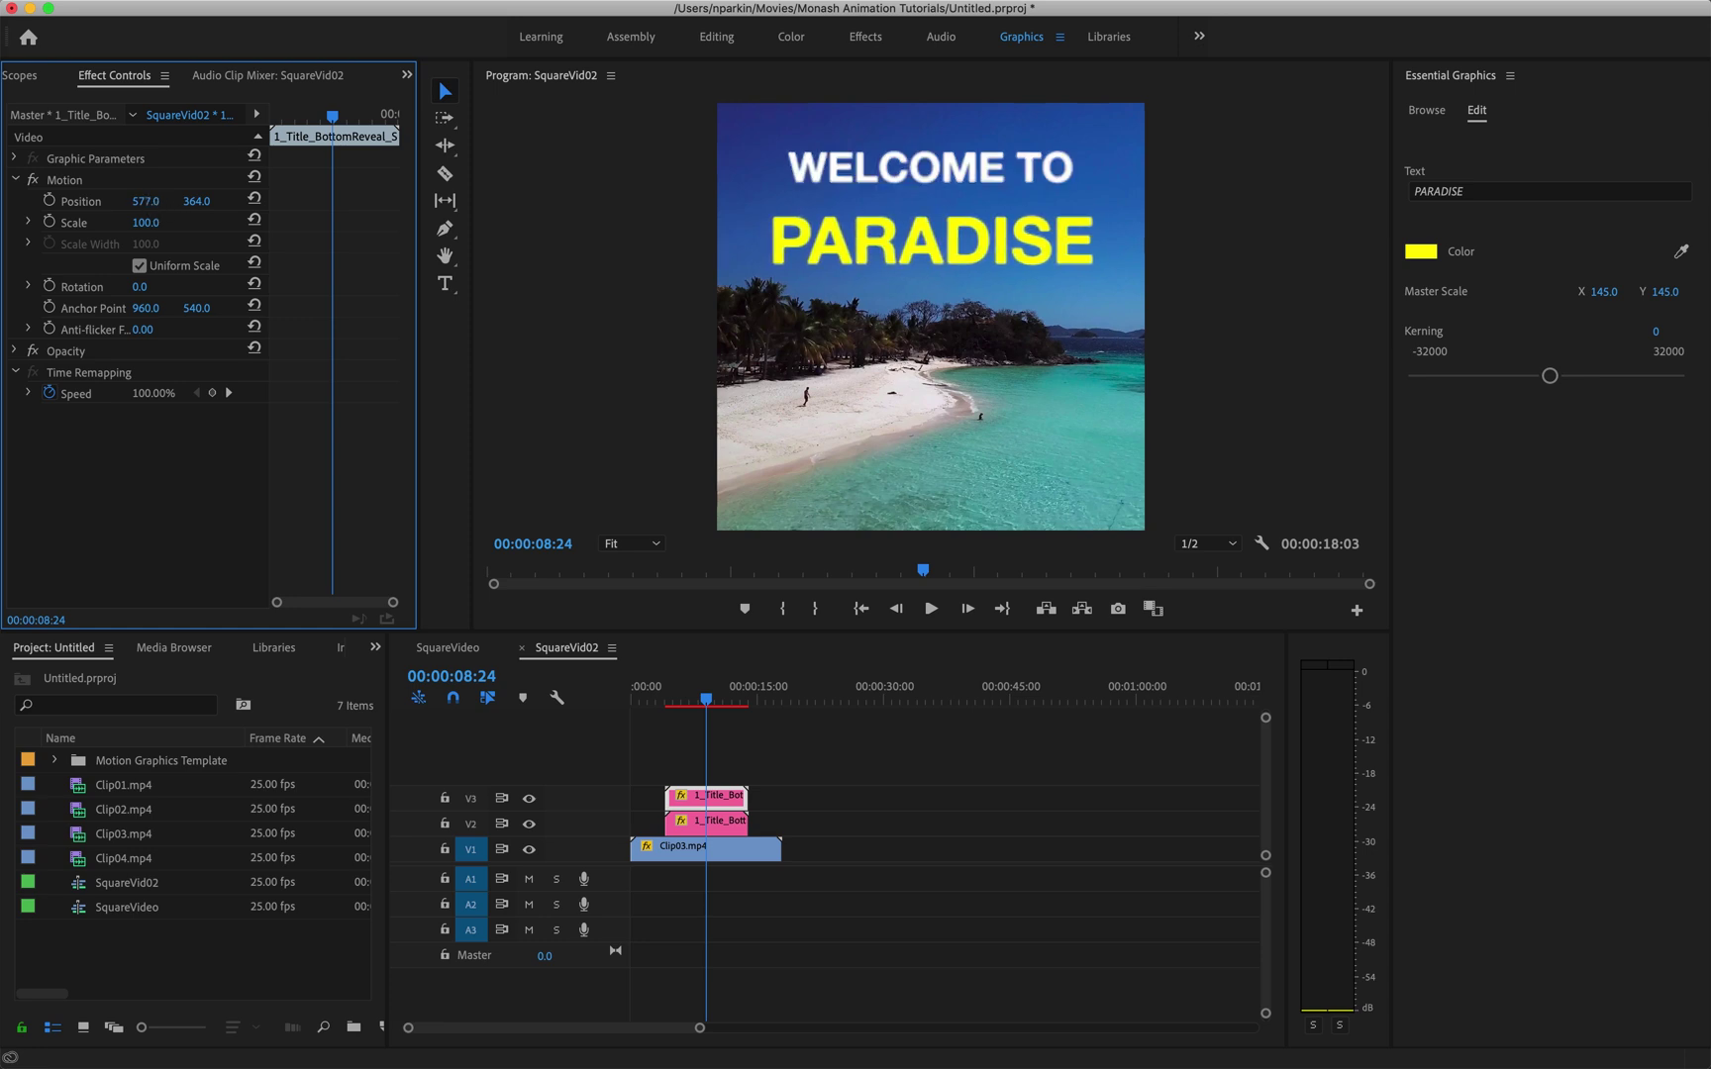
Play back to find 06:20 and move the PARADISE clip to start there
left_click(707, 824)
left_click(705, 797)
left_click(703, 823)
left_click(705, 798)
left_click(703, 829)
left_click(704, 798)
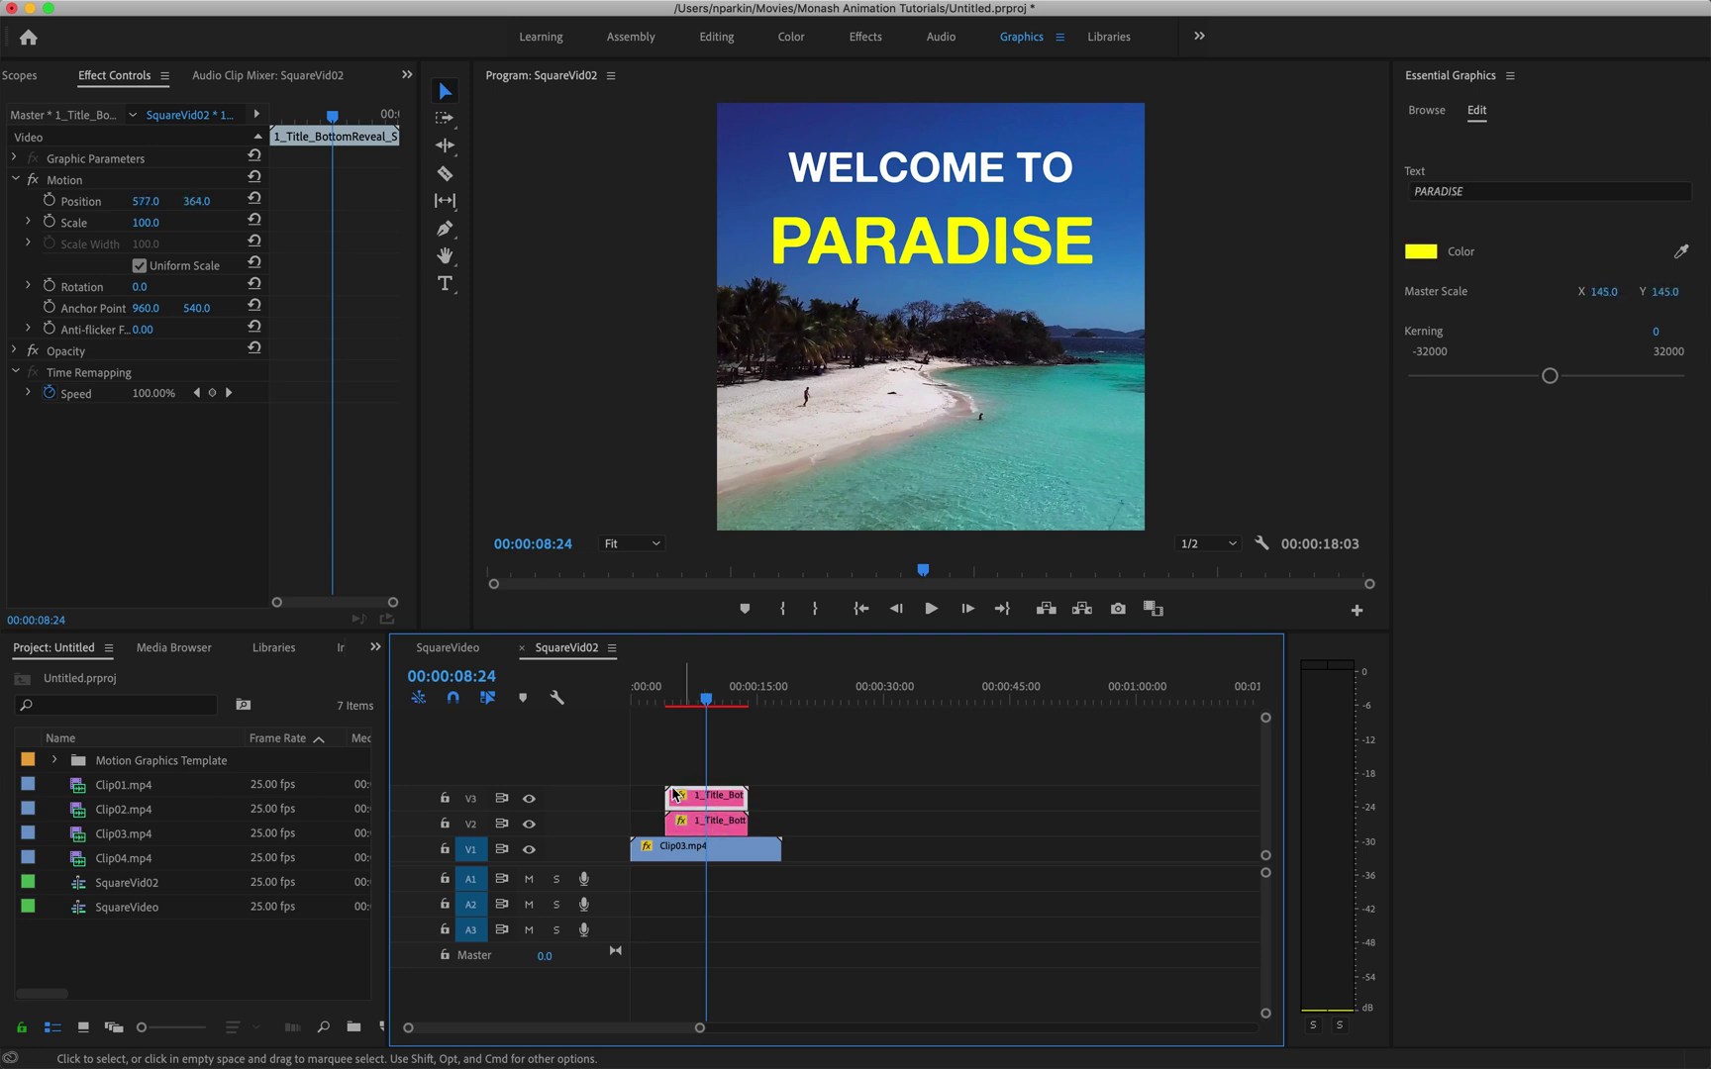
left_click(654, 698)
key("space")
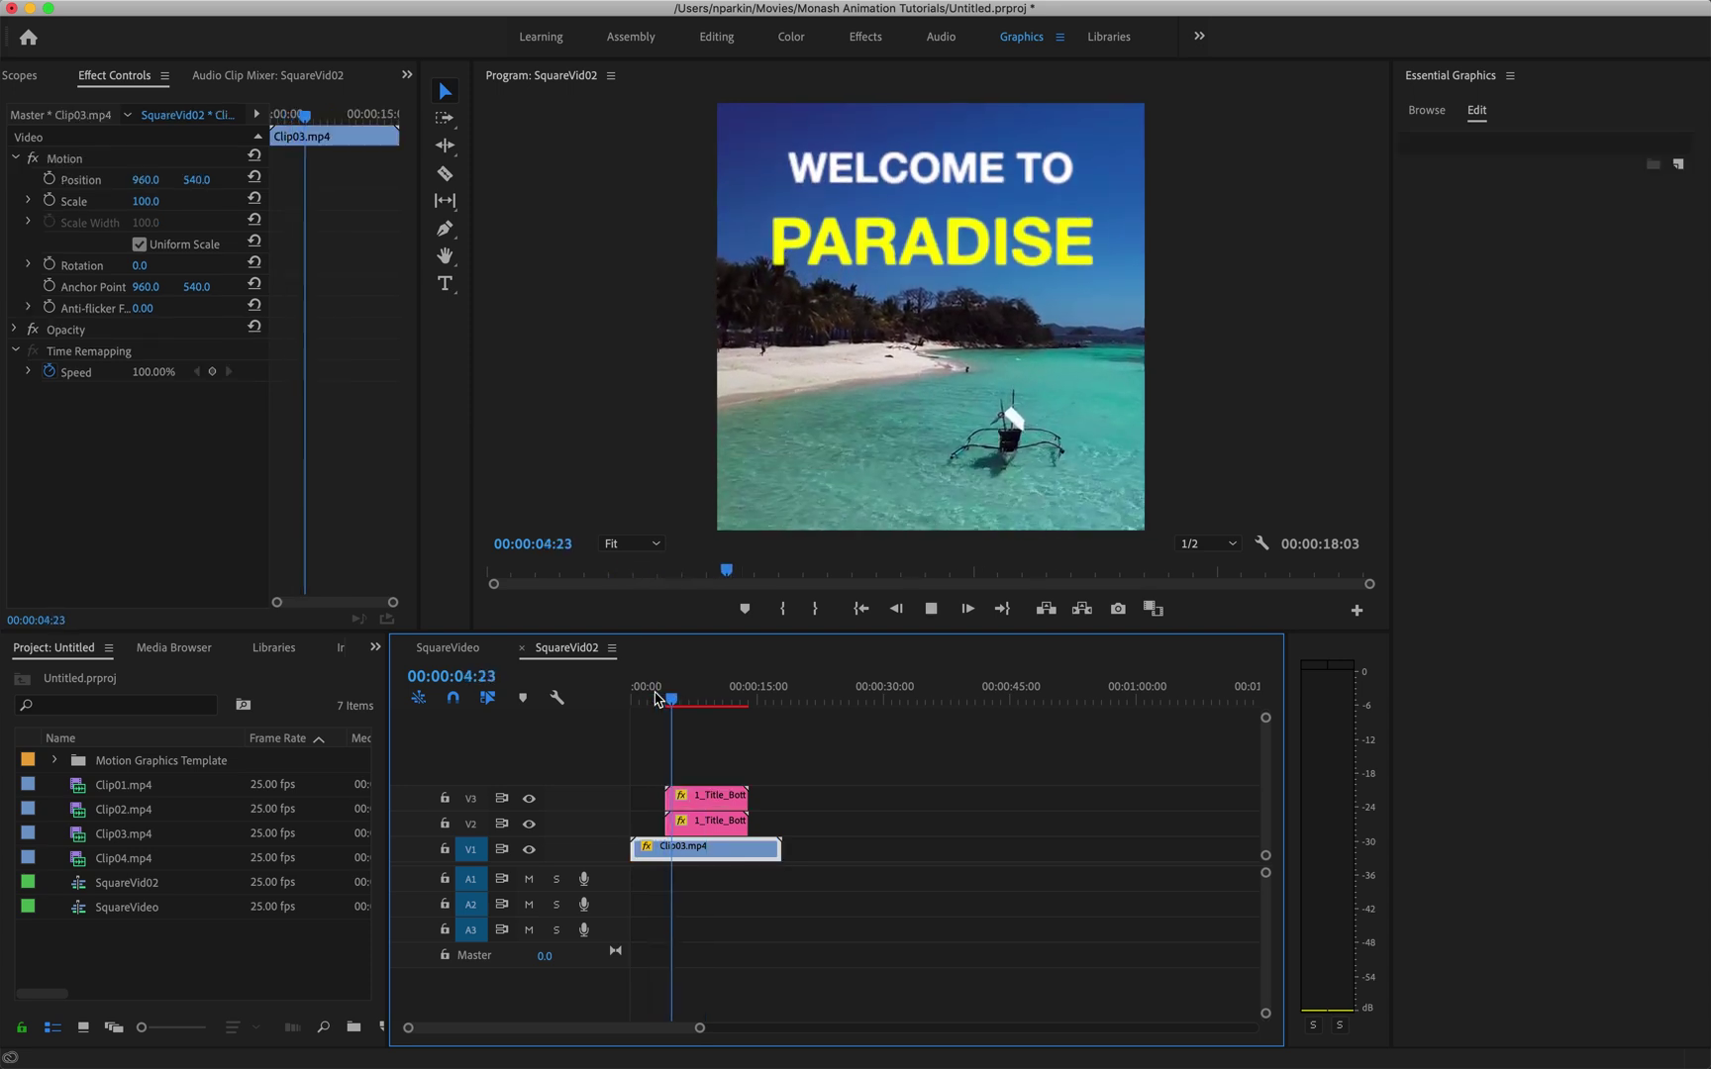
key("space")
left_click_drag(680, 799, 697, 798)
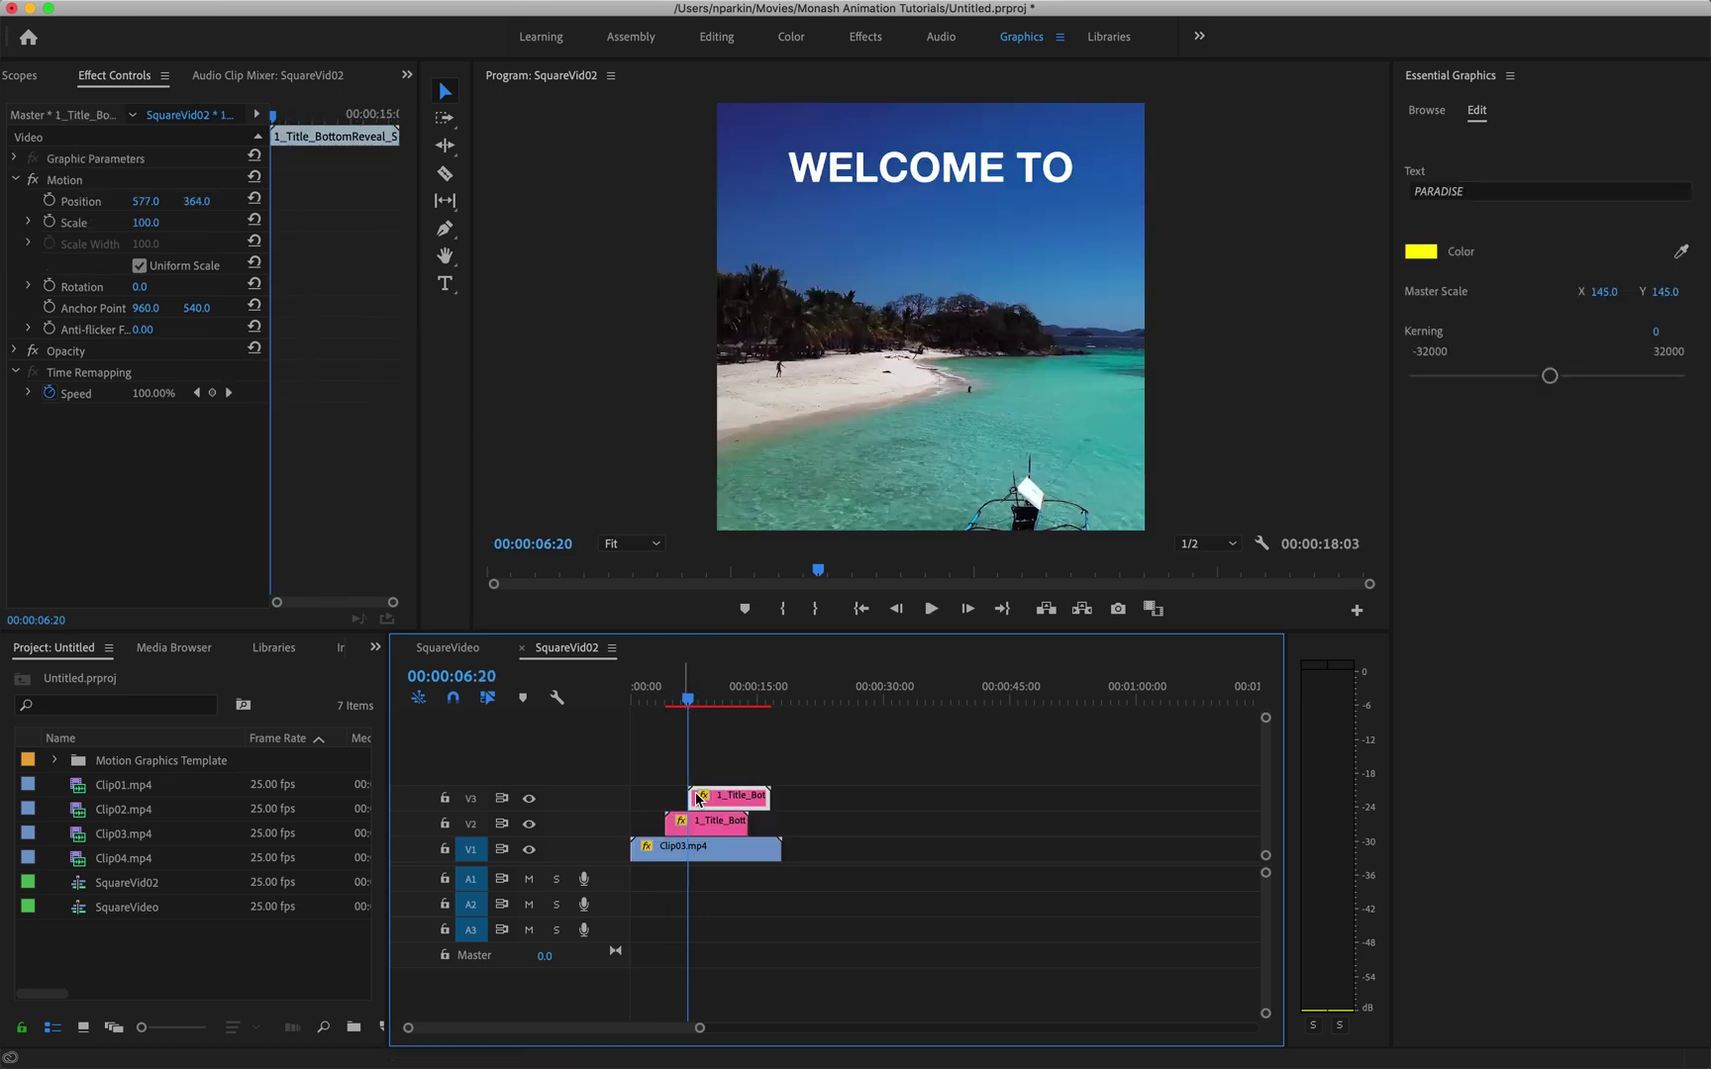
Replay and scrub from about 3 seconds to check PARADISE appears after WELCOME TO
left_click(660, 702)
key("space")
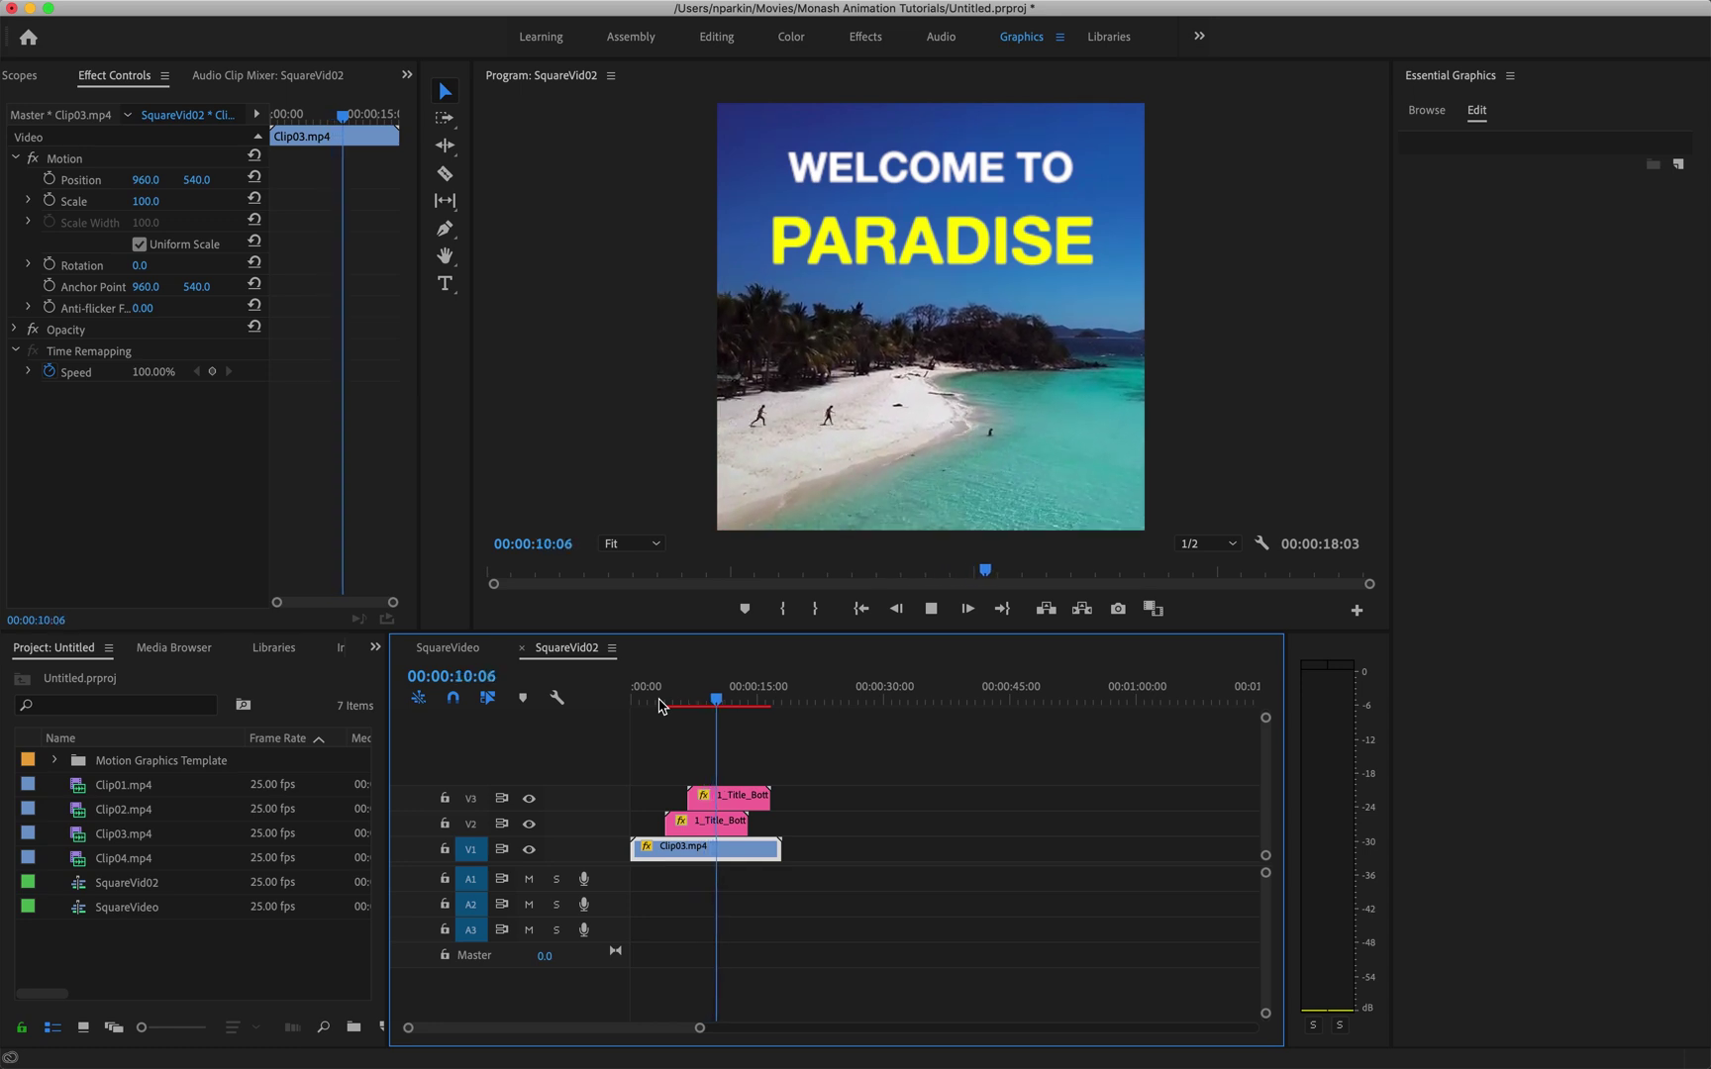
key("space")
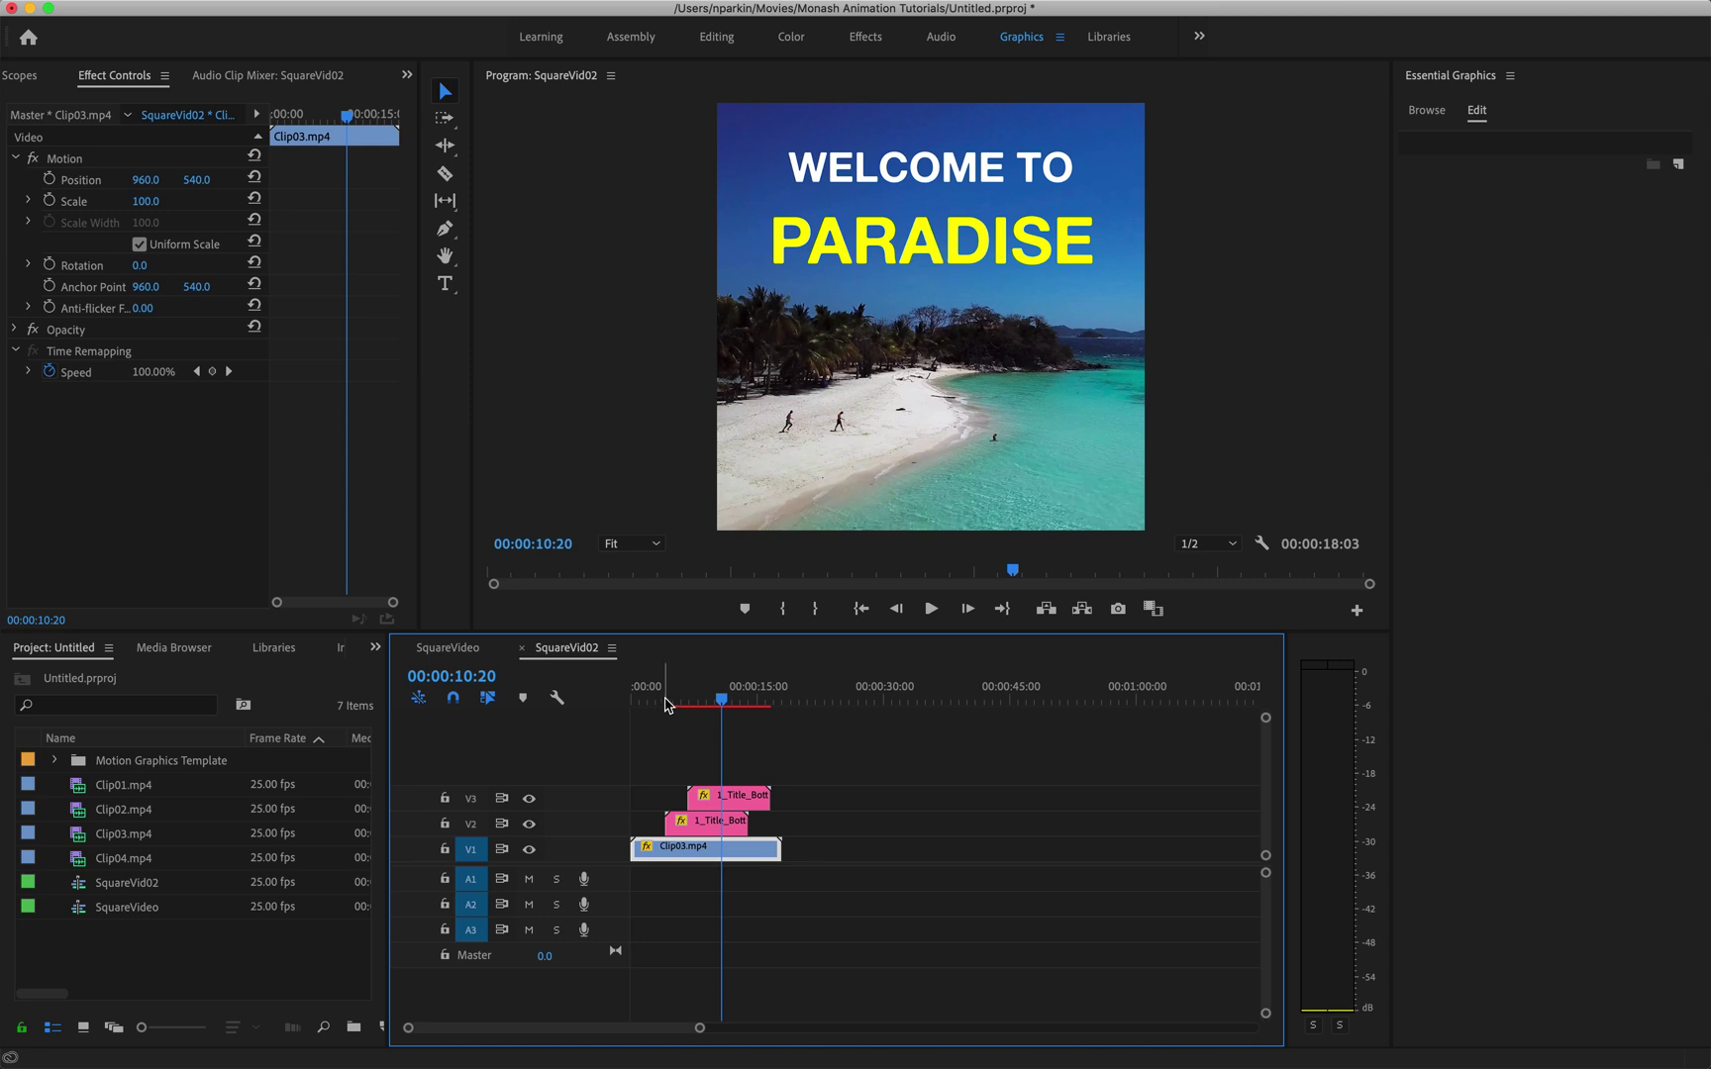
left_click(668, 704)
left_click_drag(670, 704, 709, 704)
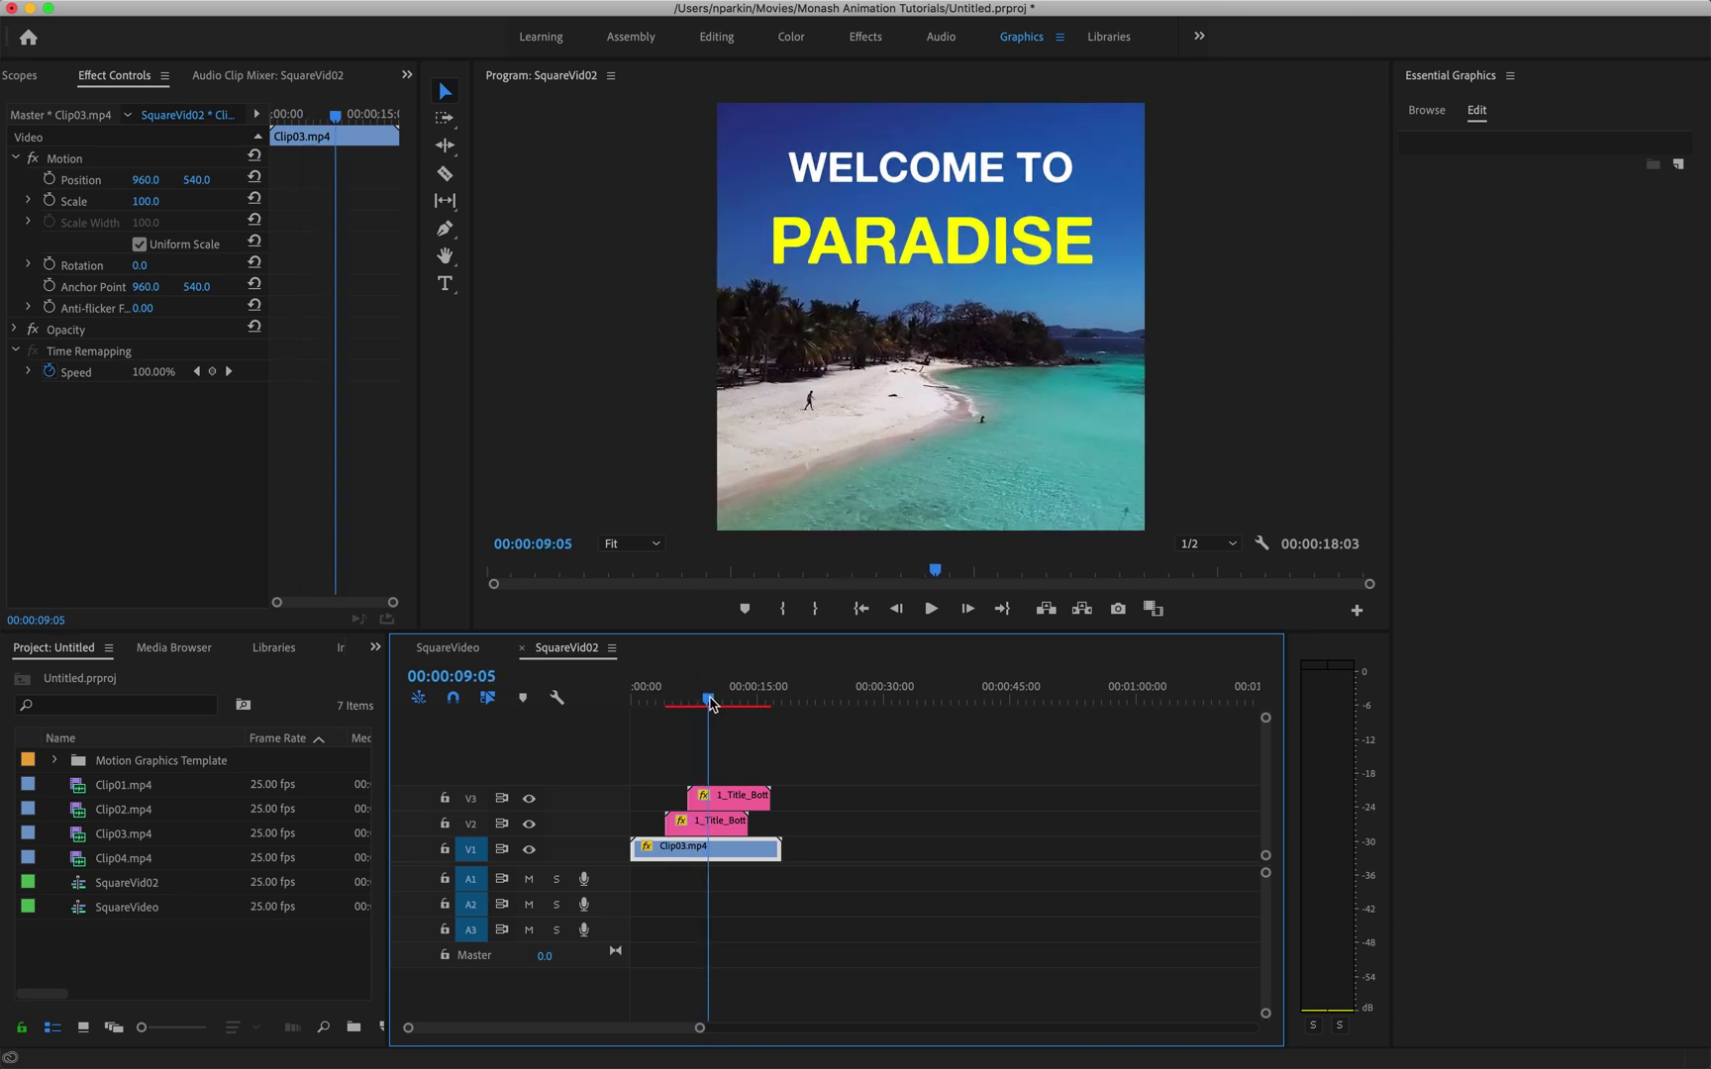